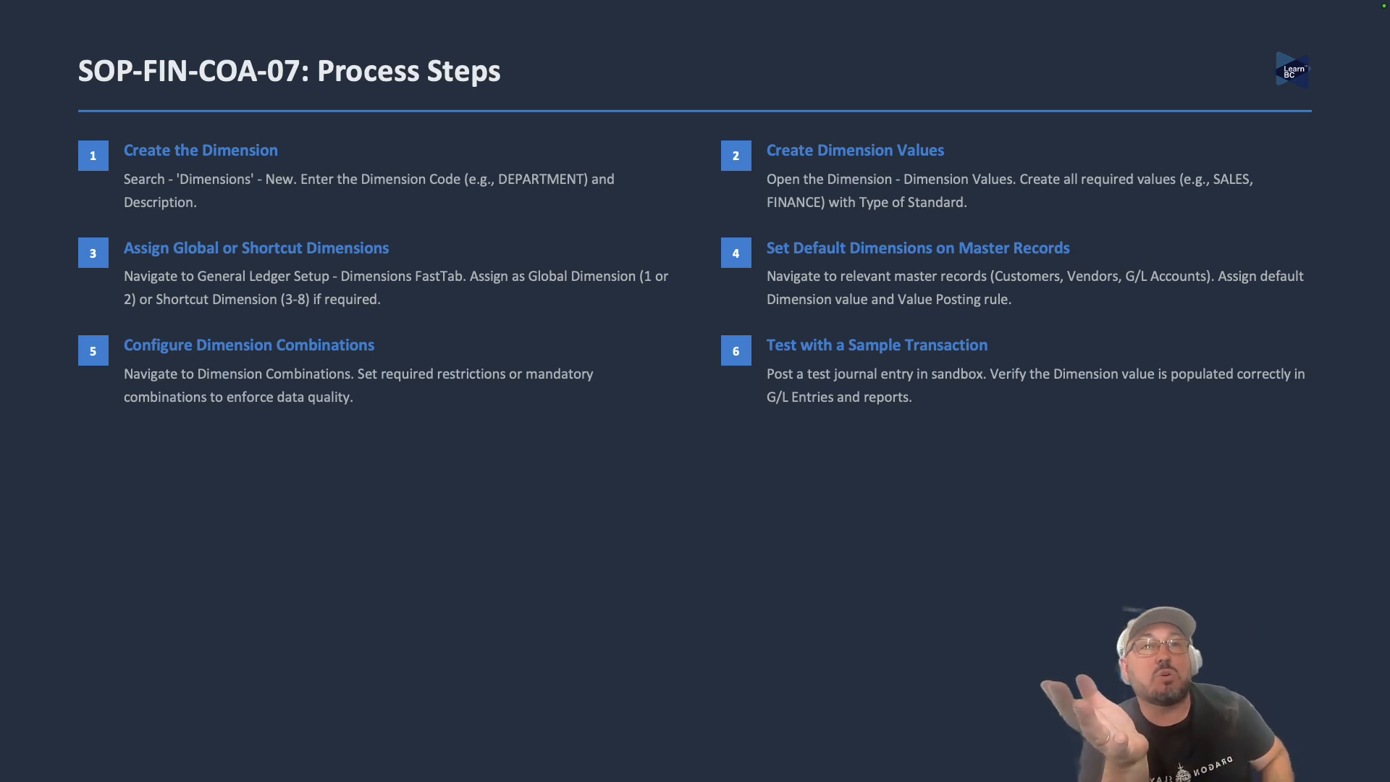
key(Right)
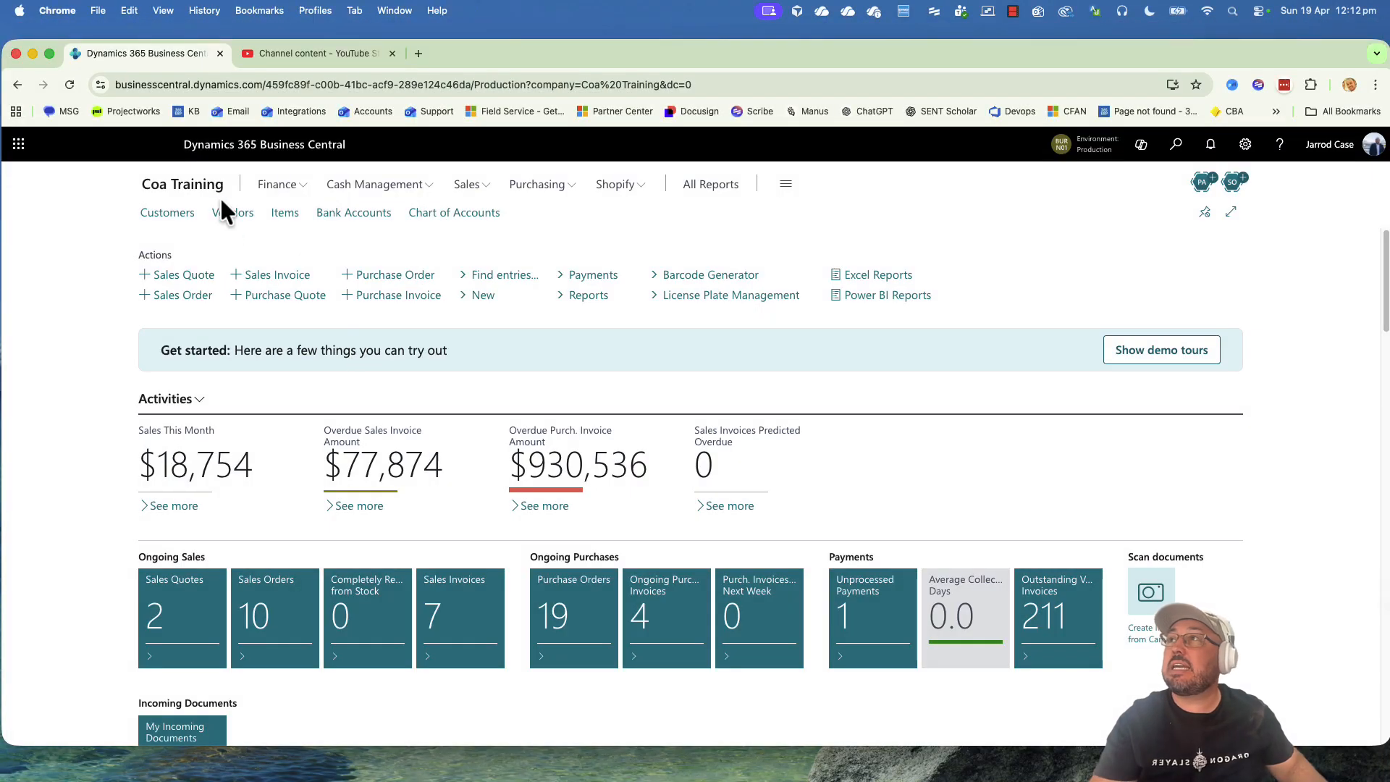
Open the Chart of Accounts from the Finance area, duplicate its browser tab and return to the original.
click(288, 188)
click(186, 234)
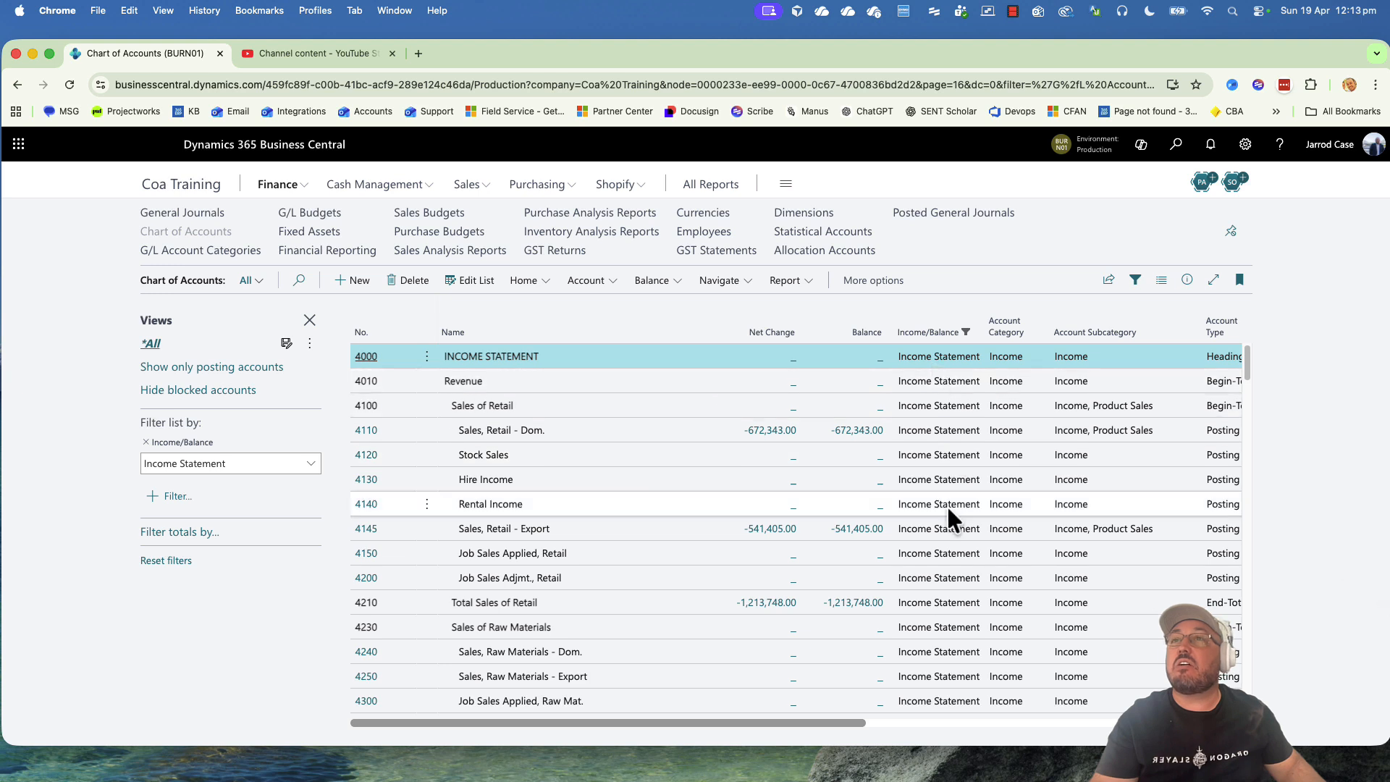
right_click(189, 54)
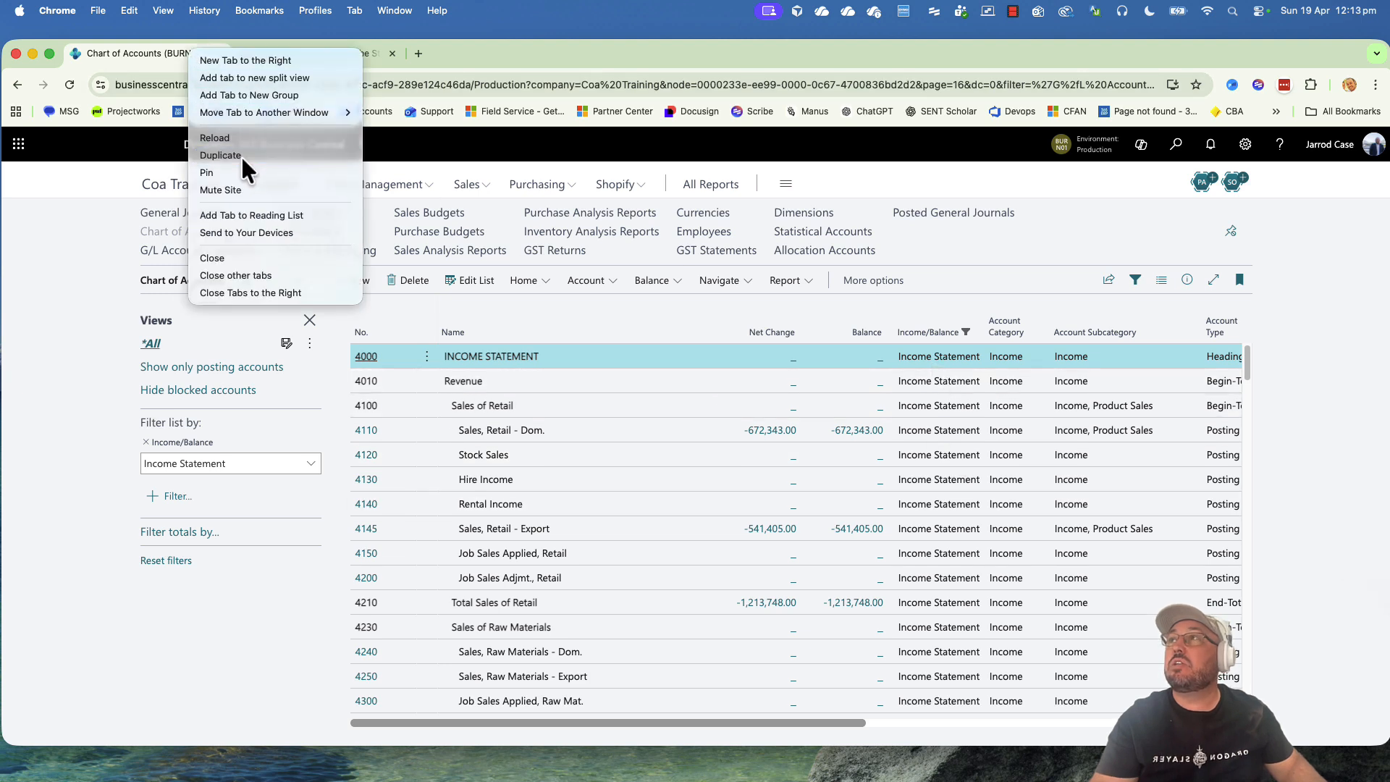
click(241, 155)
click(168, 53)
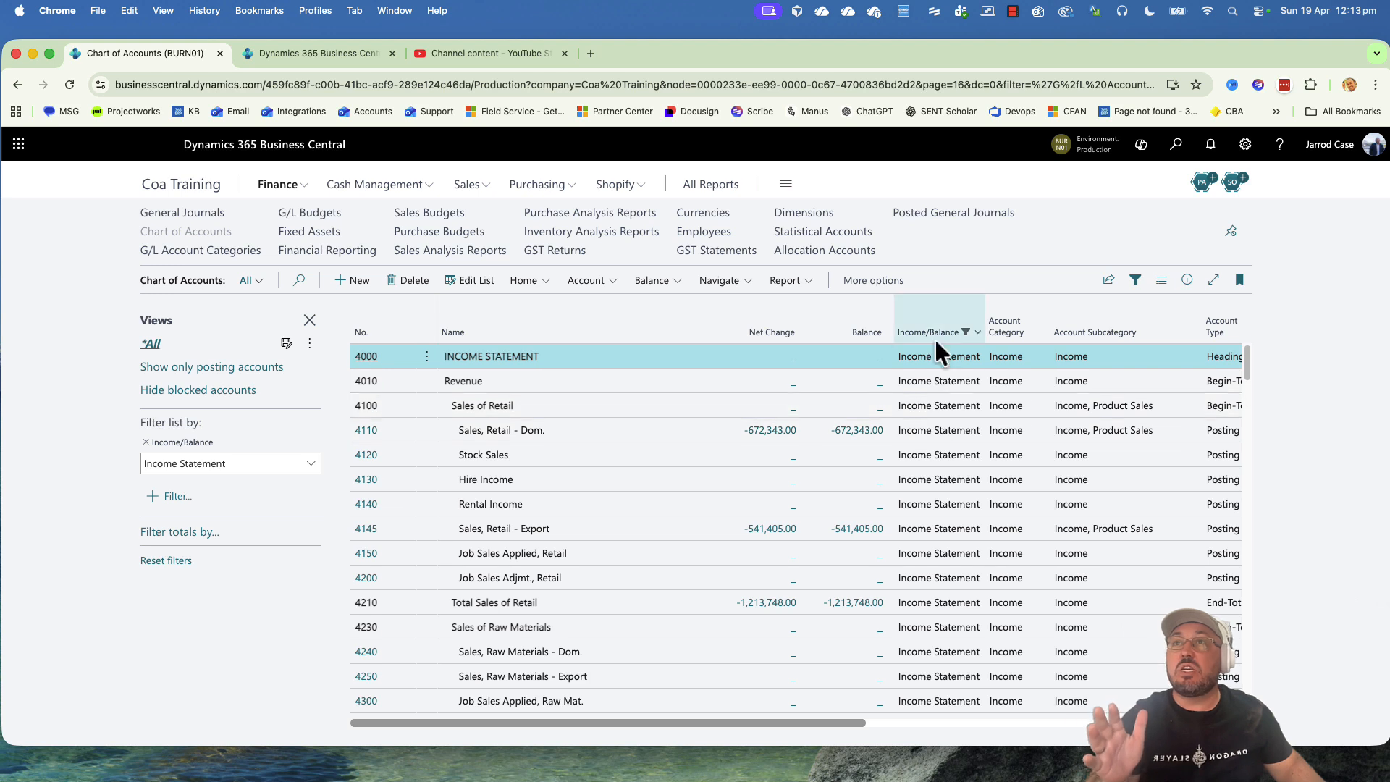
Select the range of accounts from Sales, Retail - Dom. through Job Sales Adjmt., Retail.
click(621, 427)
click(551, 576)
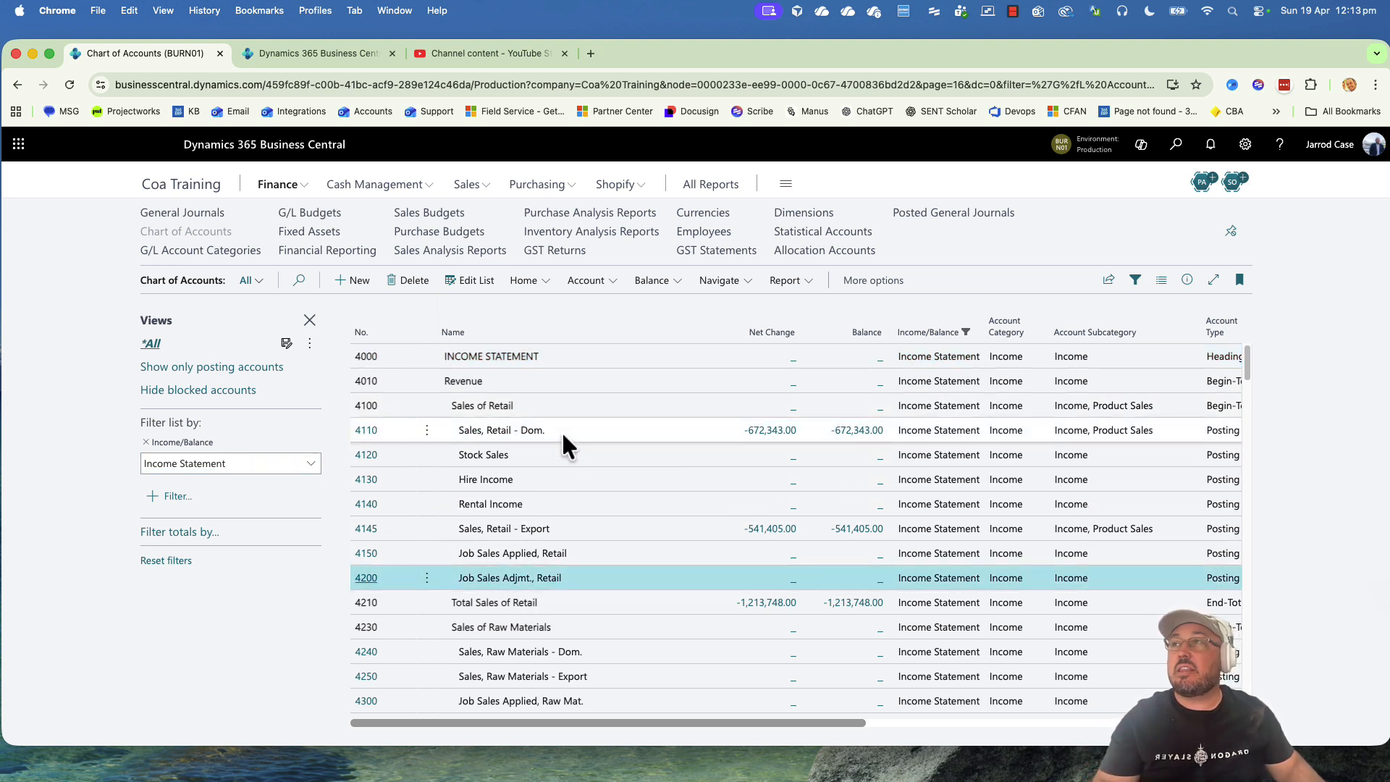
shift+click(561, 430)
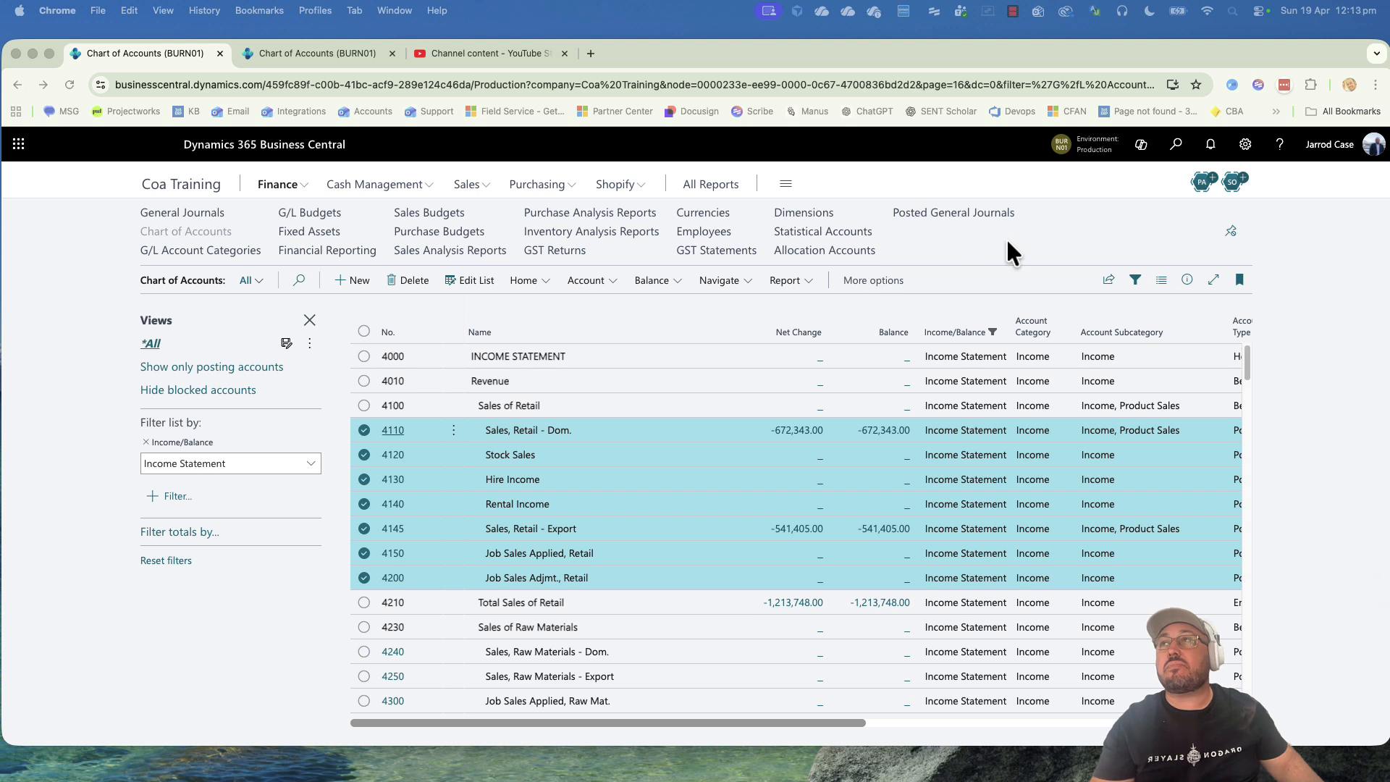
In the duplicated browser tab, return to the home page, search for "dimens" and open the Dimensions page.
click(303, 58)
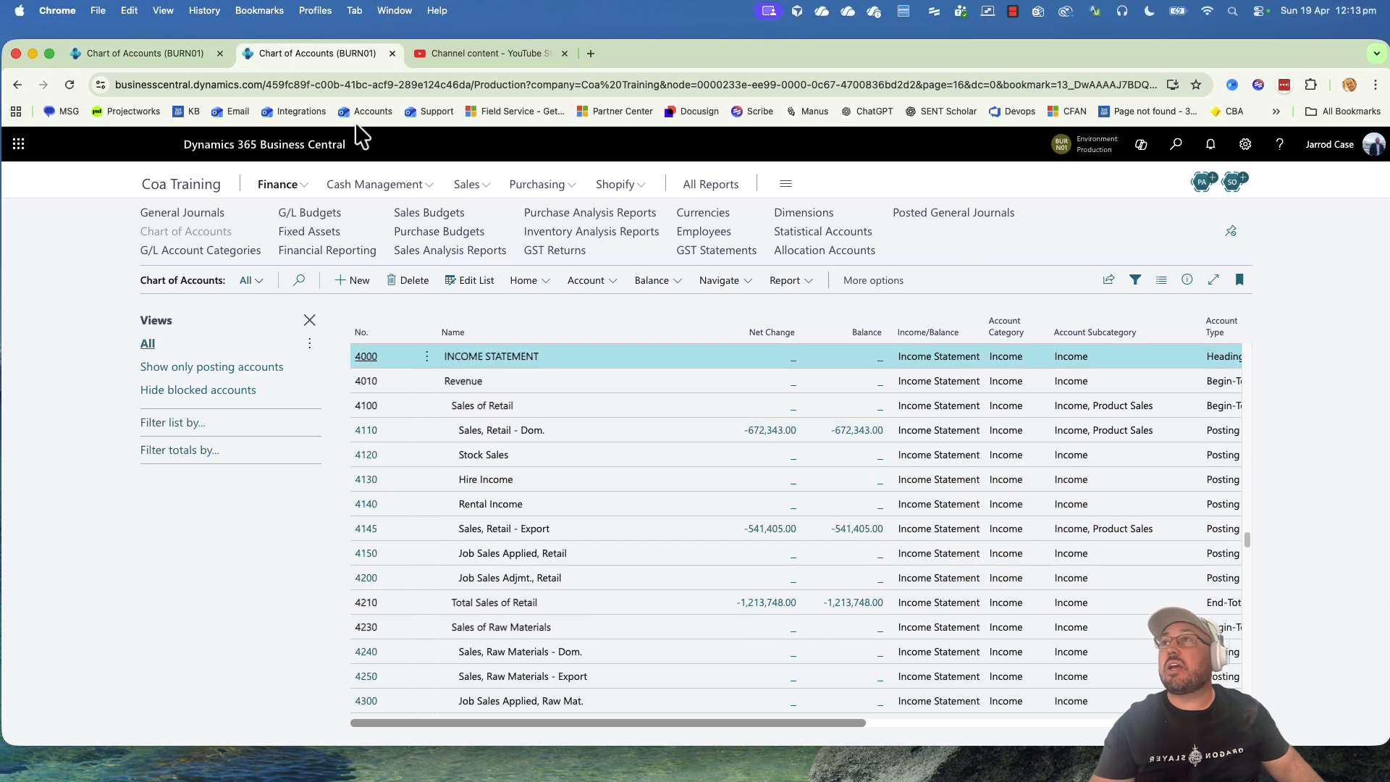
click(186, 185)
click(1176, 149)
text(diemn)
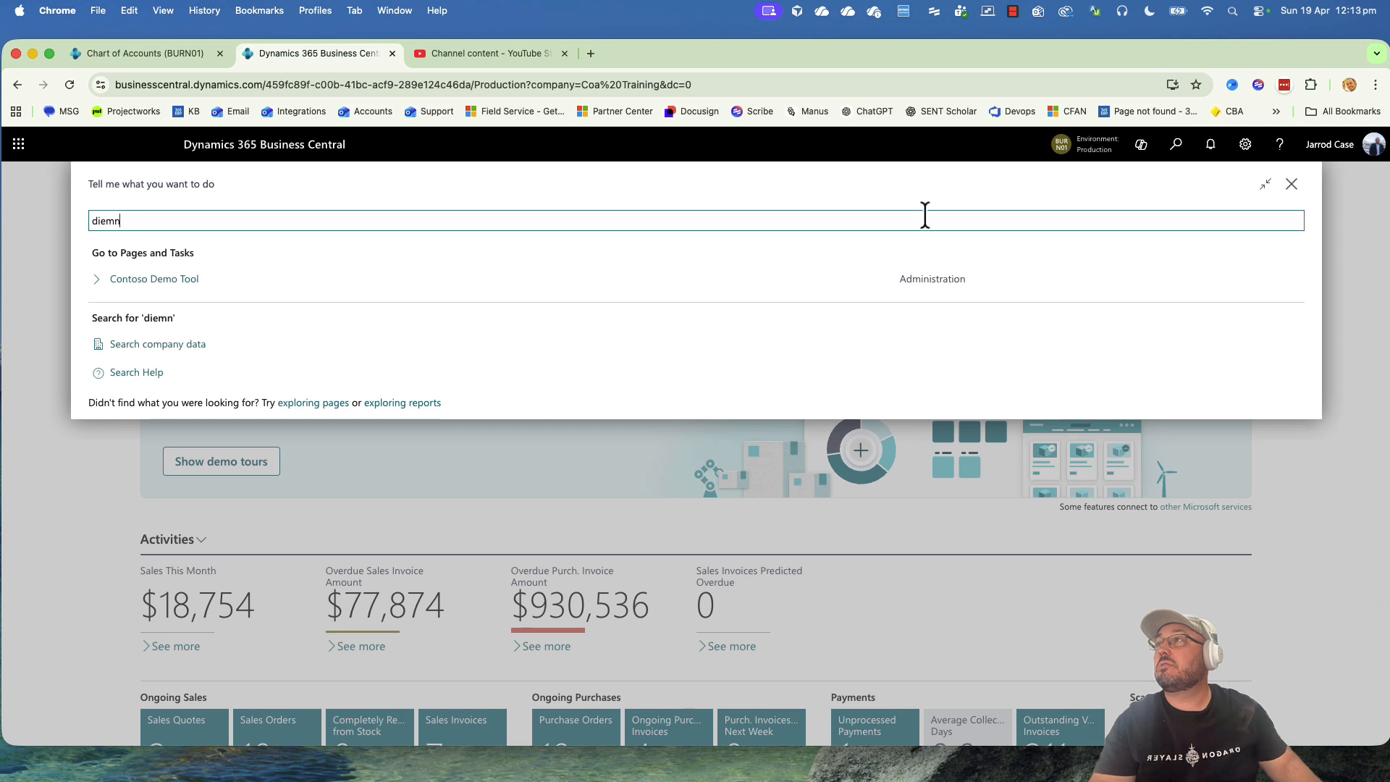
key(BackSpace)
key(BackSpace)
text(men)
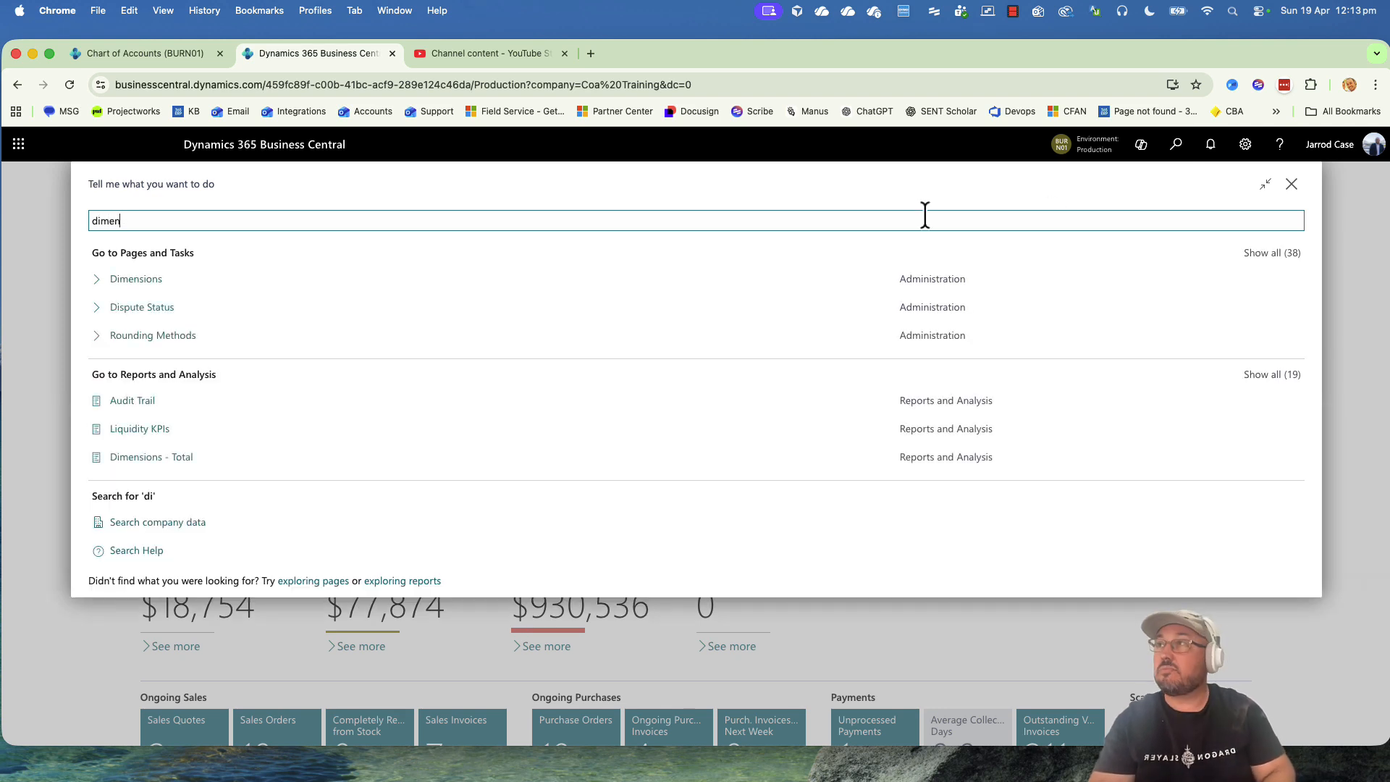
text(s)
click(109, 284)
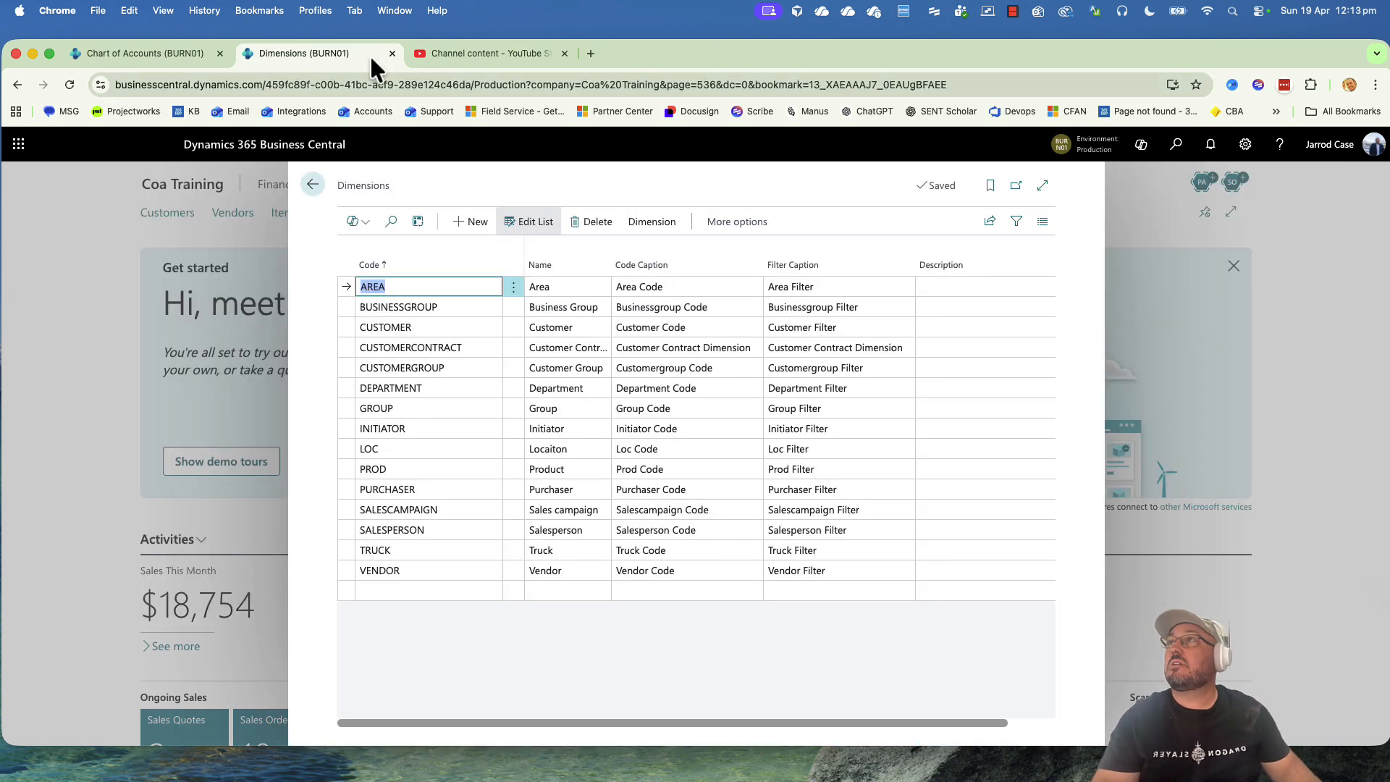
Duplicate the Dimensions browser tab and bring the copy to the Coa Training home page.
right_click(341, 55)
click(402, 161)
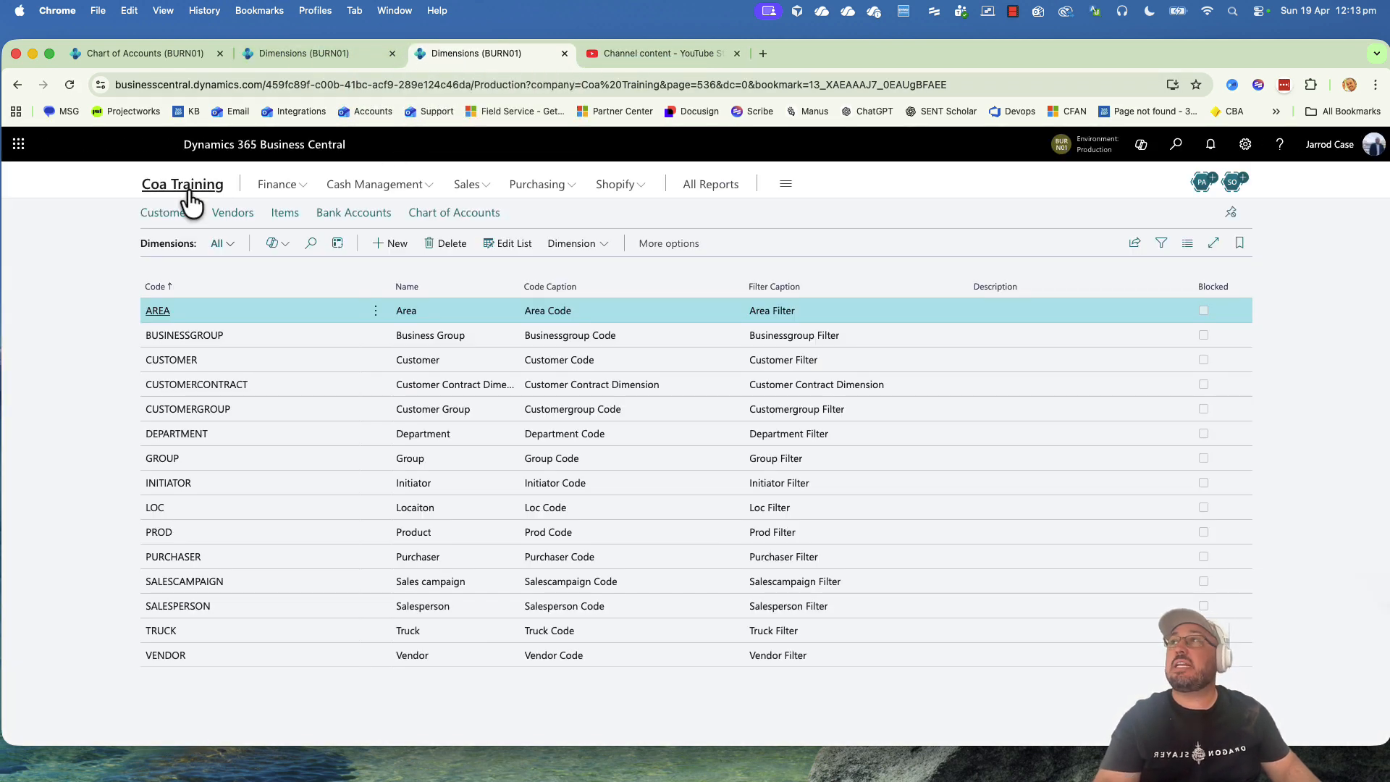
click(174, 187)
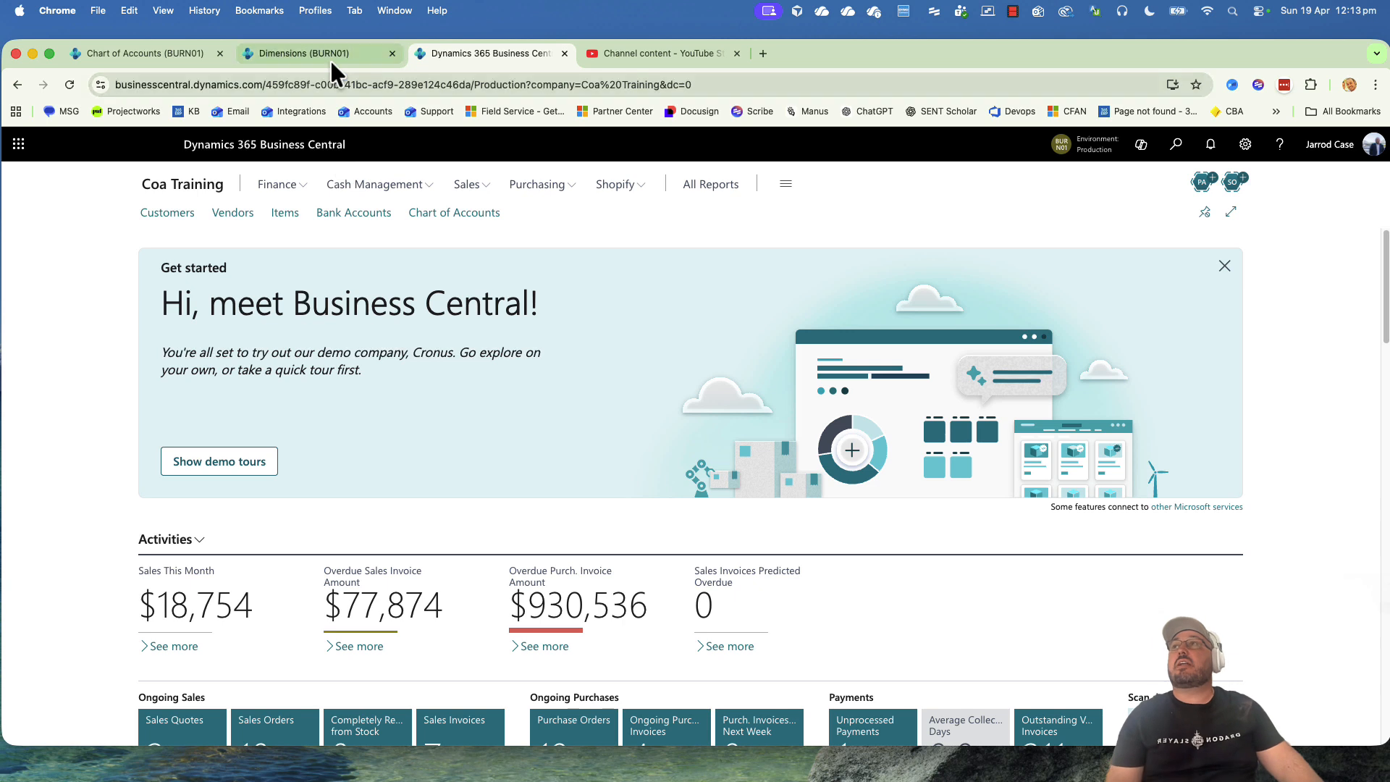
Review the CUSTOMER, CUSTOMERGROUP and AREA codes in the Dimensions list.
click(329, 55)
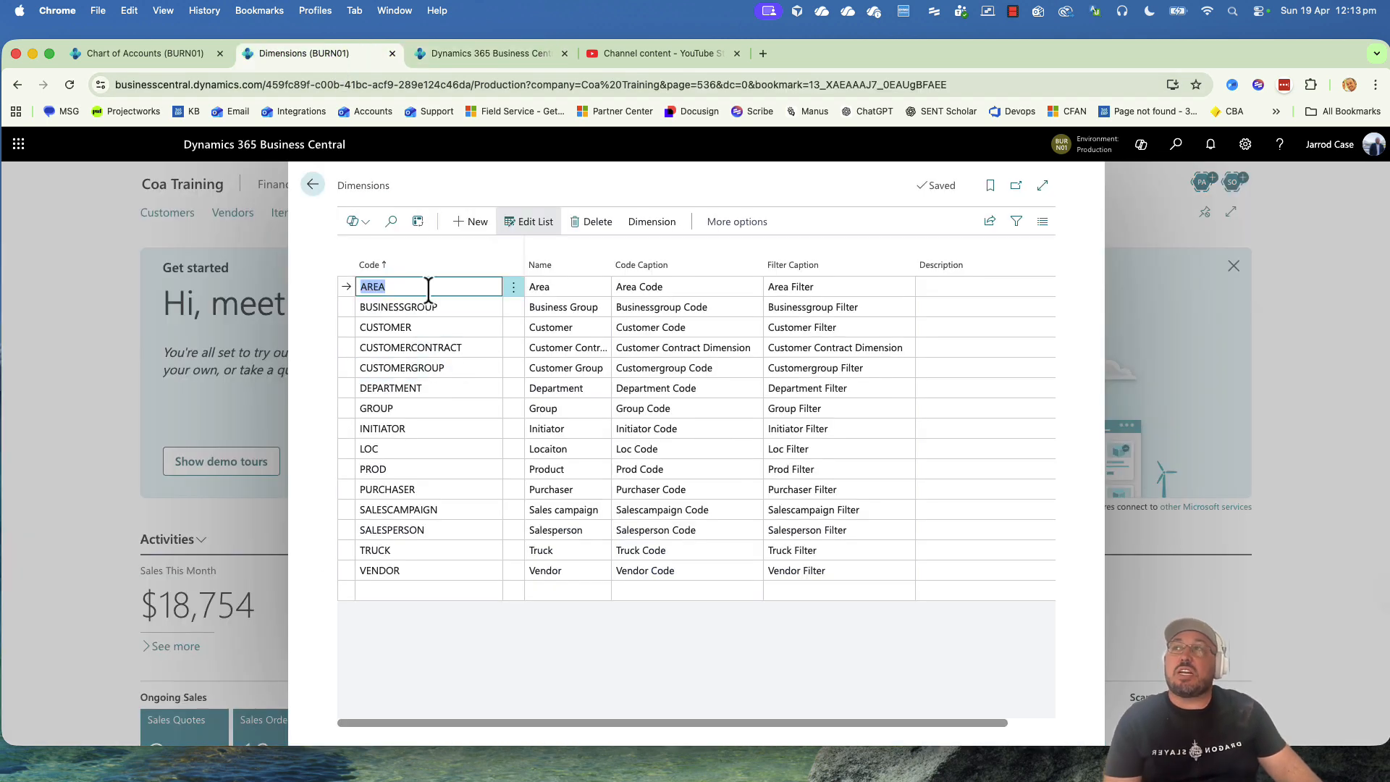
click(431, 327)
click(453, 367)
click(437, 288)
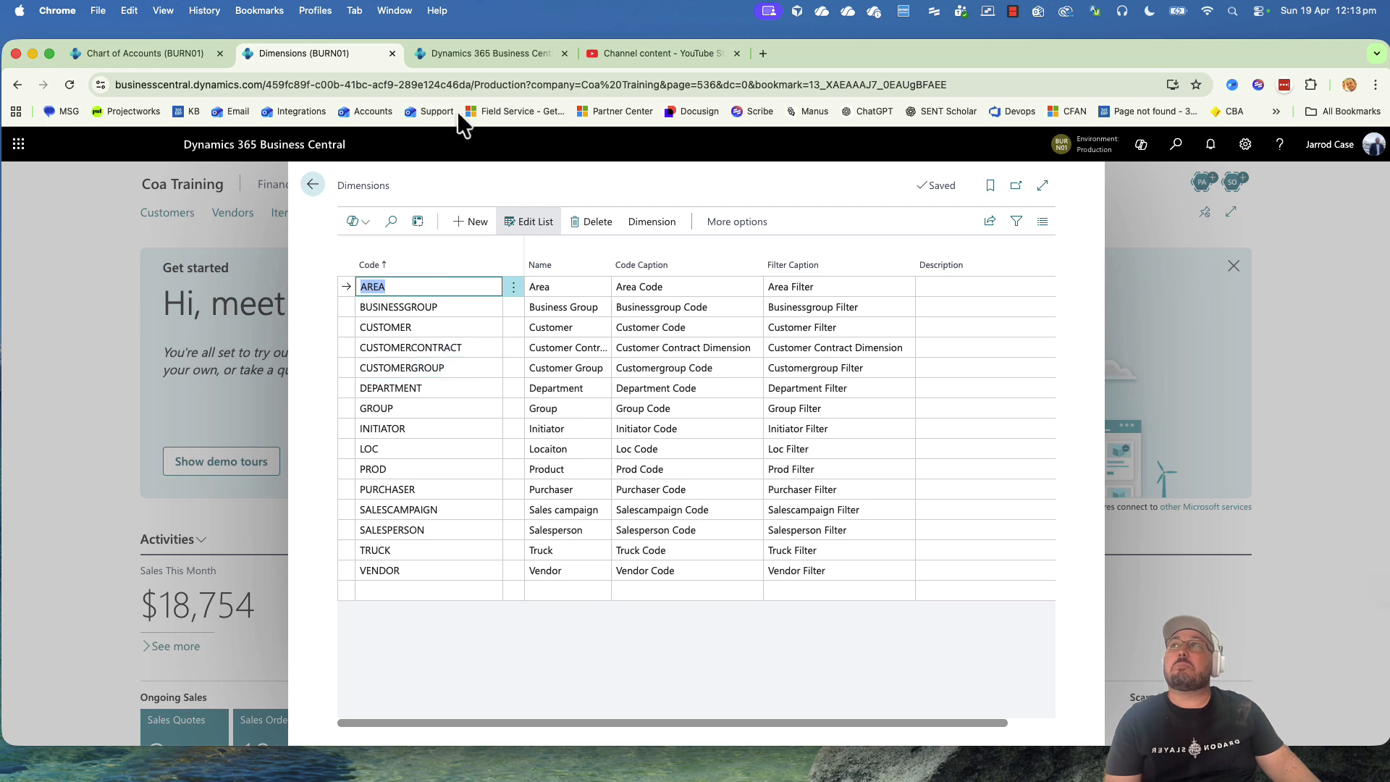
Open the Adatum Corporation customer card, review its default dimensions and return to the Customers list.
click(478, 58)
click(160, 212)
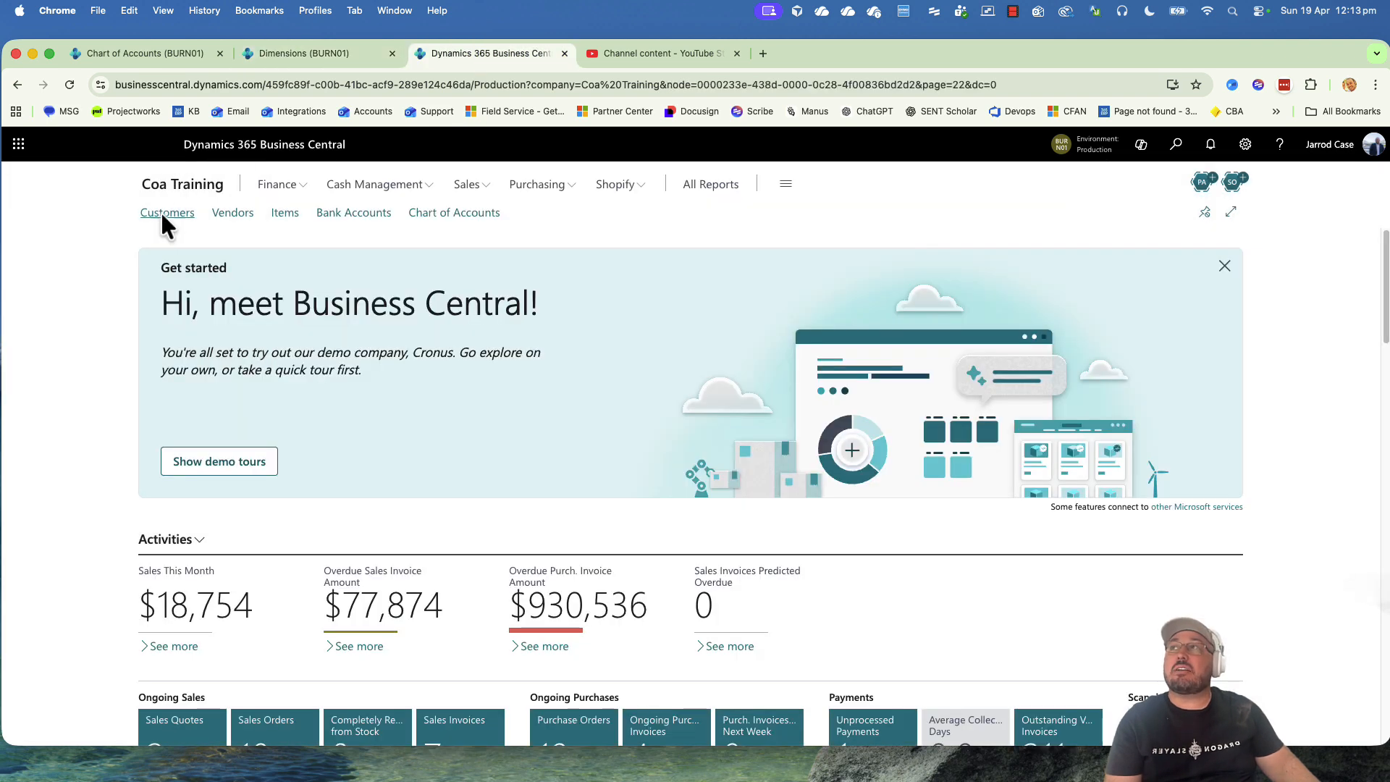
click(161, 312)
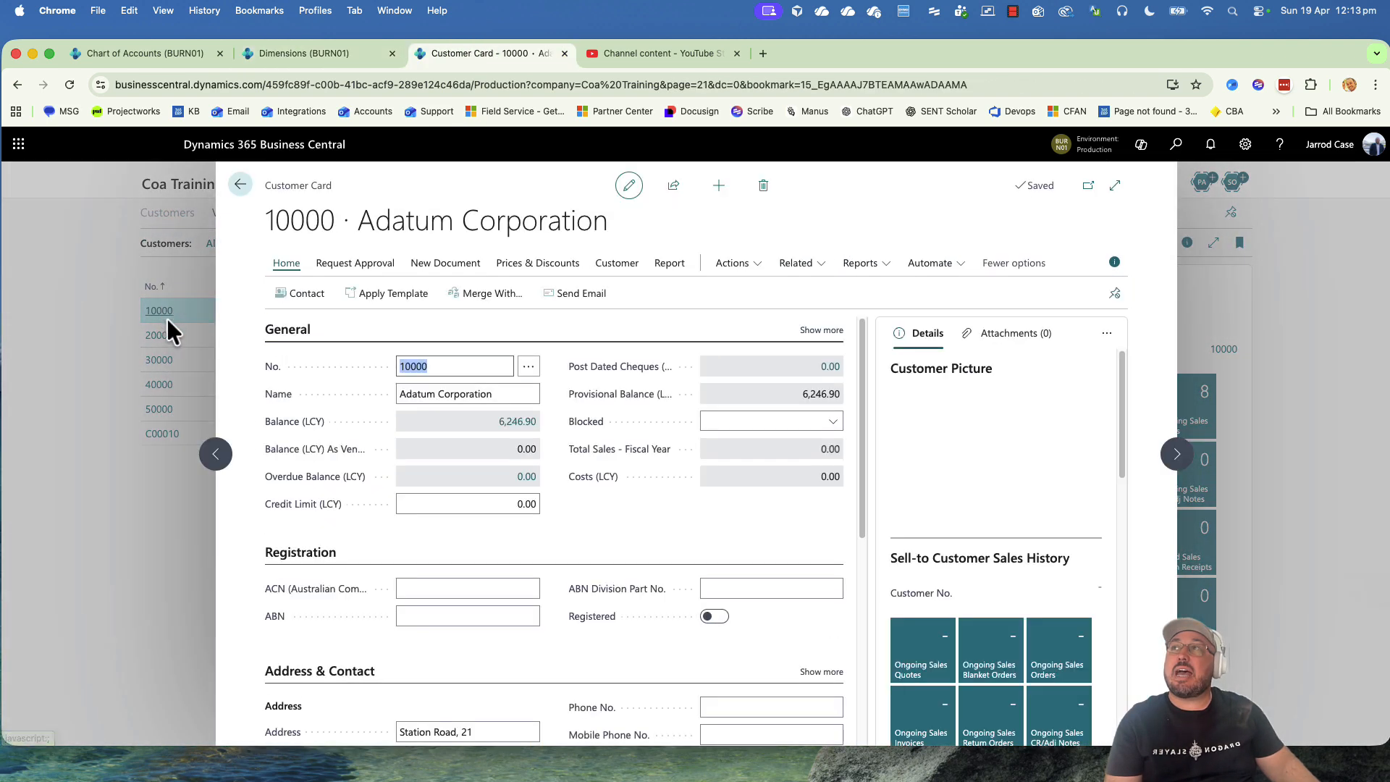
click(616, 265)
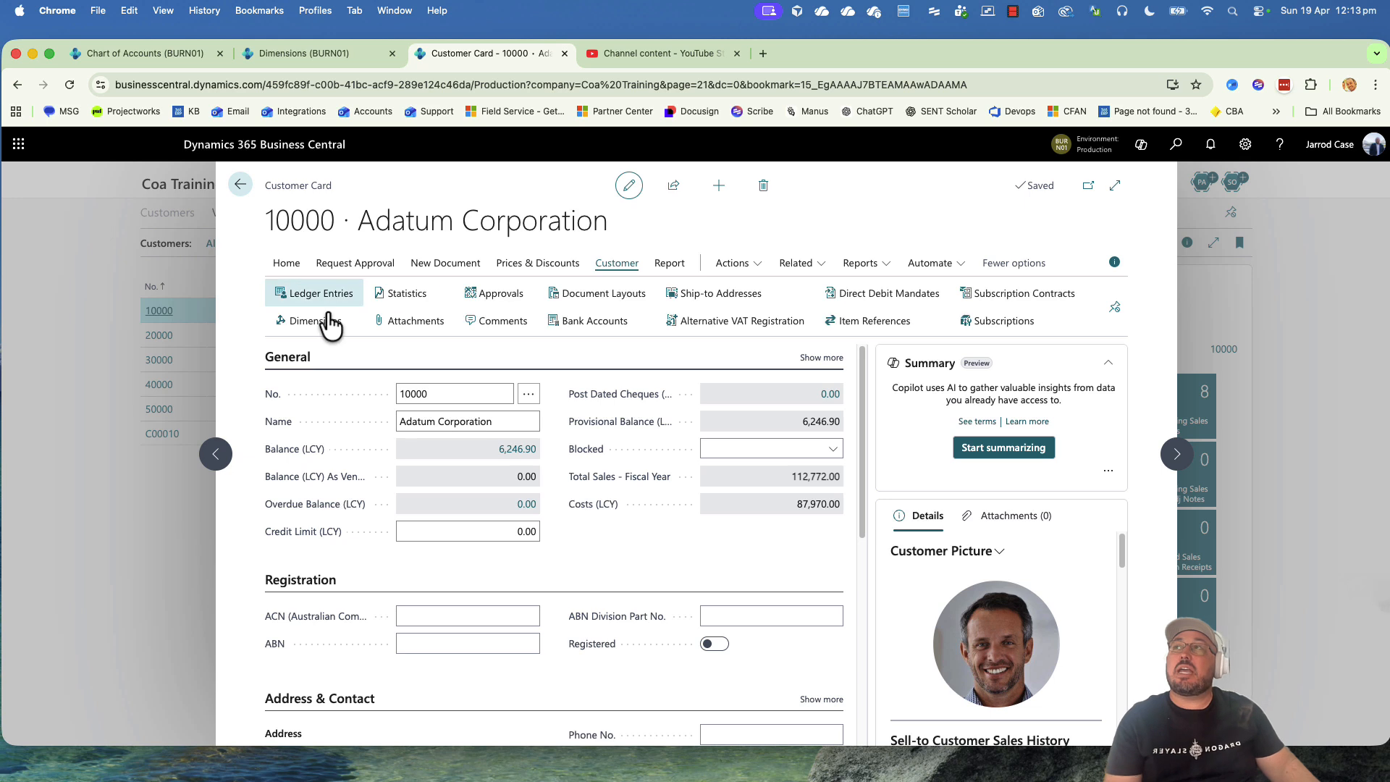
click(309, 321)
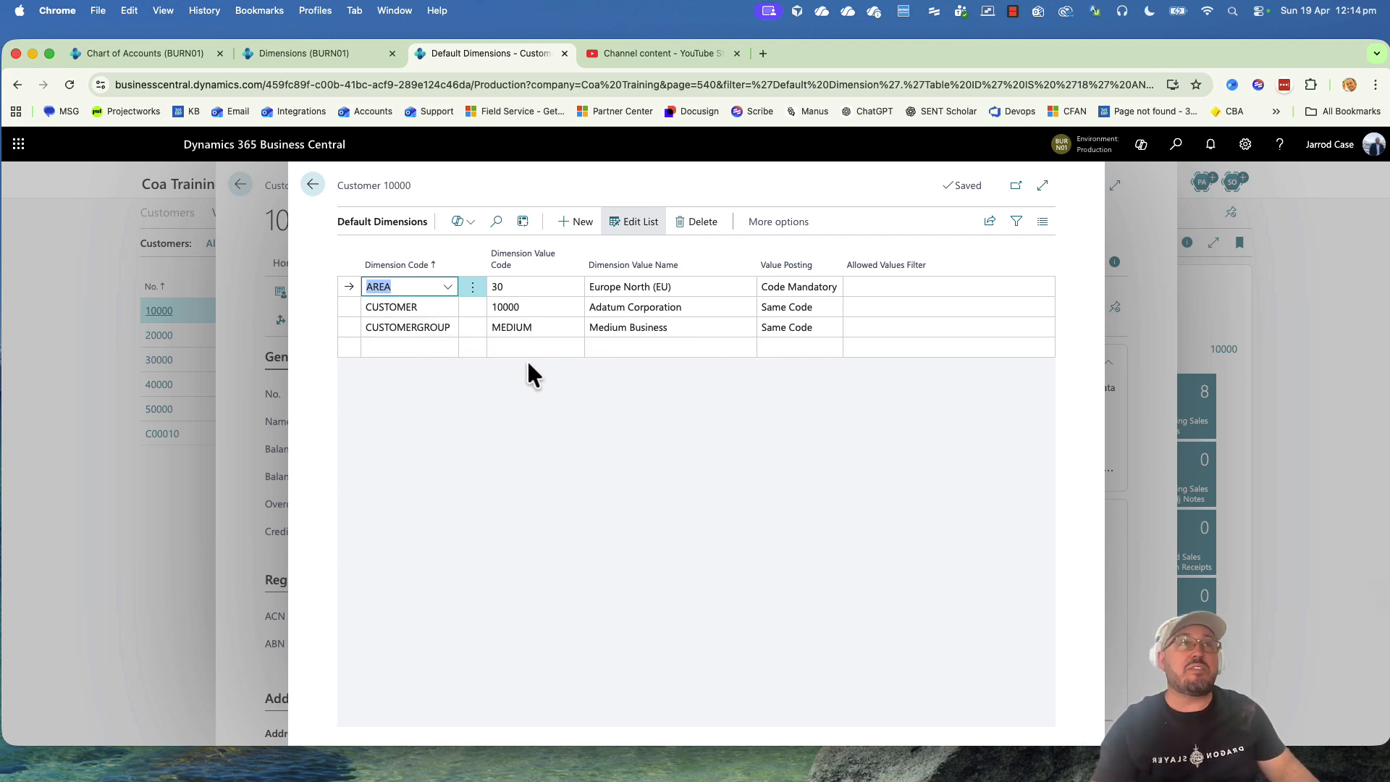
key(Escape)
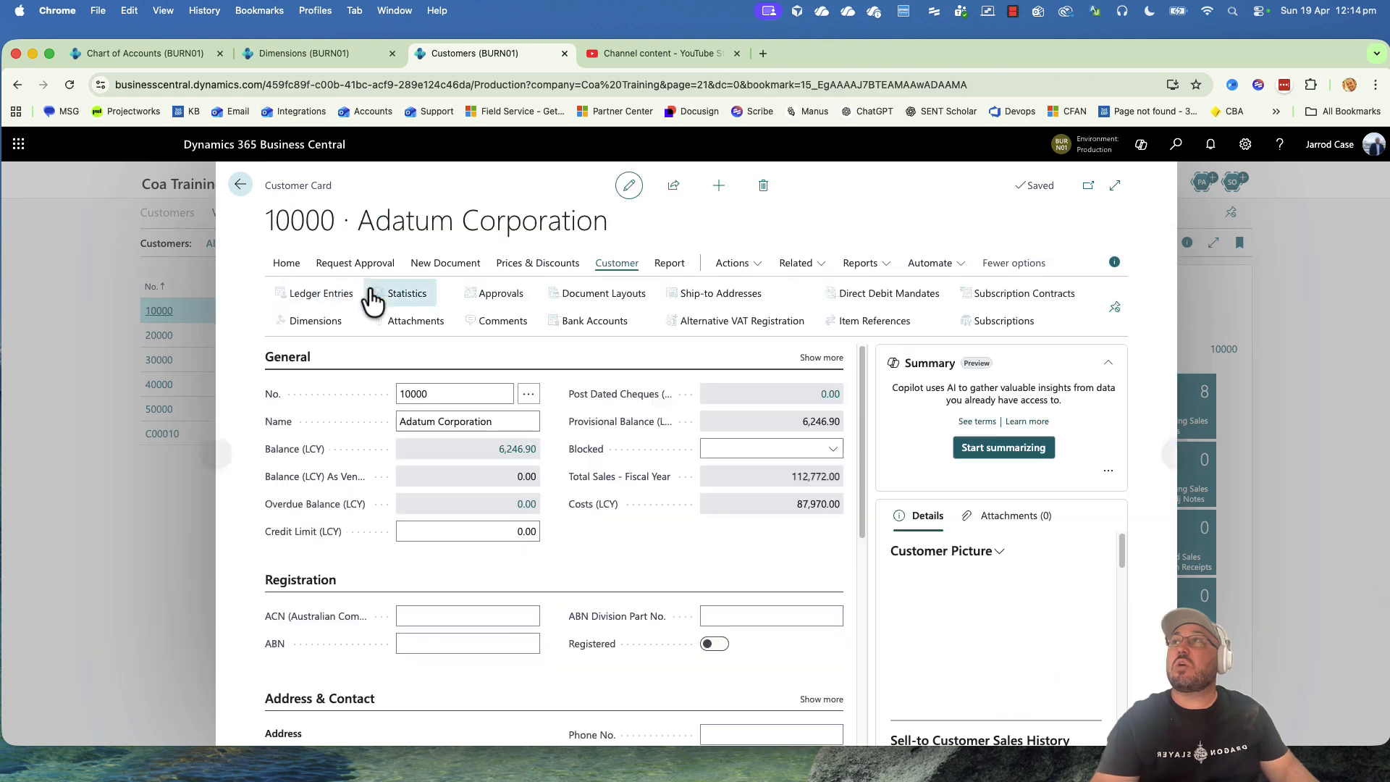
key(Escape)
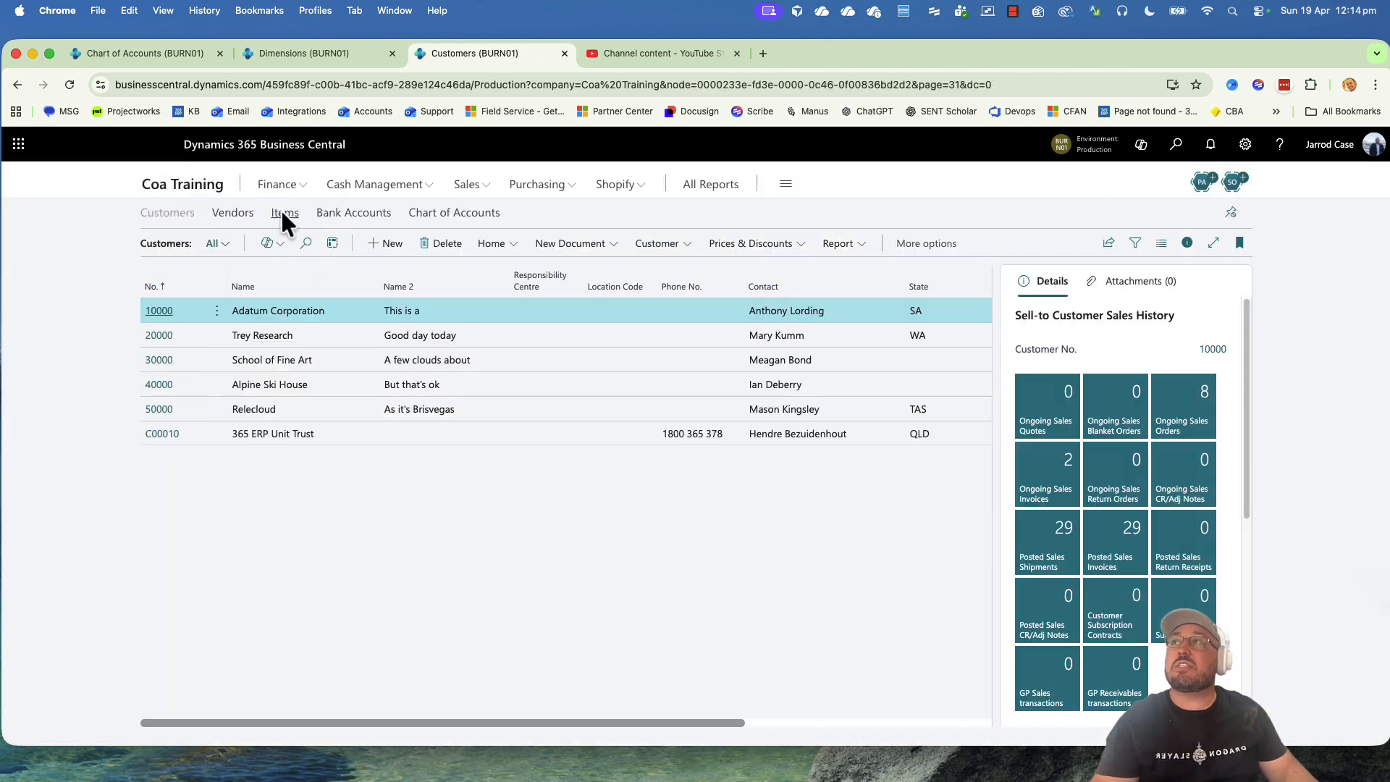
Open the Items list, check the PROD code in the Dimensions list and come back to Items.
click(285, 217)
click(302, 54)
click(409, 469)
click(460, 54)
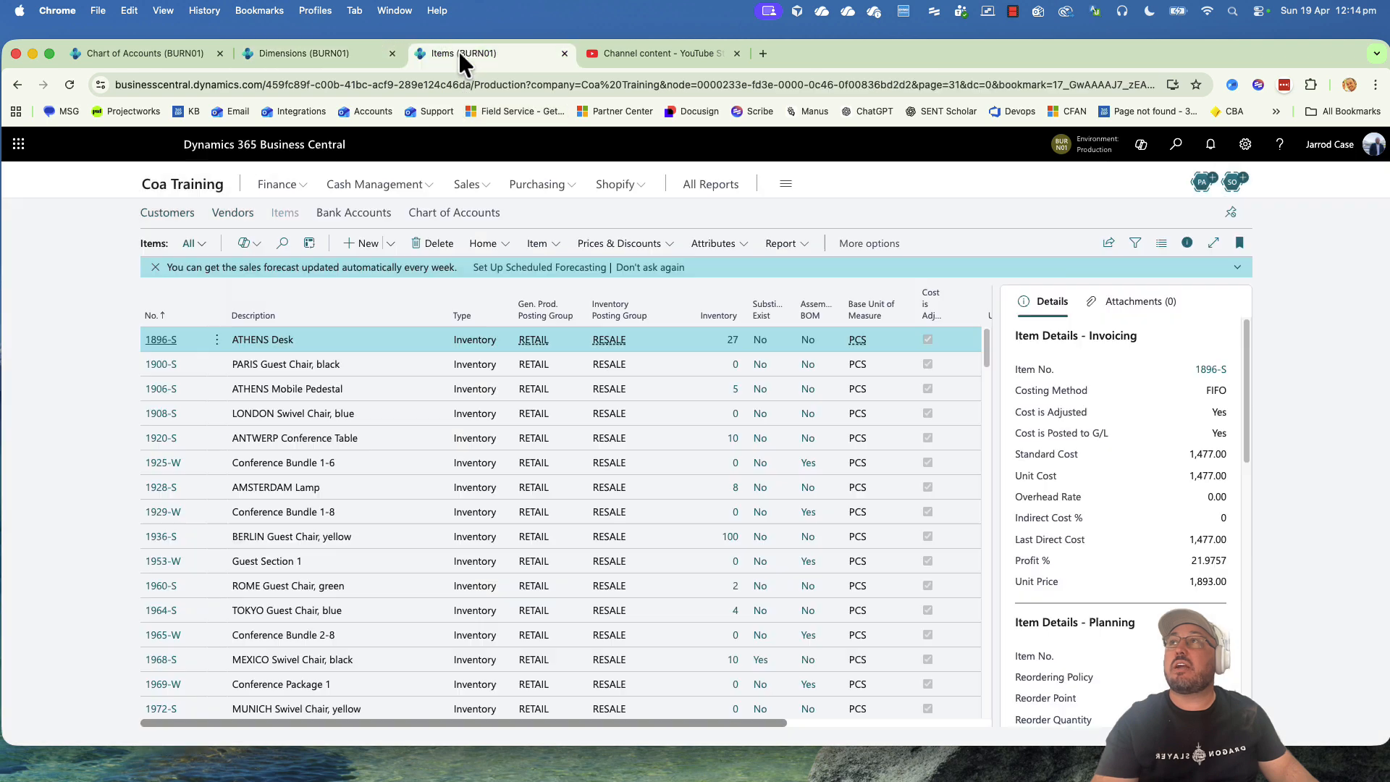
Open the ATHENS Desk item card, review its default dimensions and return to the Items list.
click(158, 339)
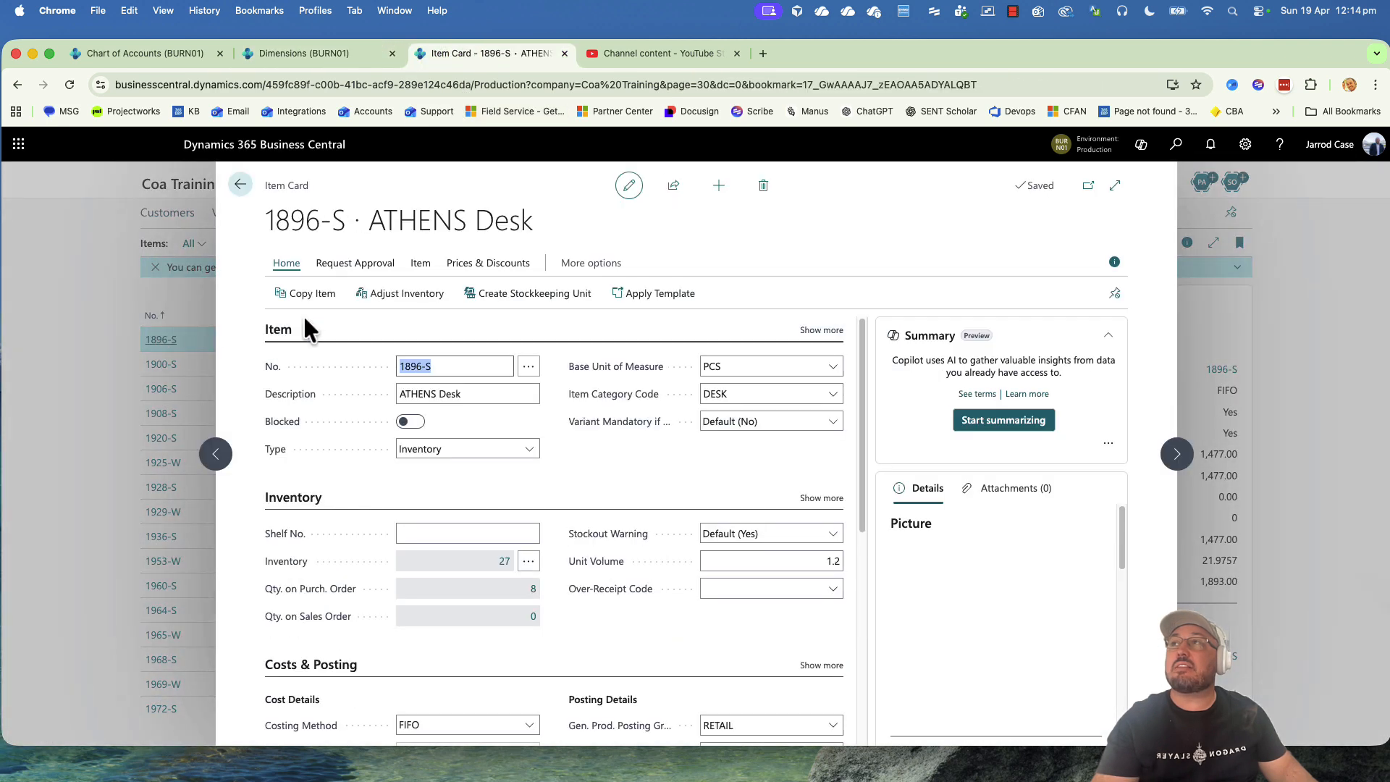
click(420, 265)
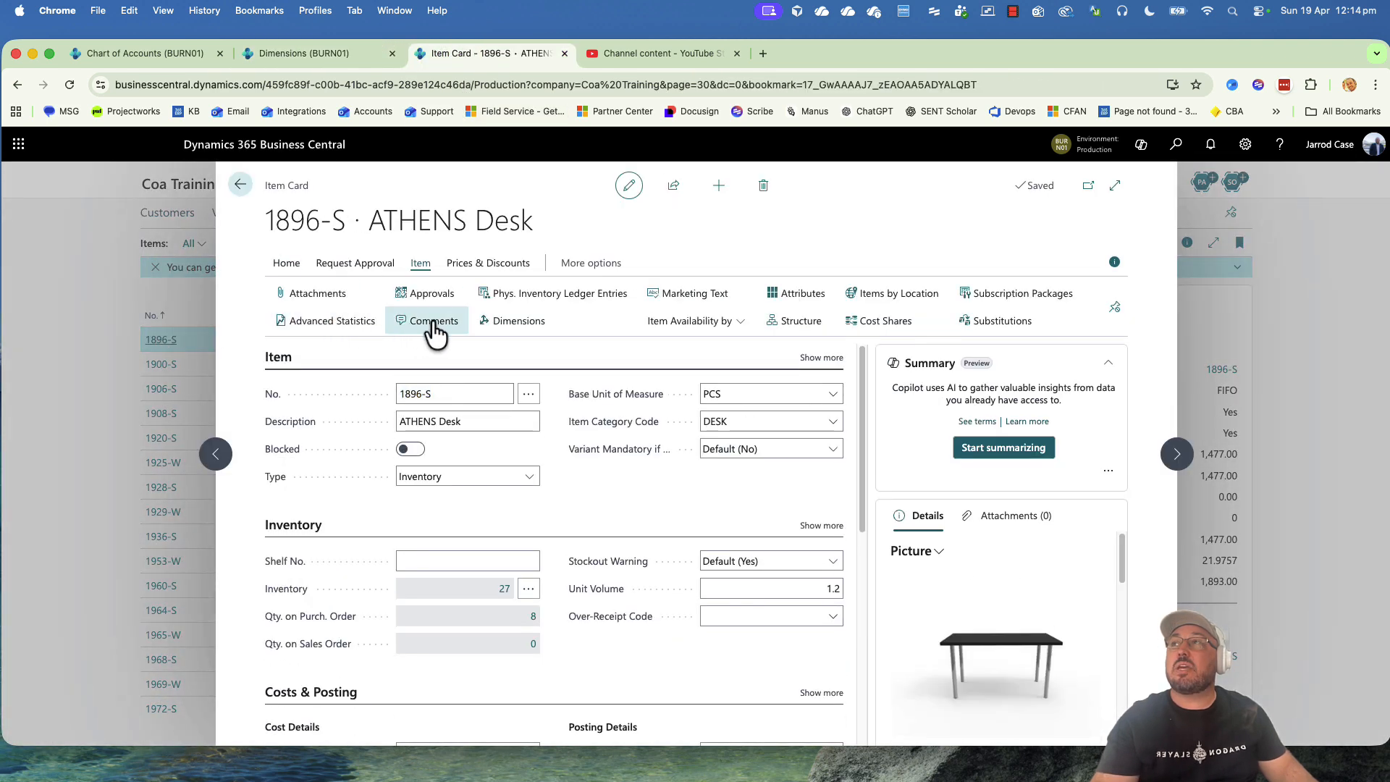
click(518, 322)
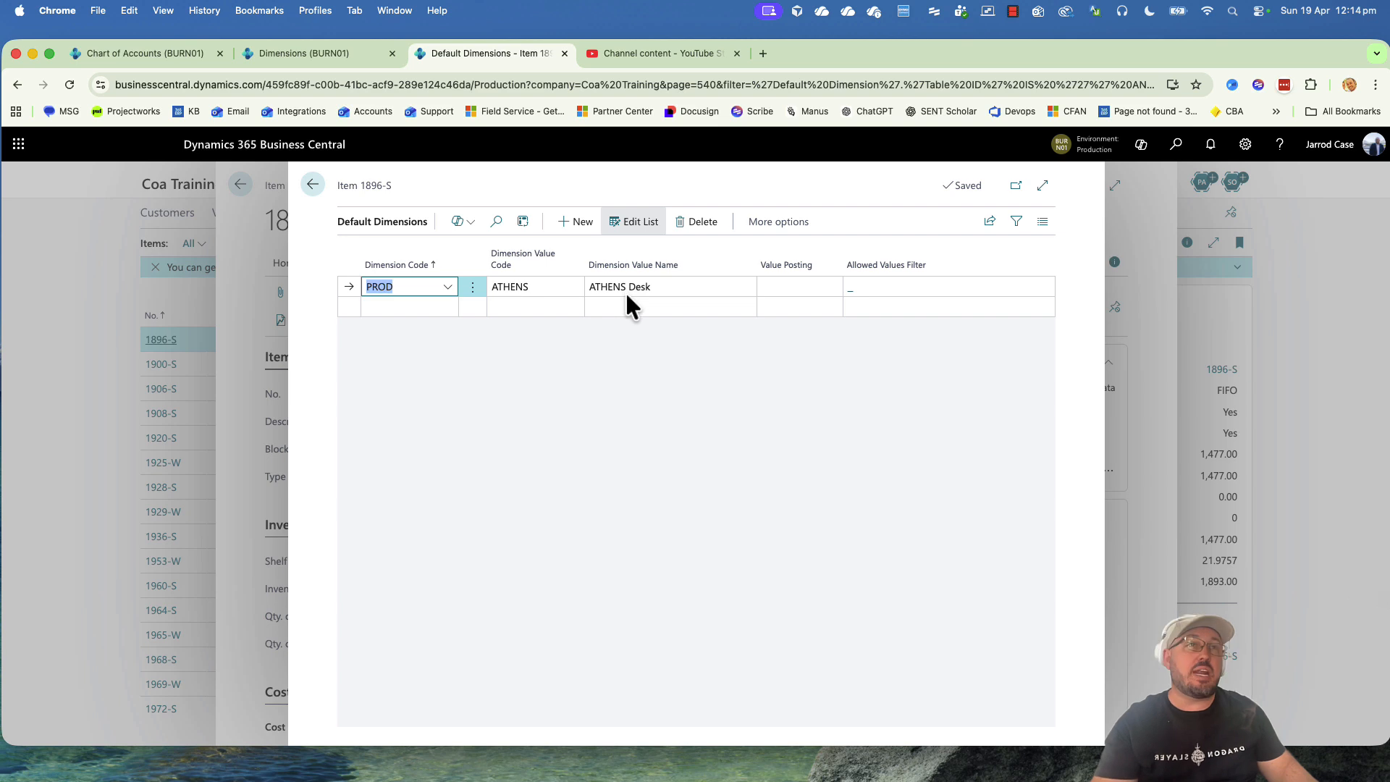
key(Escape)
key(Escape)
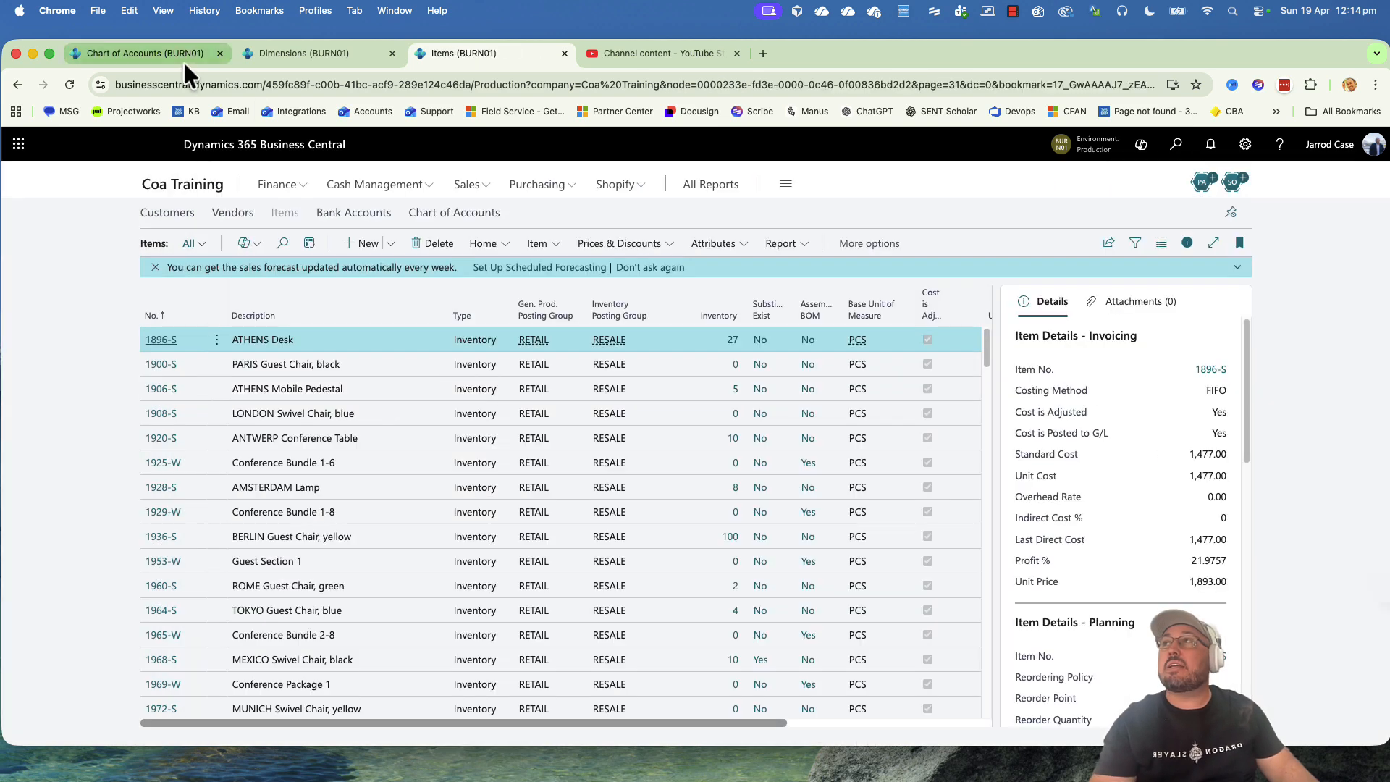
In the Chart of Accounts, open Dimensions-Multiple for only the Sales, Retail - Dom. account.
click(184, 61)
click(544, 457)
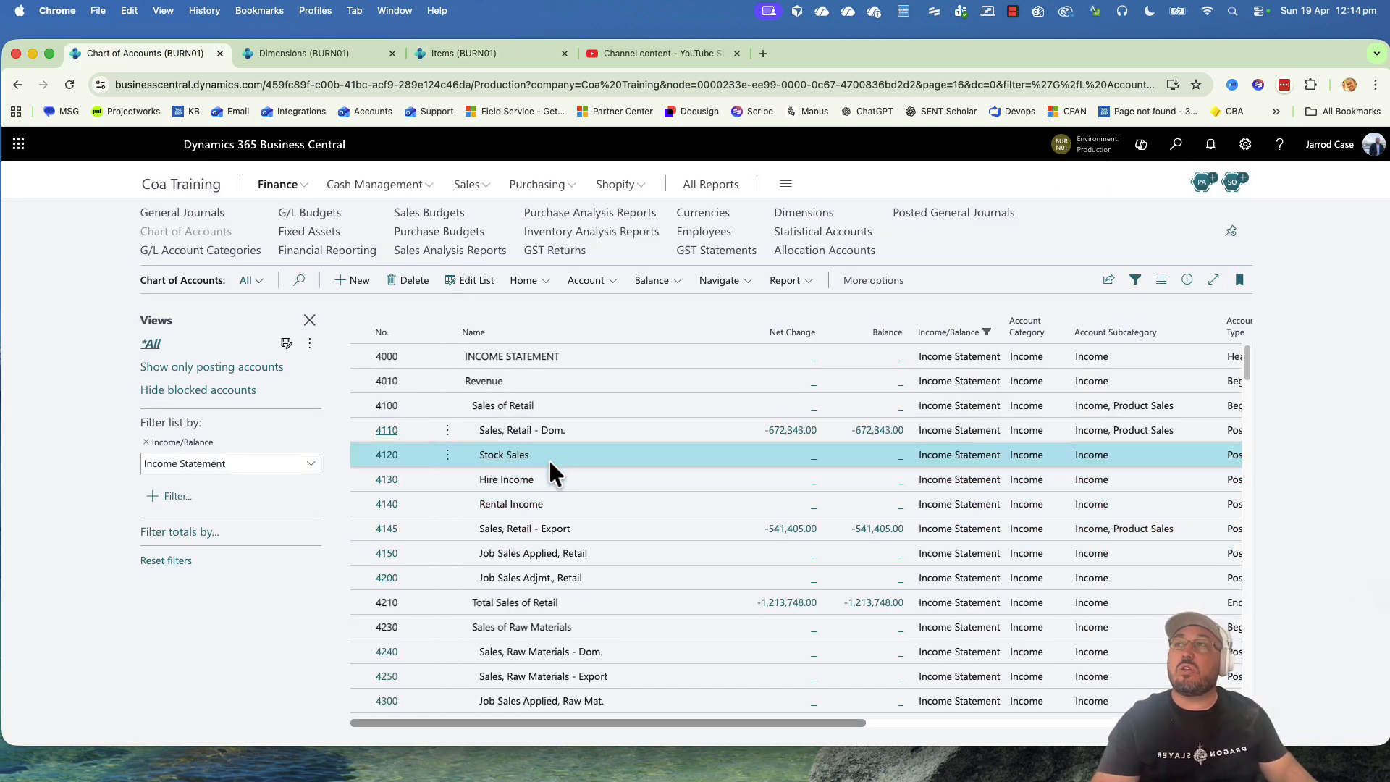
click(557, 429)
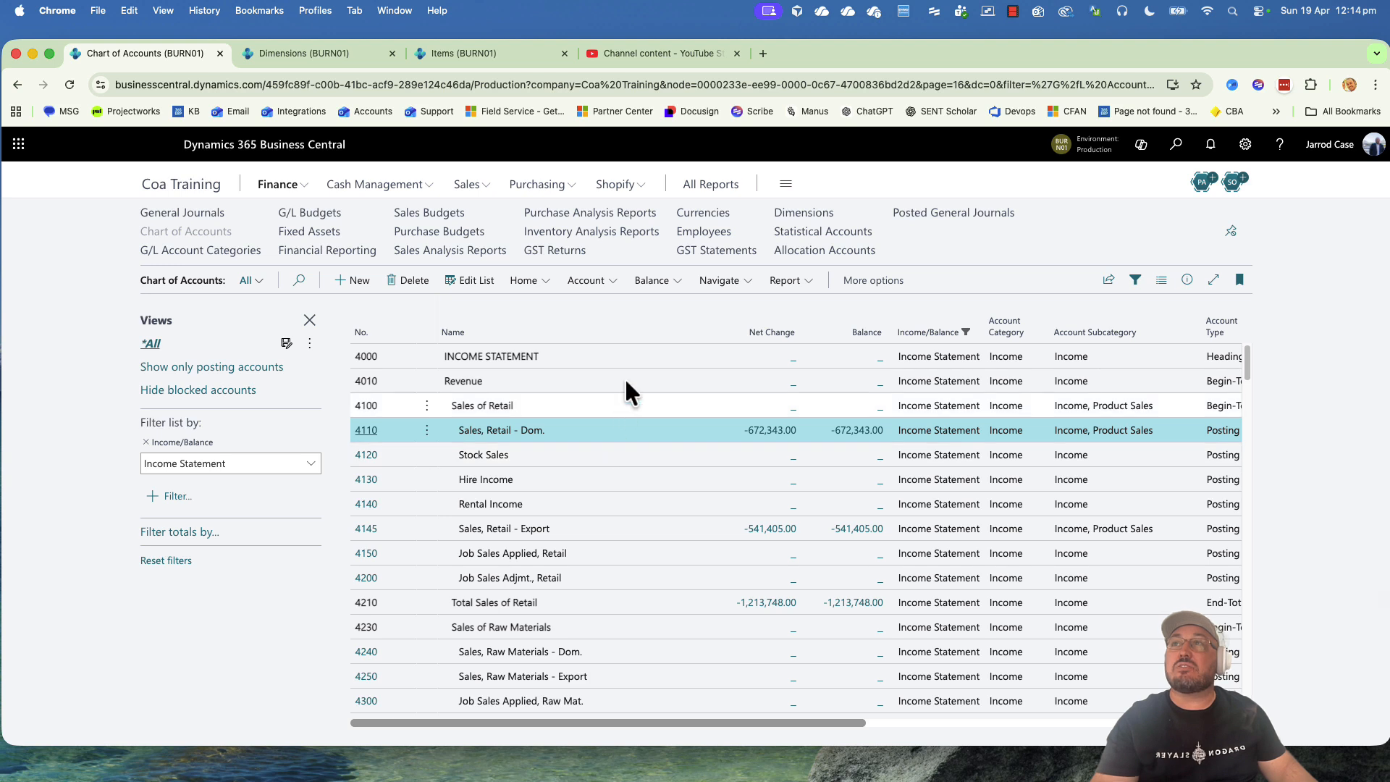
click(589, 281)
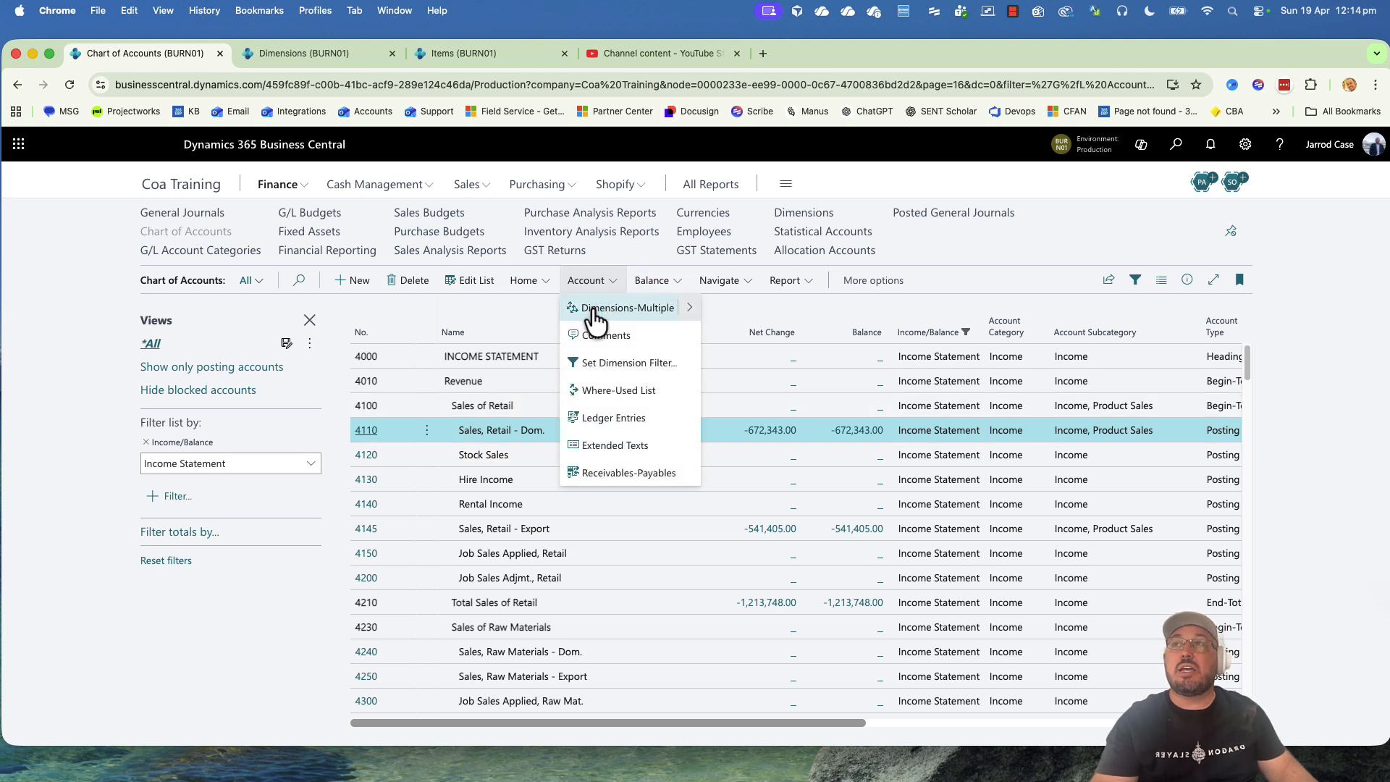
click(589, 306)
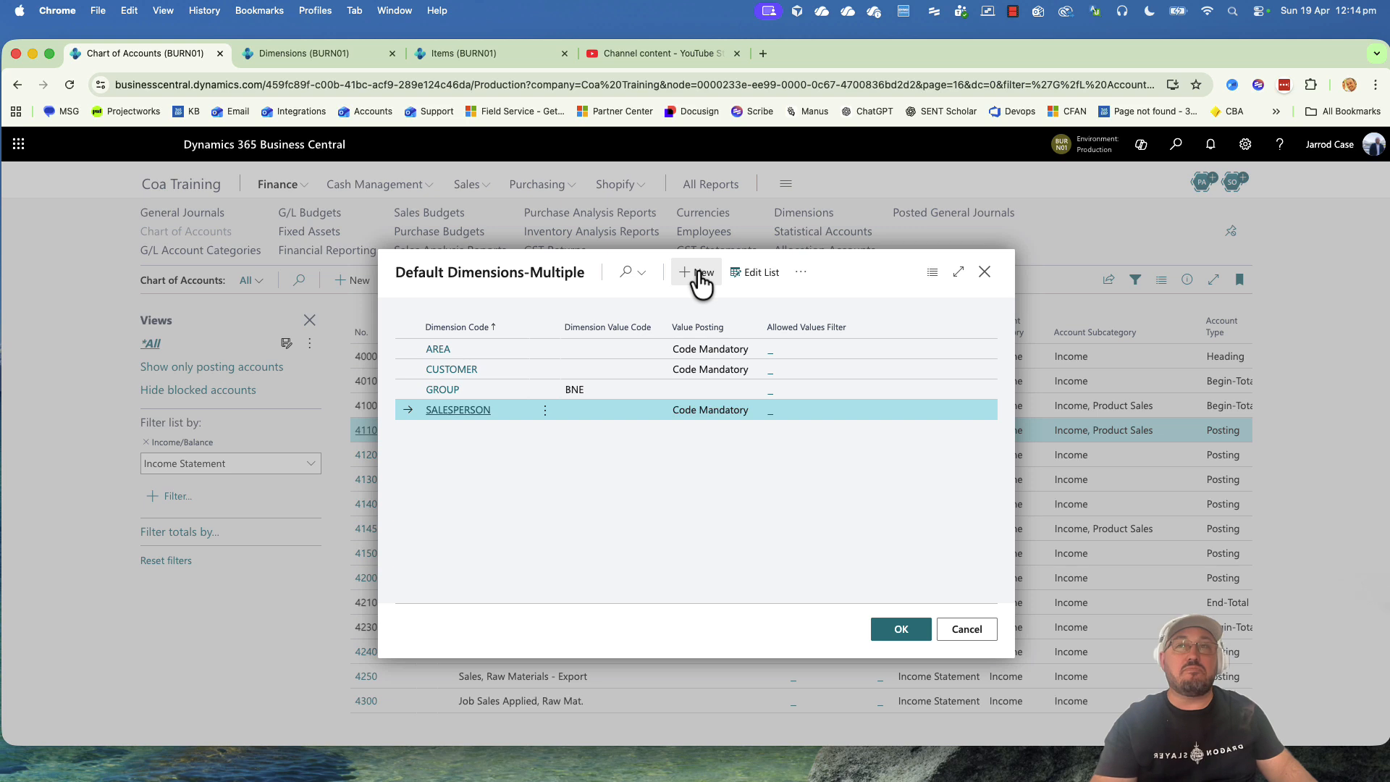
Add a default dimension line with the dimension code INITIATOR.
click(700, 279)
click(518, 411)
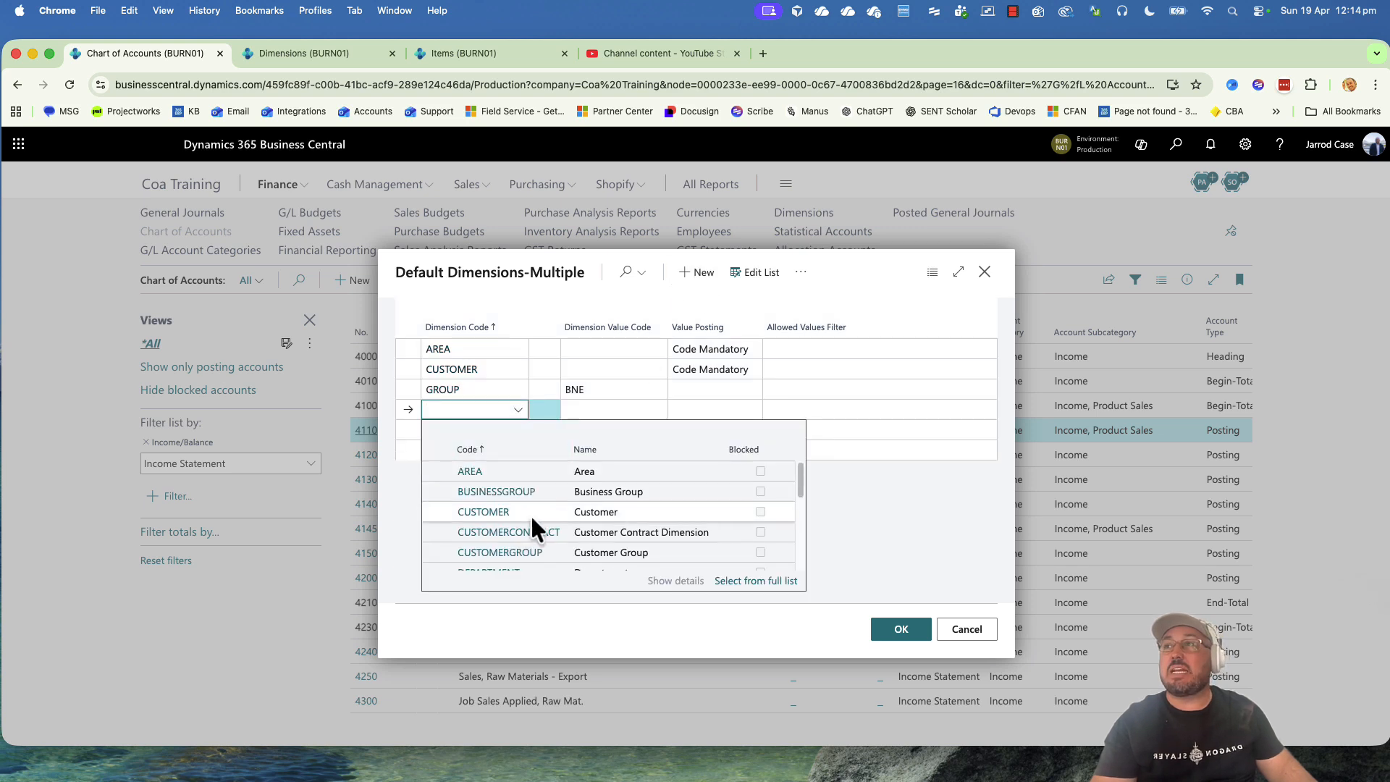
scroll(531, 507, down, 3)
click(534, 471)
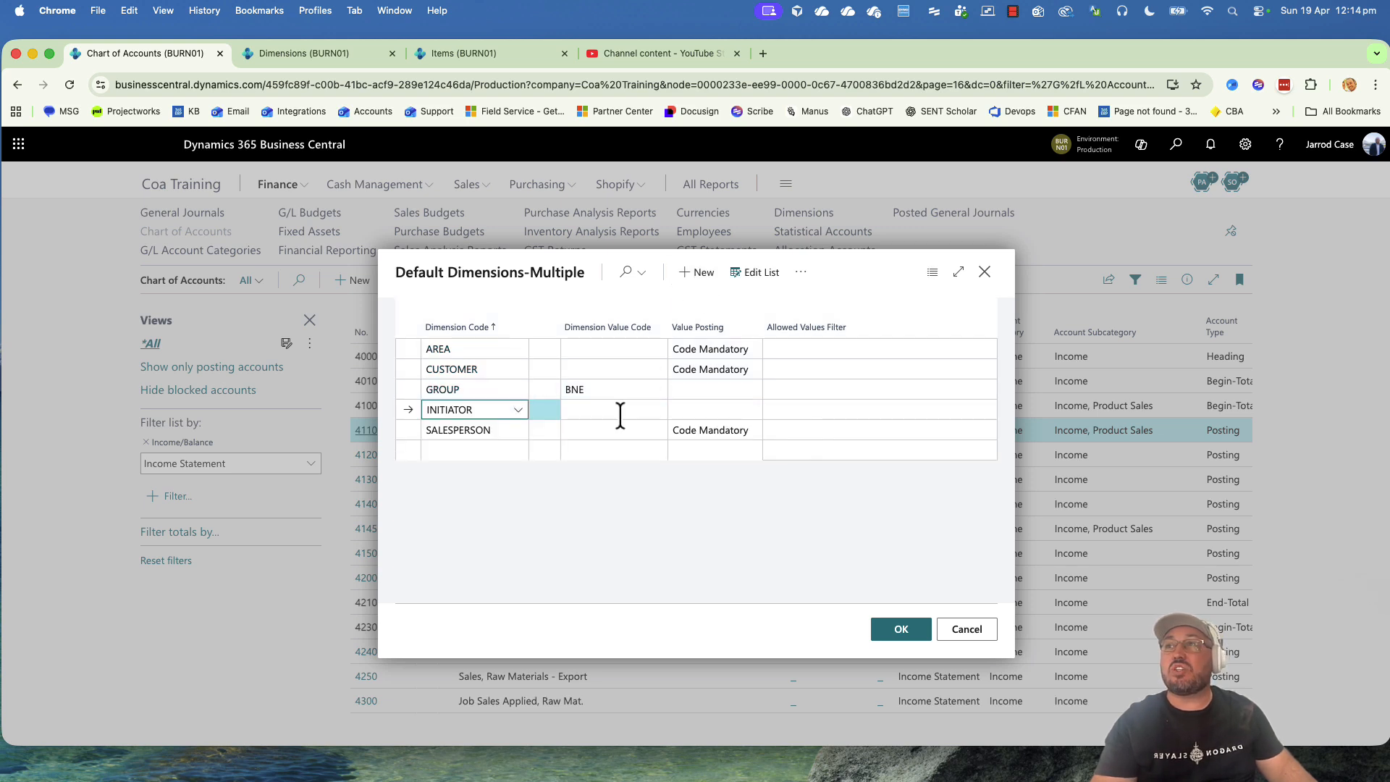
Delete the SALESPERSON line from the account's default dimensions.
click(601, 430)
click(545, 430)
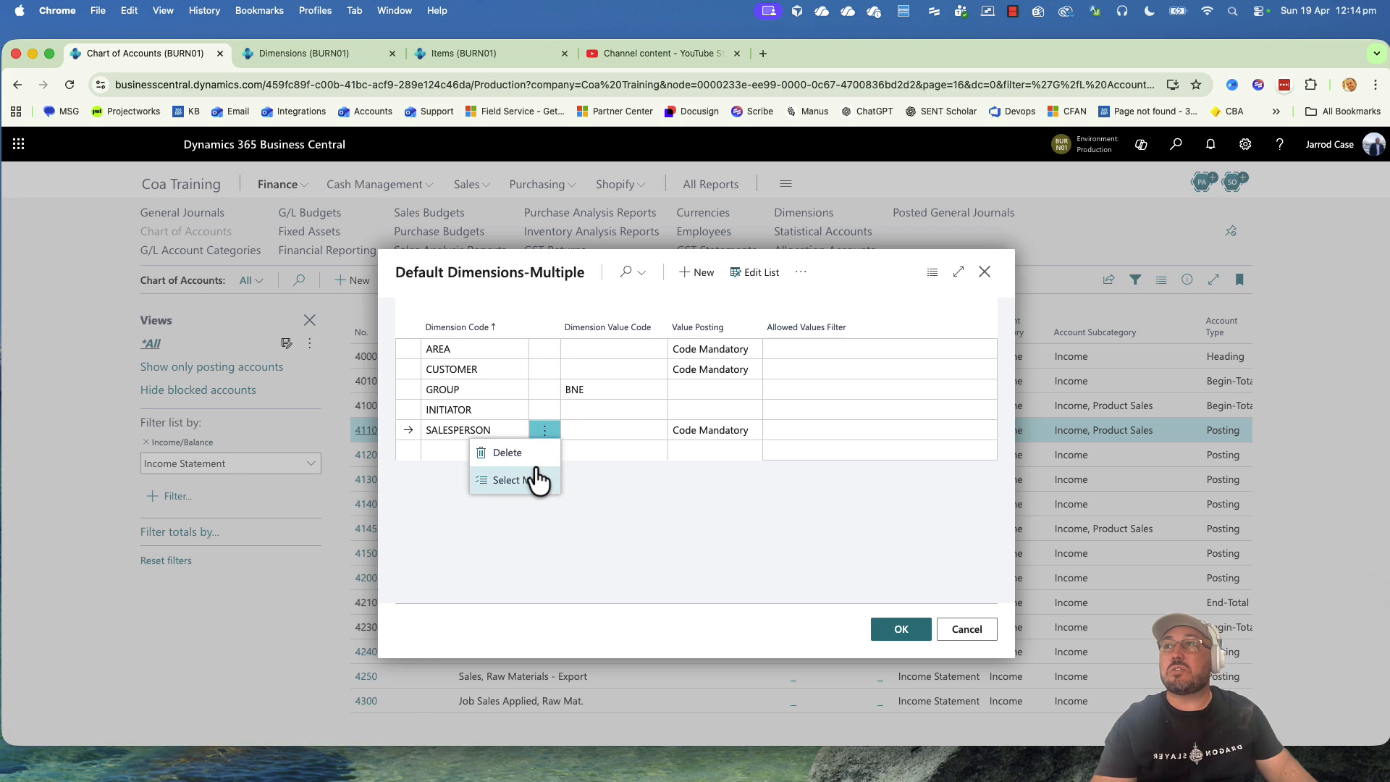
click(533, 452)
click(753, 486)
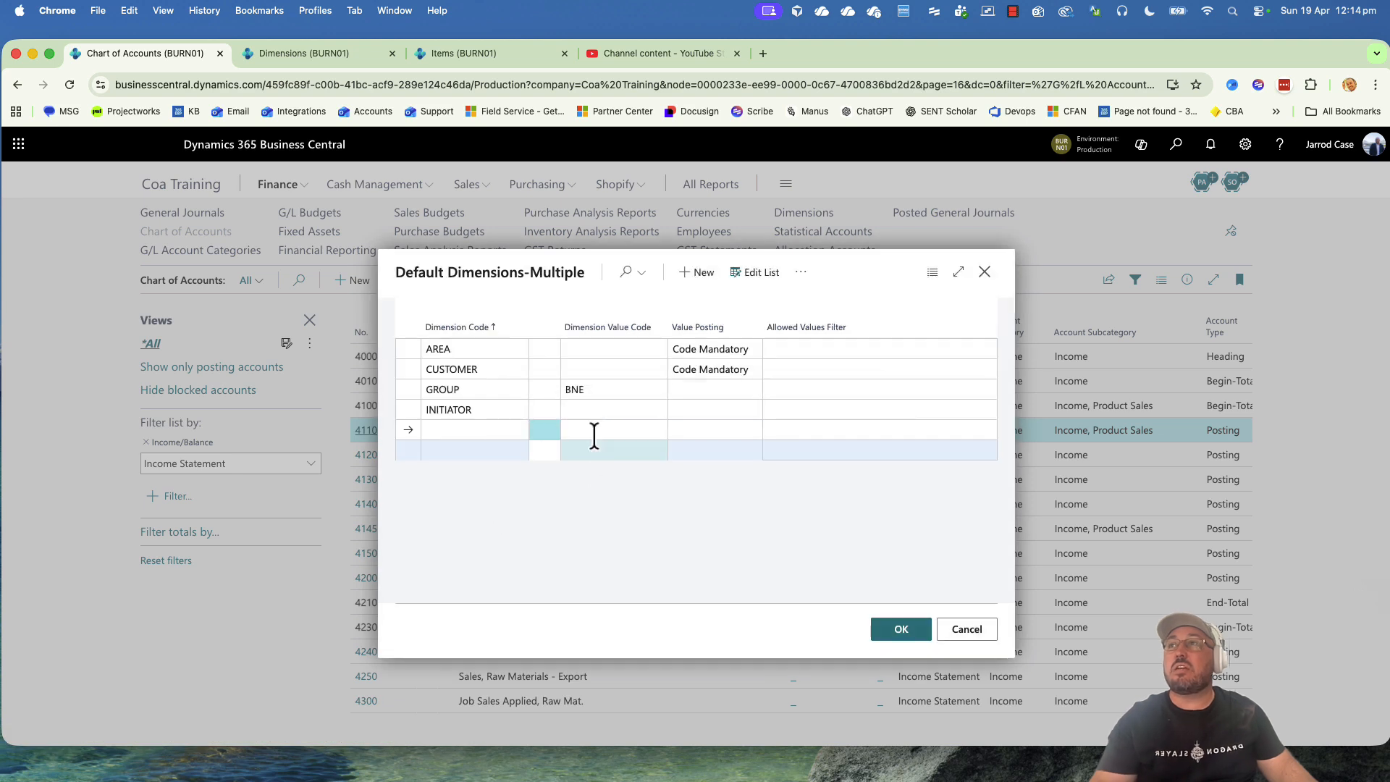
Look up the available dimension value codes for the CUSTOMER line and leave the value blank.
click(617, 389)
click(618, 370)
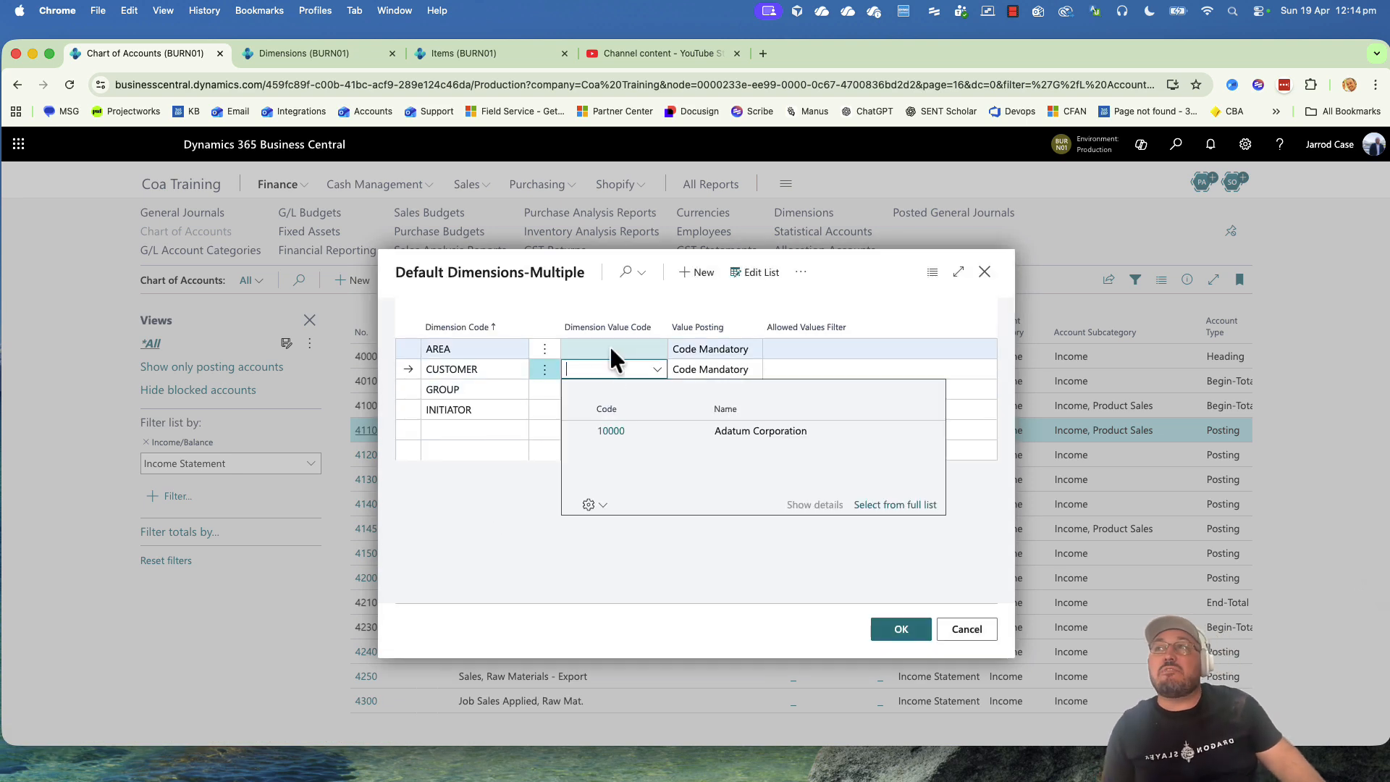
click(506, 476)
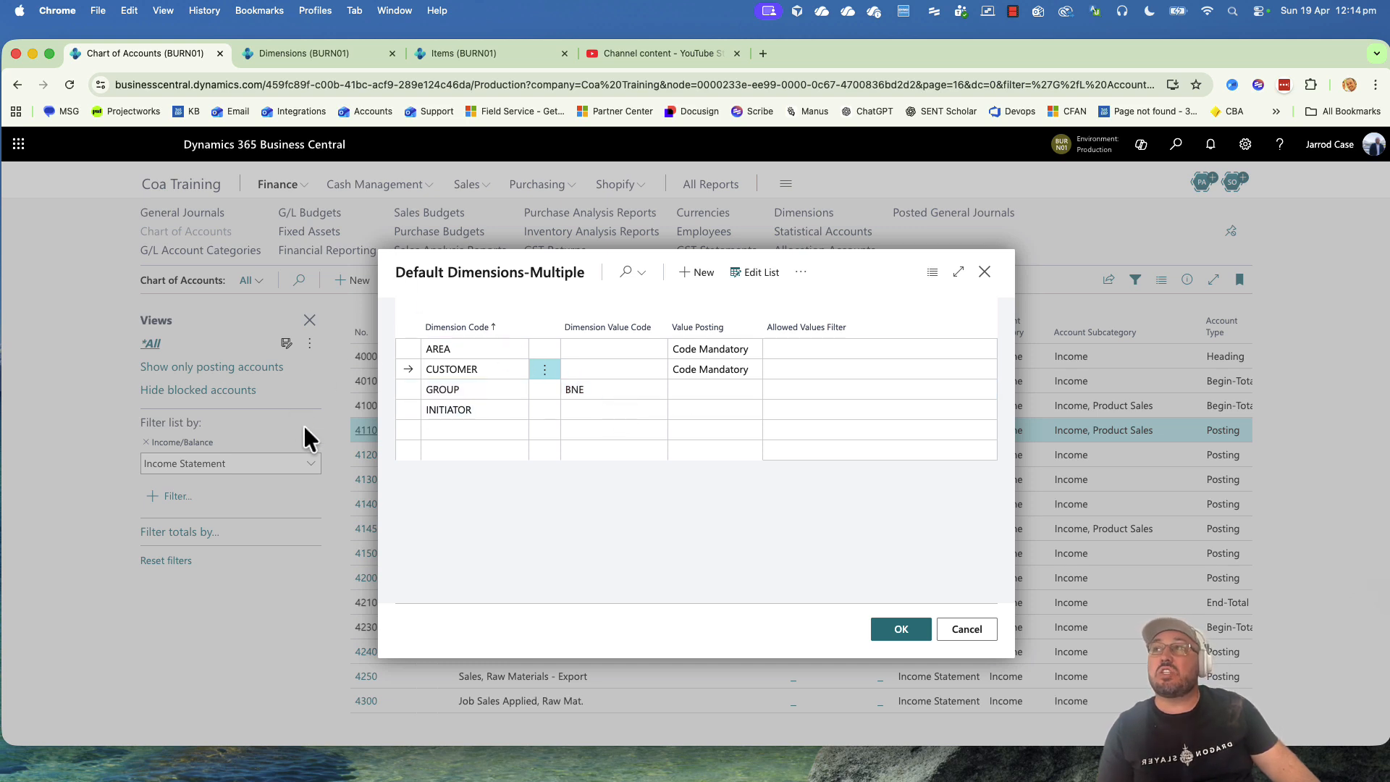
Add a default dimension line with the dimension code PROD and value posting Code Mandatory.
click(454, 422)
scroll(571, 543, down, 3)
scroll(572, 544, down, 1)
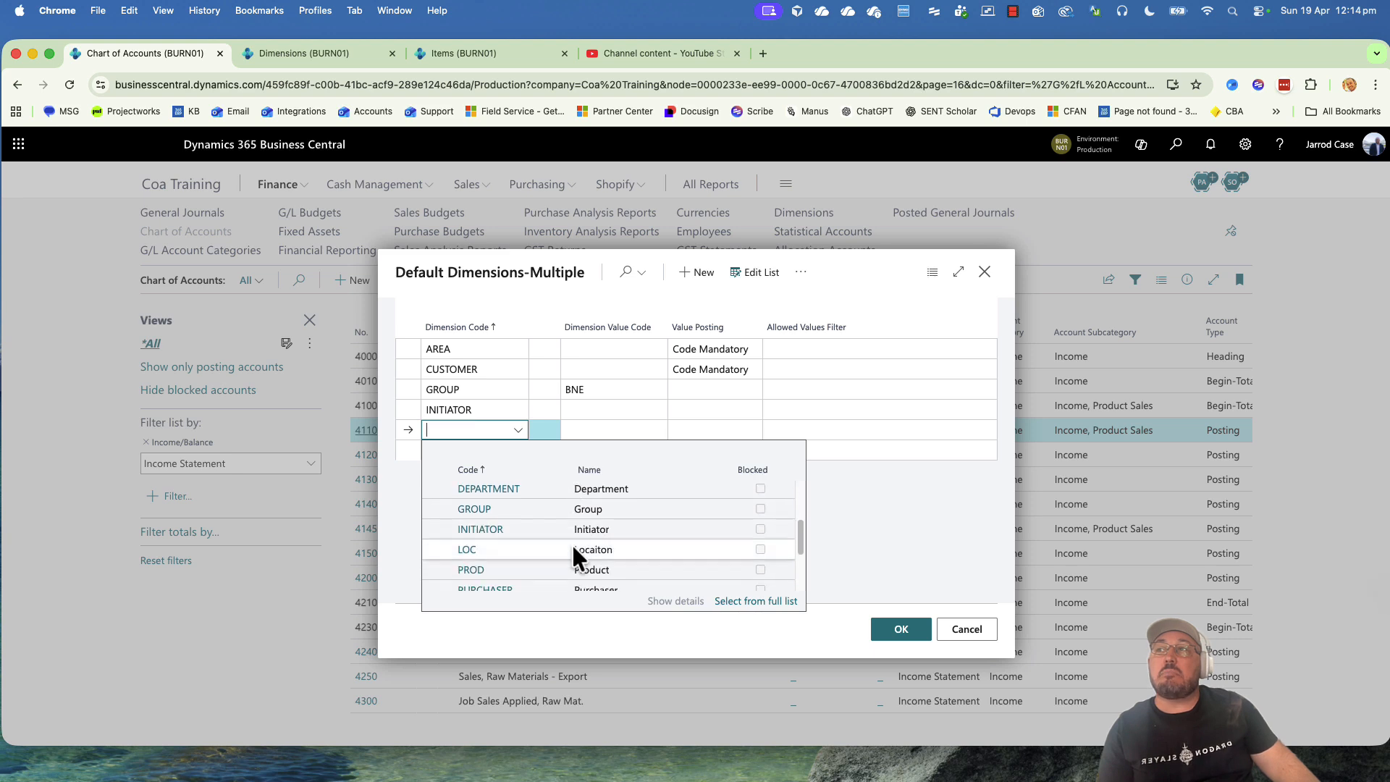
scroll(536, 550, down, 1)
click(529, 539)
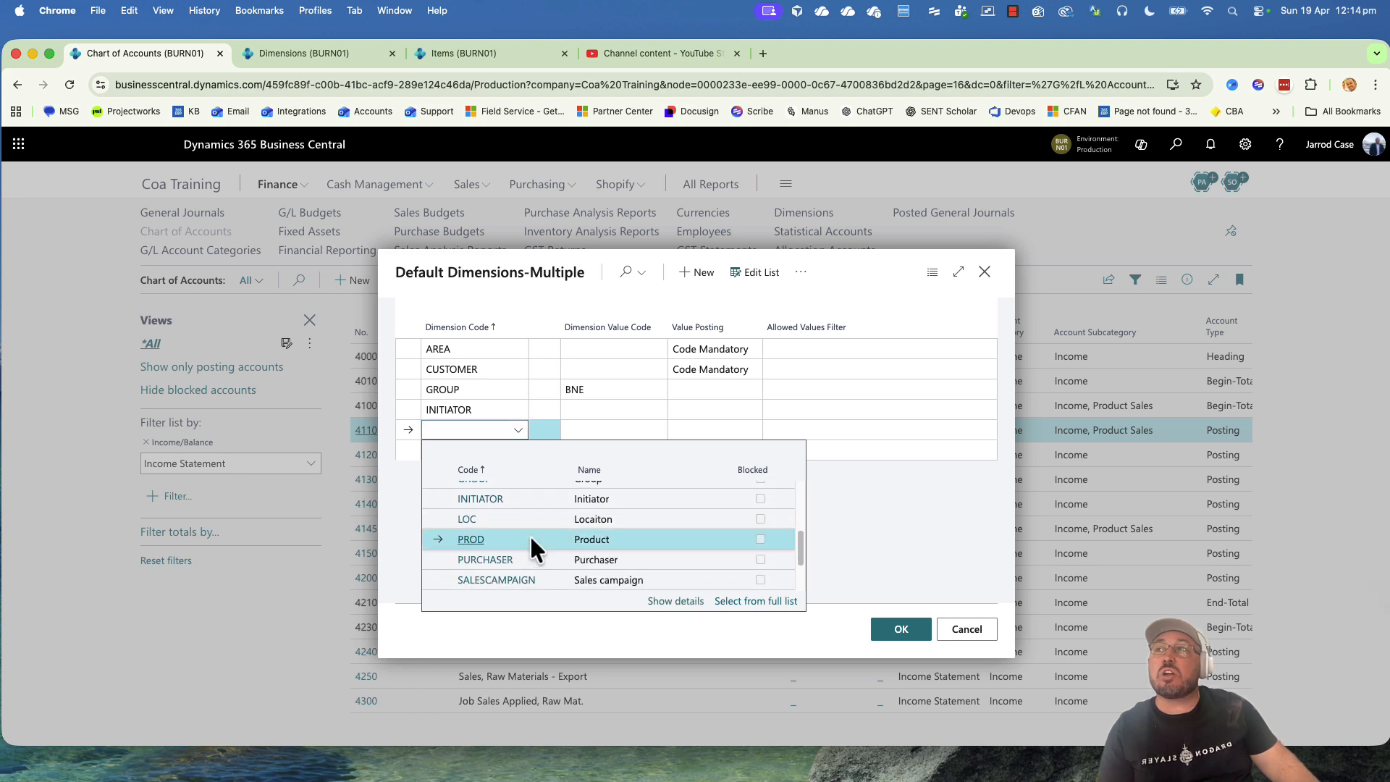
click(692, 432)
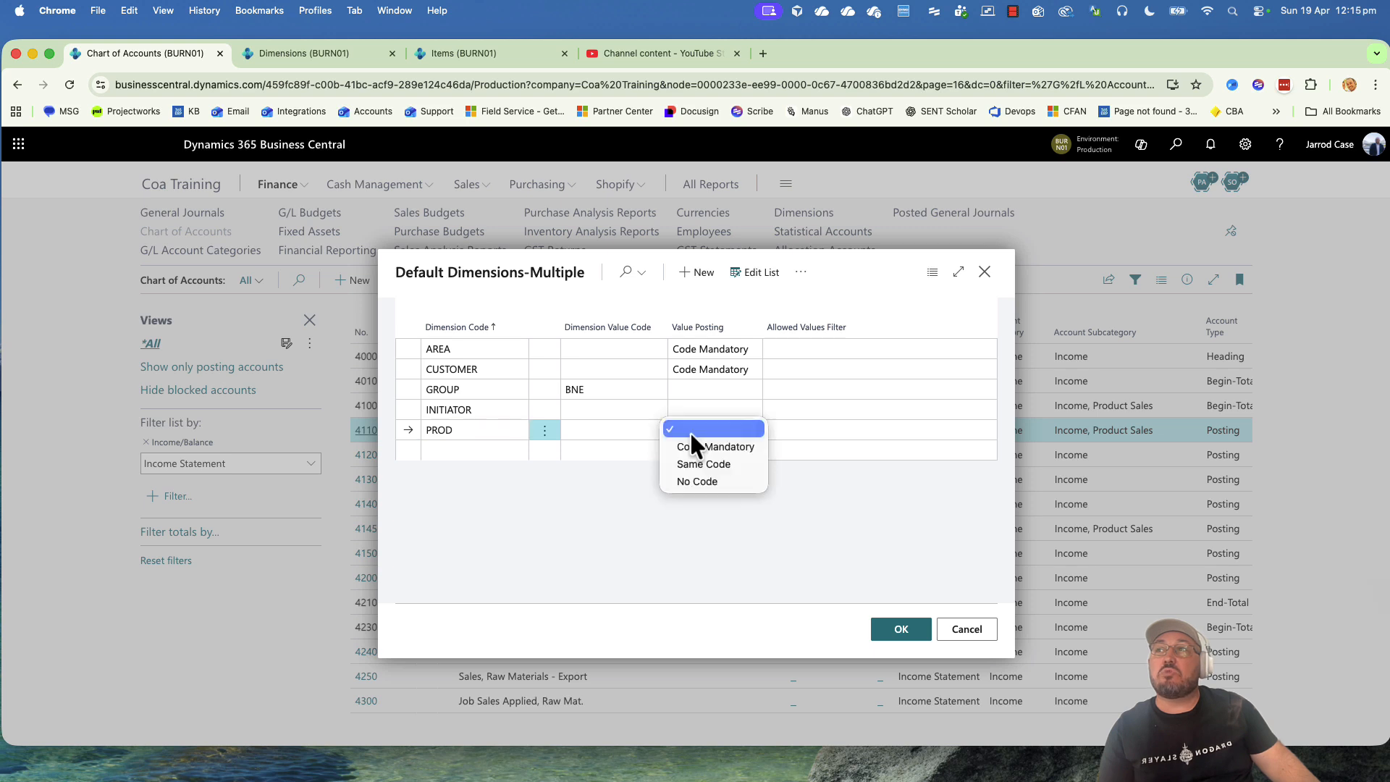
click(704, 449)
Set the value posting of the INITIATOR line to Code Mandatory.
click(680, 407)
click(698, 409)
click(698, 432)
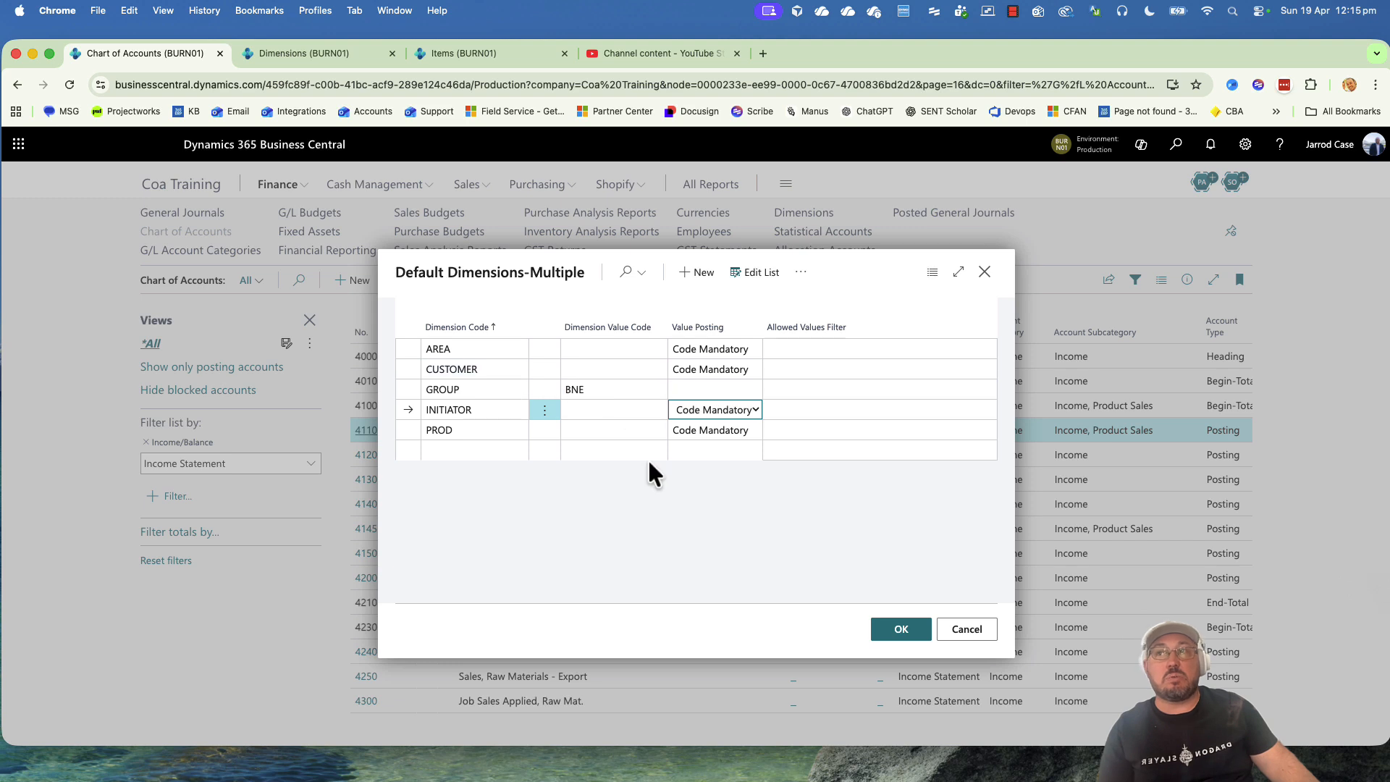
Add a LOC default dimension line with value posting Code Mandatory, and accept the account's default dimensions.
scroll(582, 560, down, 5)
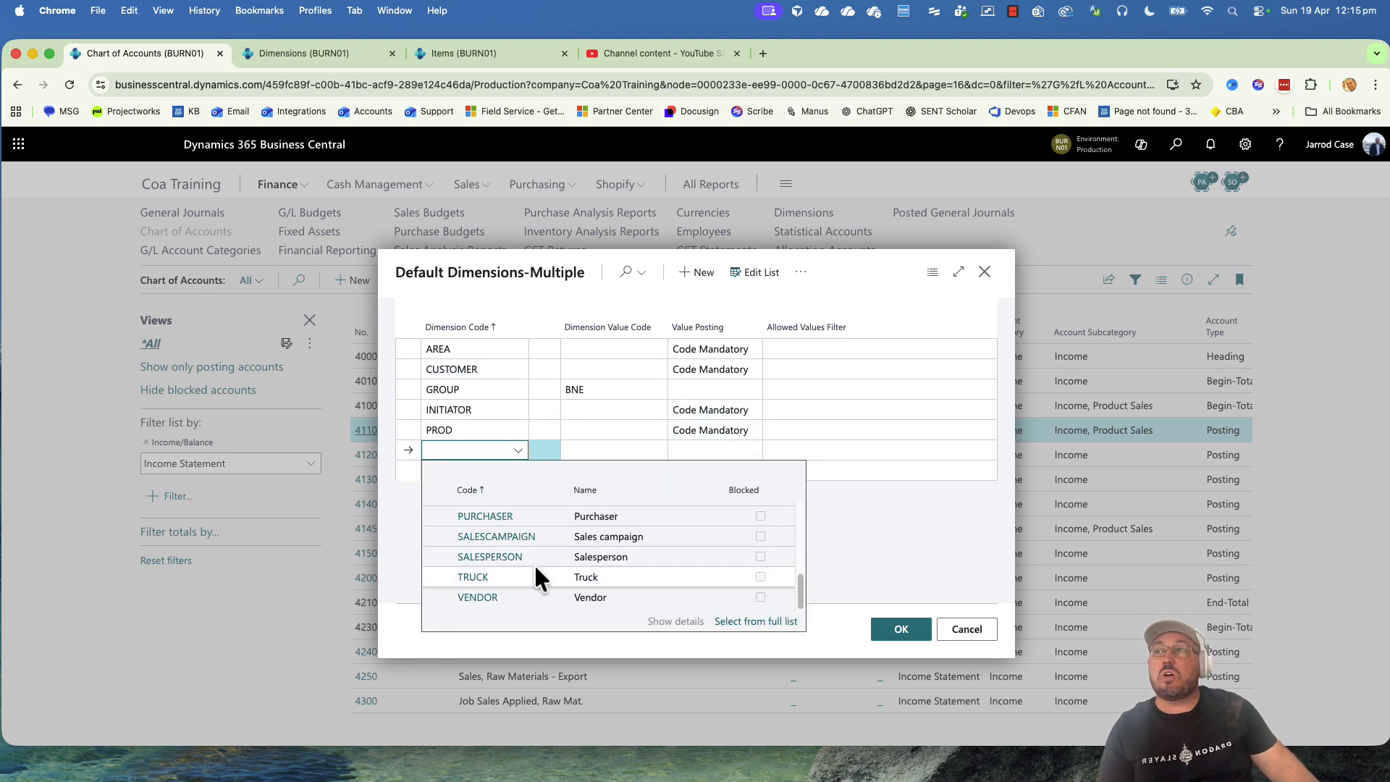
scroll(533, 561, up, 3)
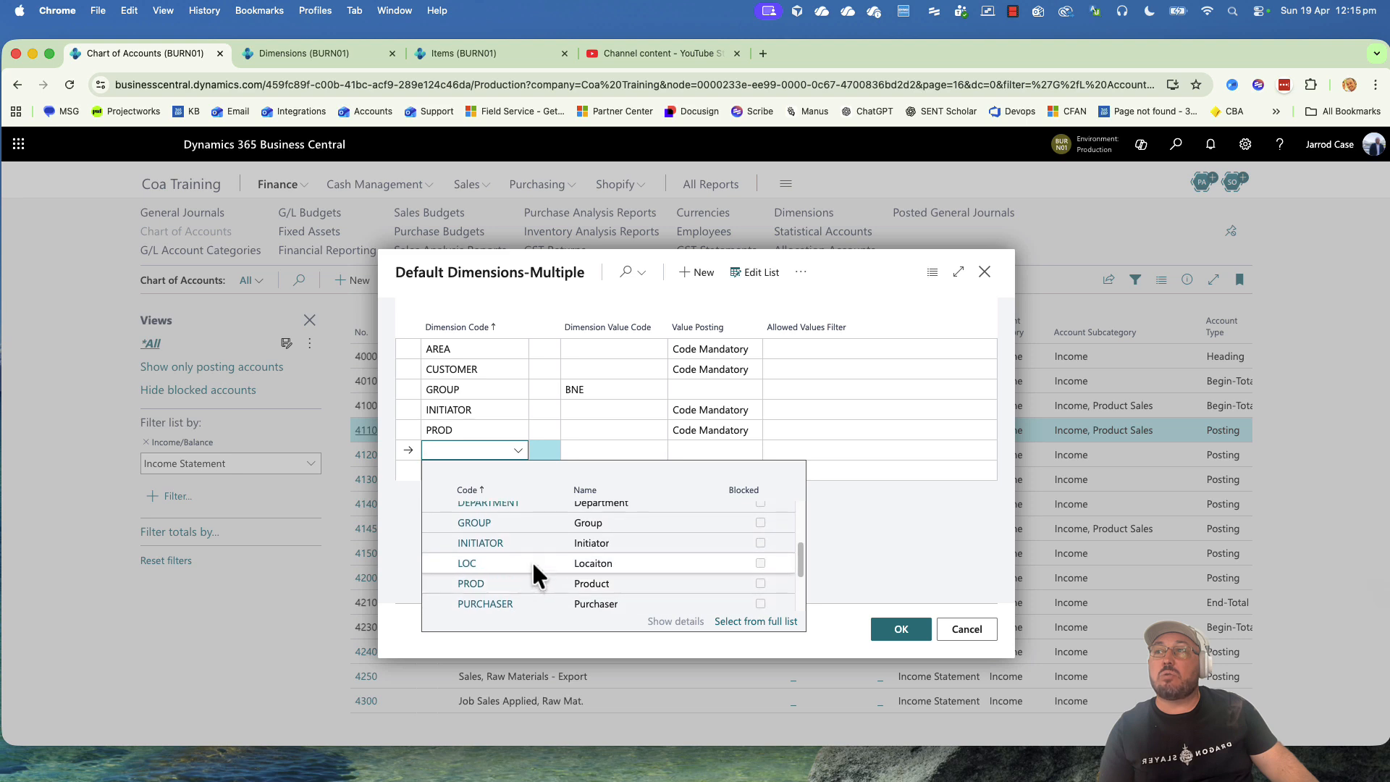
click(528, 557)
click(731, 448)
click(723, 467)
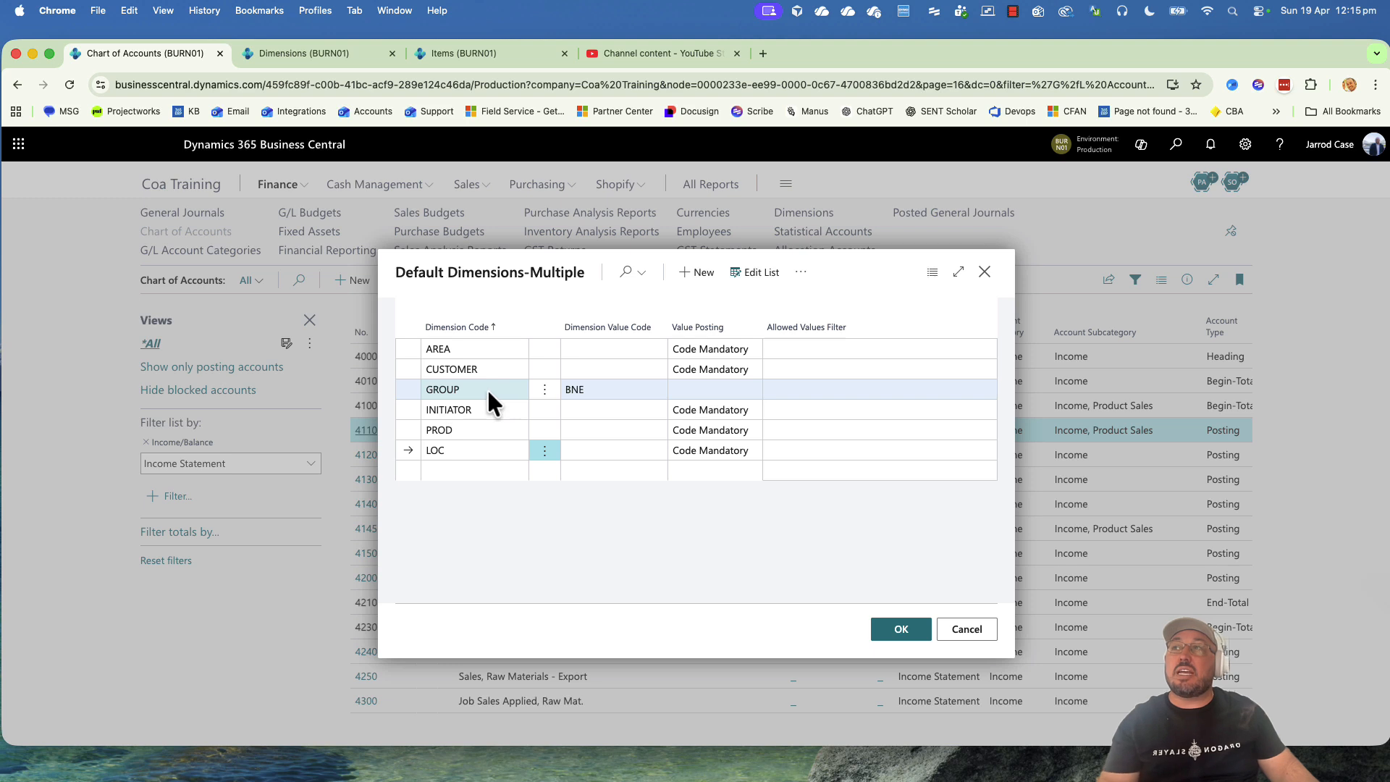
click(579, 389)
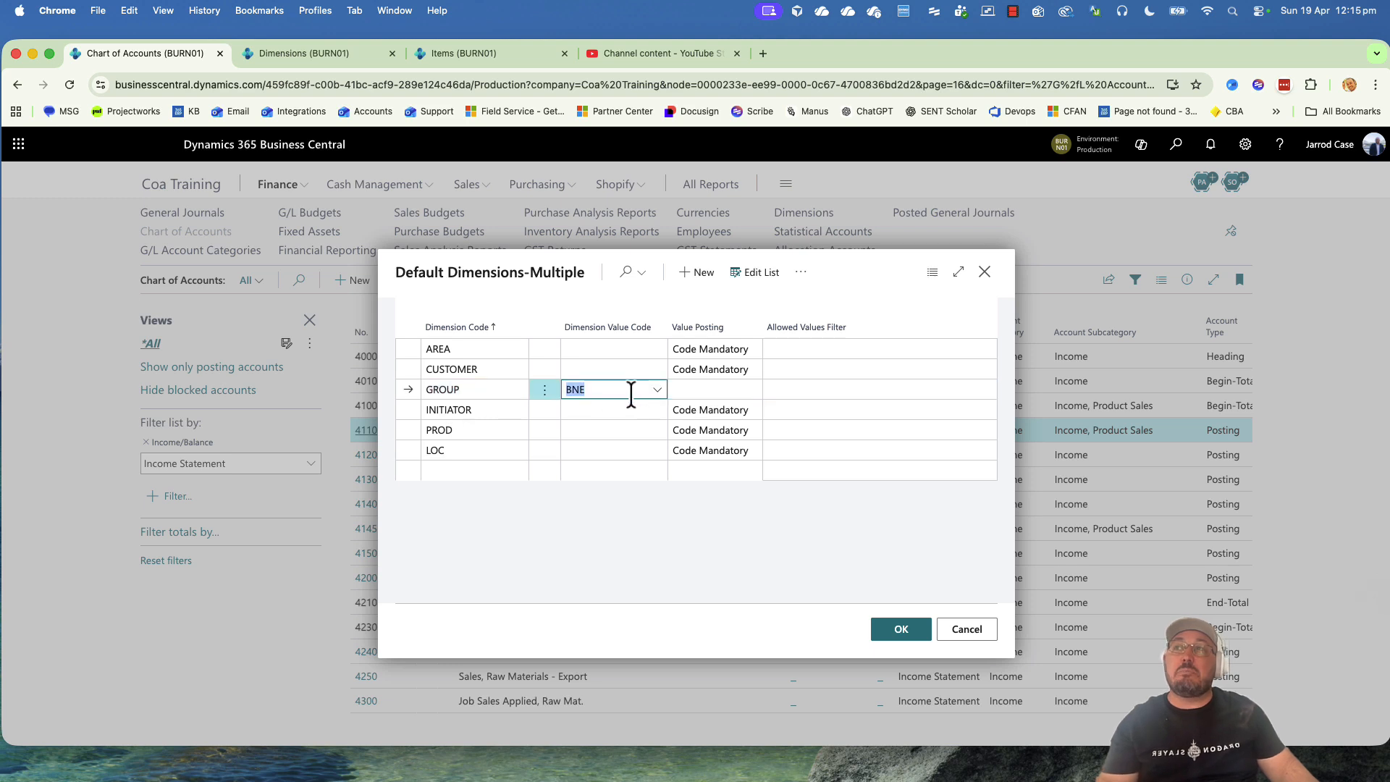
click(883, 635)
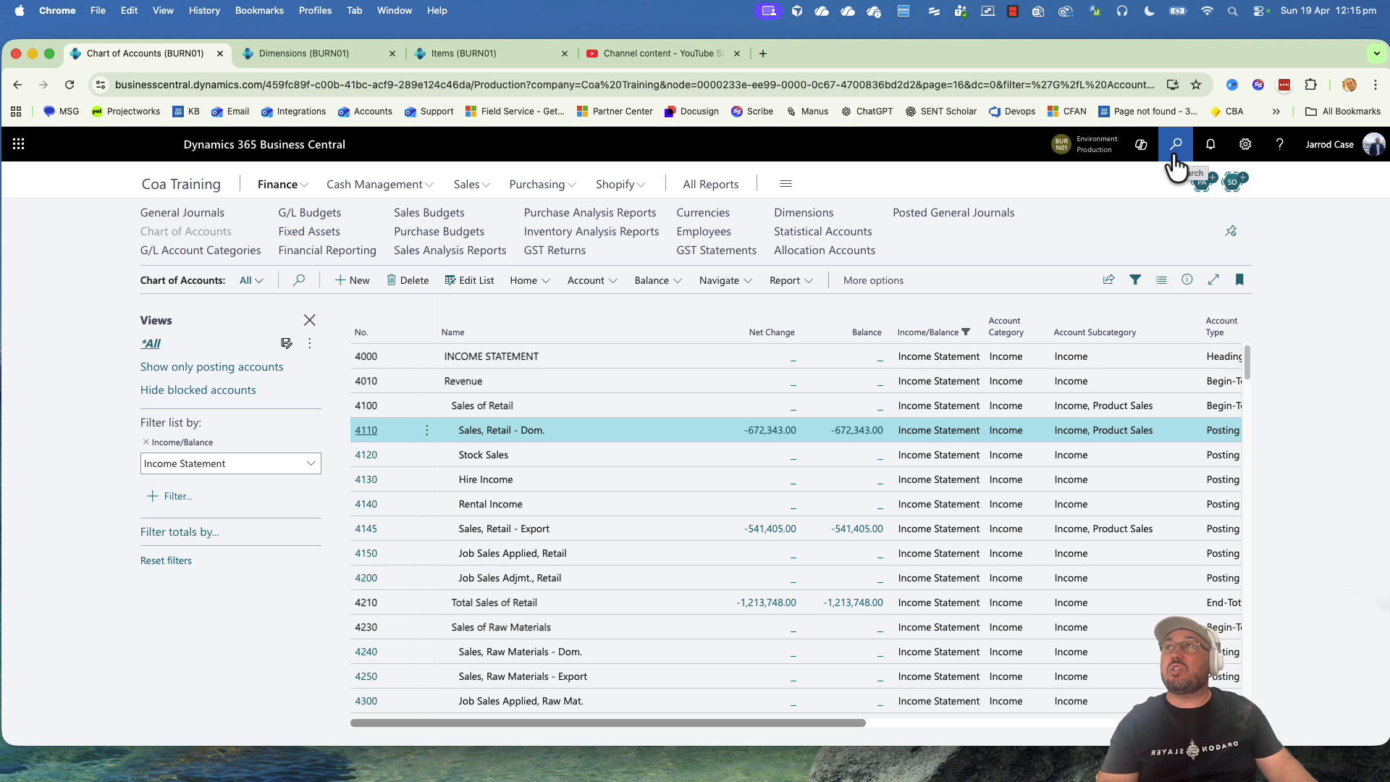
Review the dimension values of the TRUCK dimension, and return to the home page.
click(323, 55)
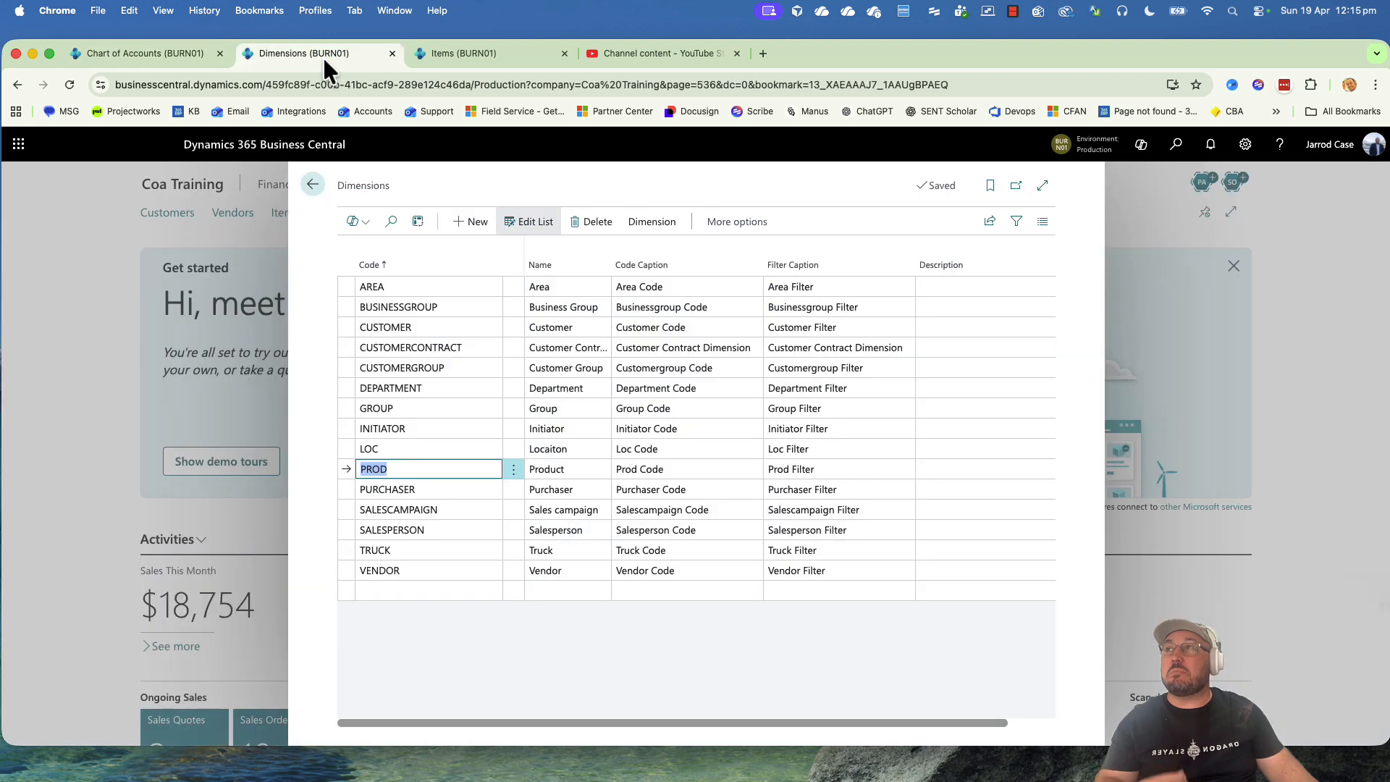
click(434, 559)
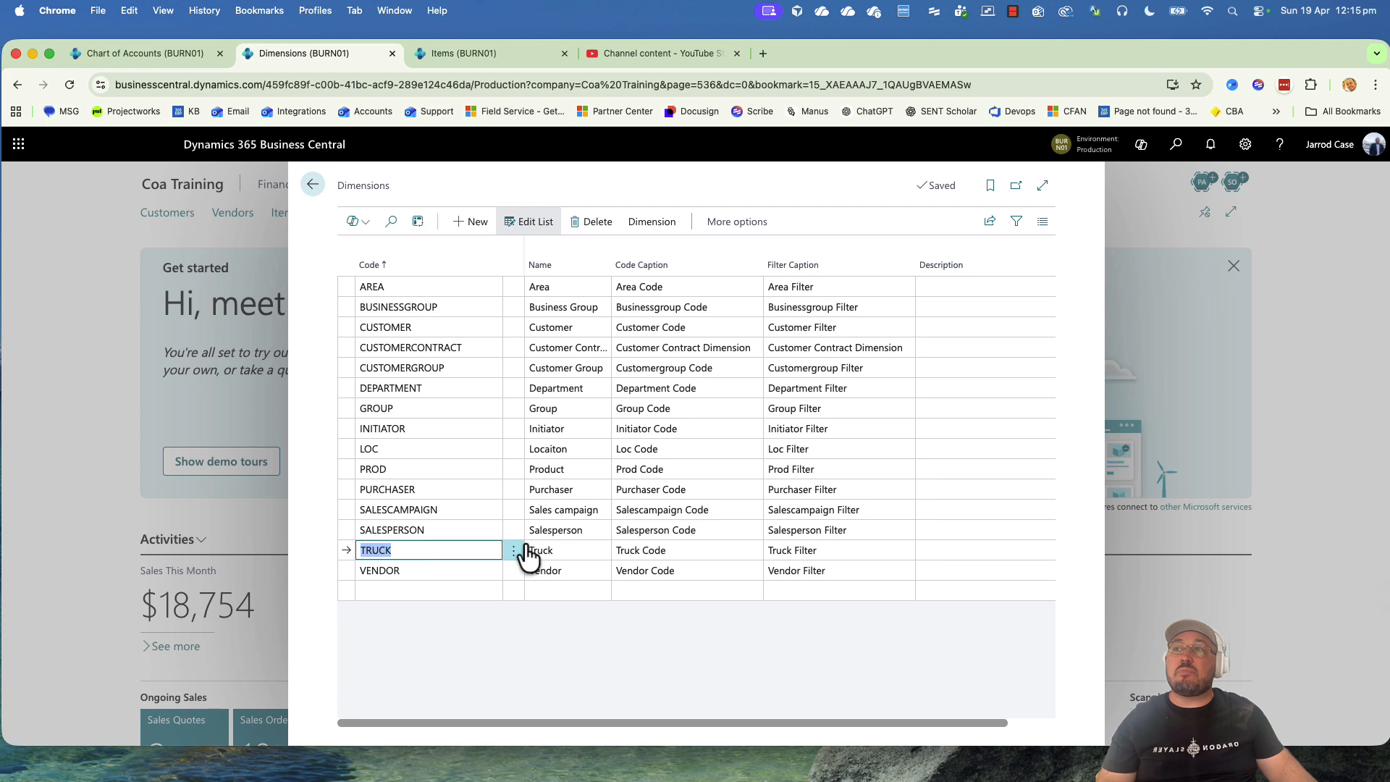
click(657, 225)
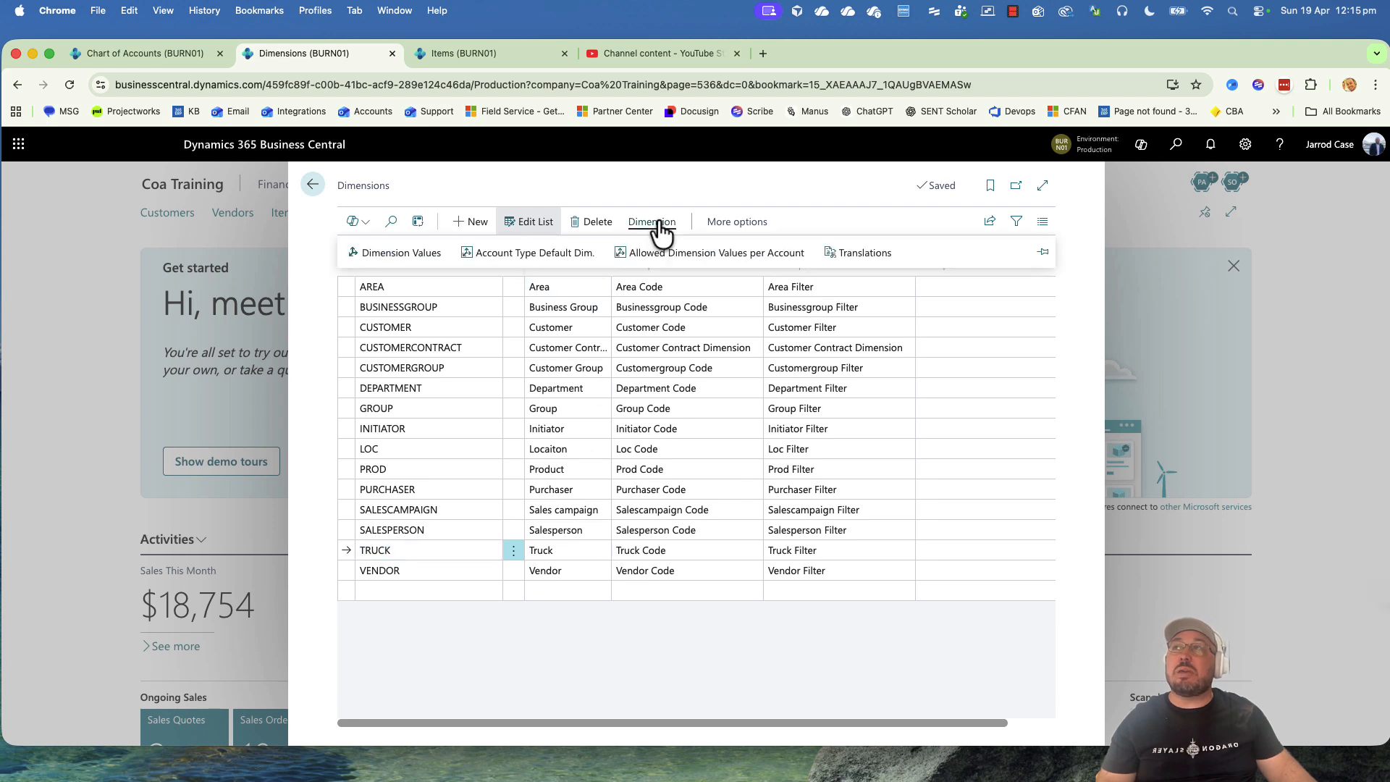
click(391, 257)
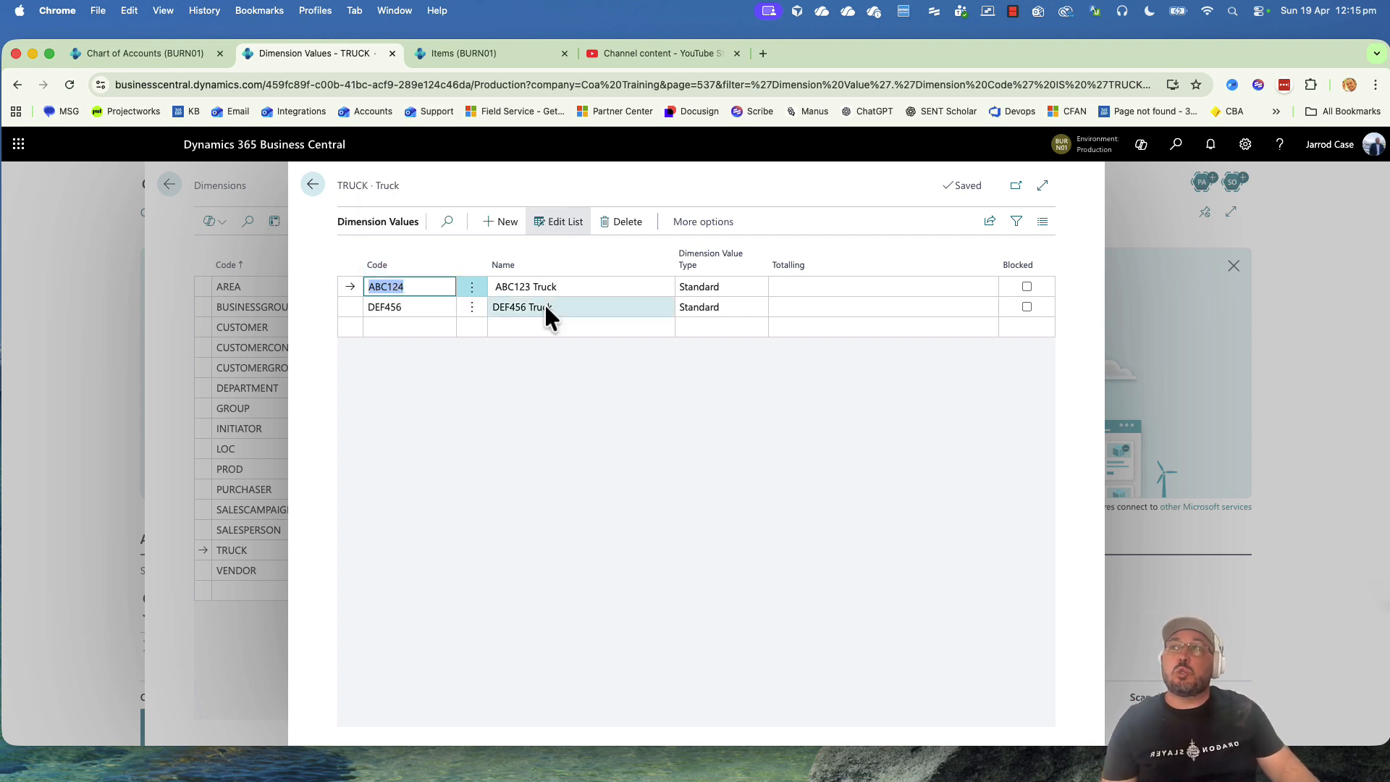
click(577, 410)
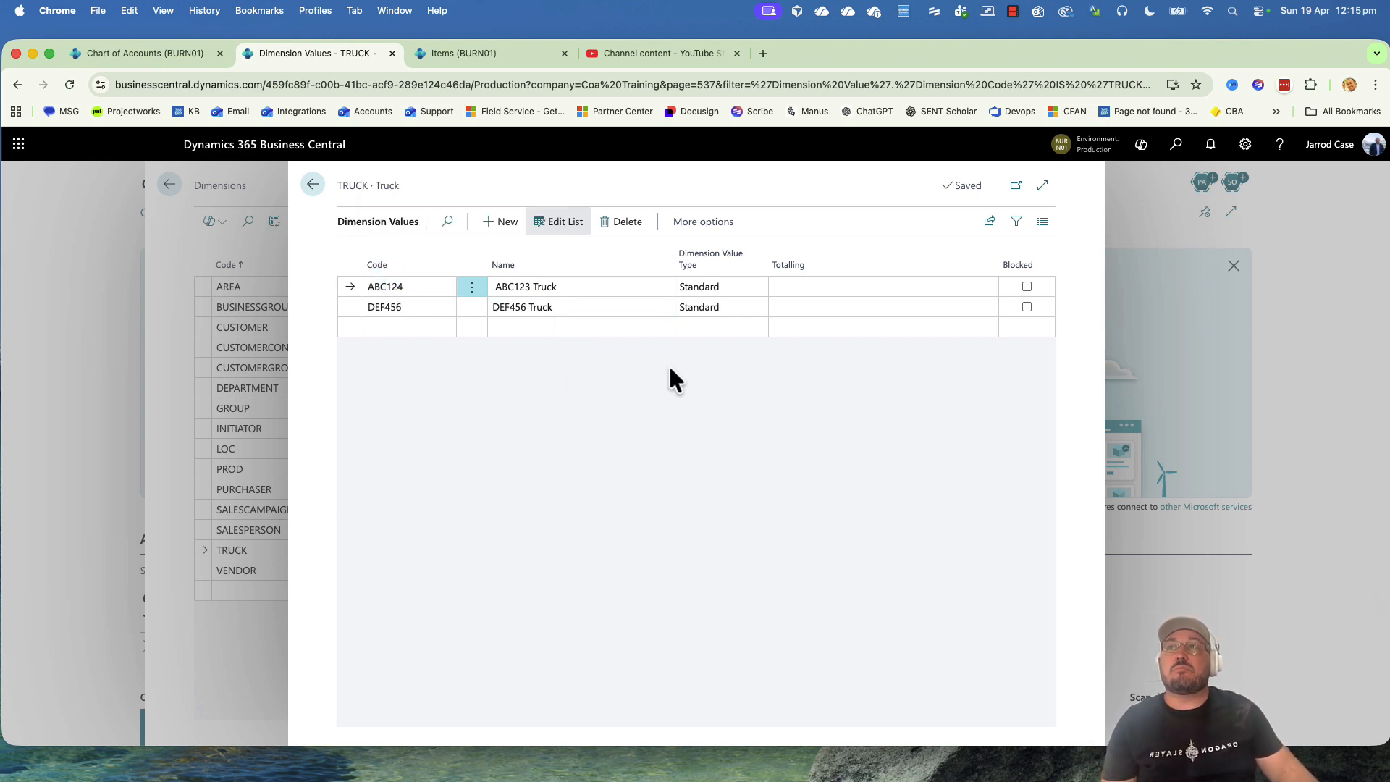
click(316, 188)
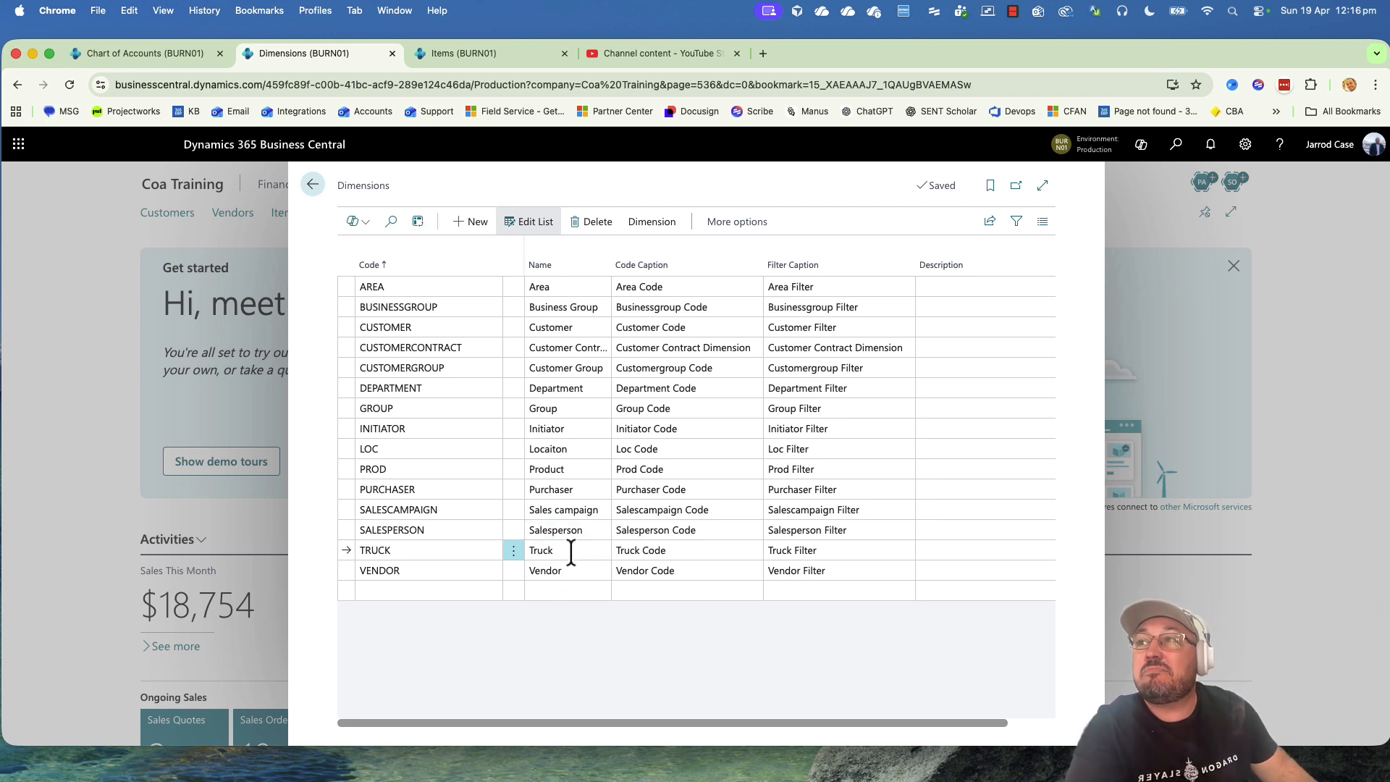
click(312, 187)
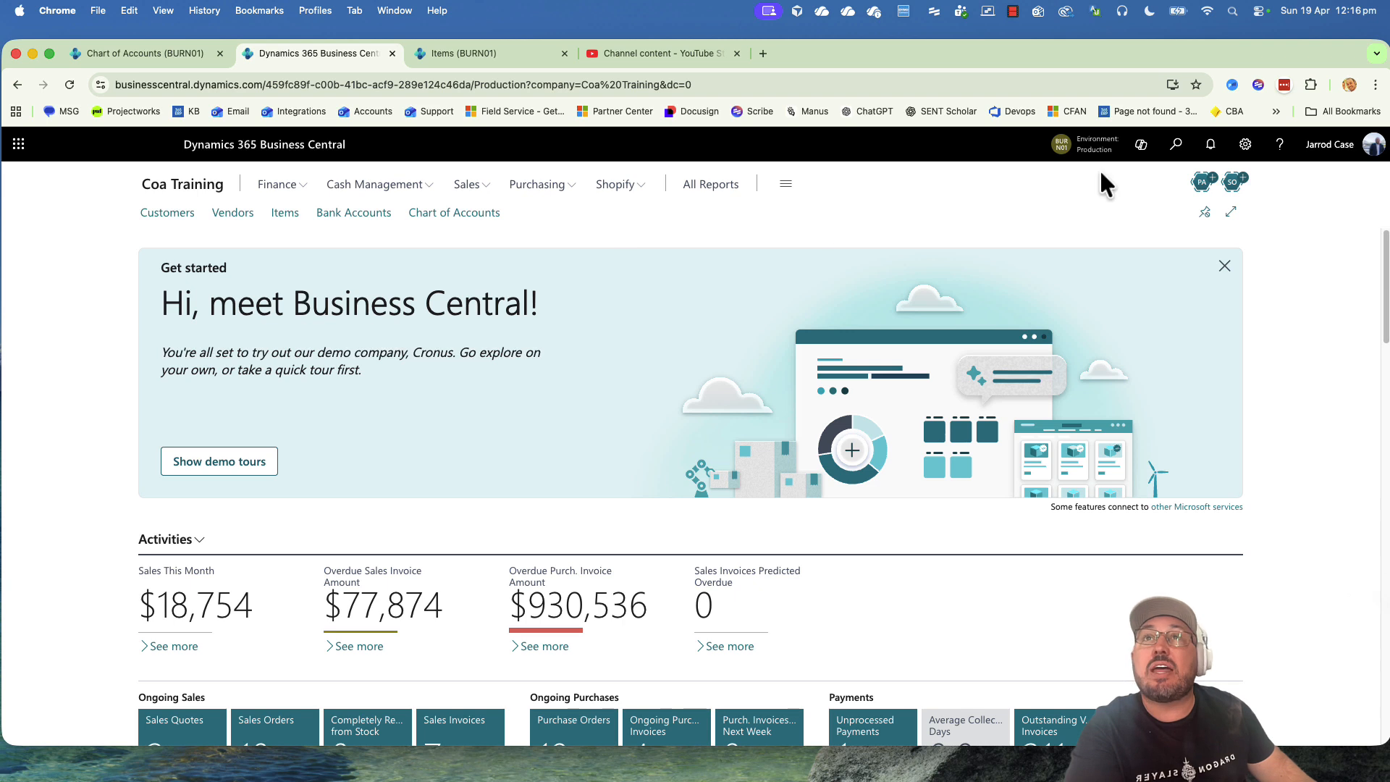
Find Salespeople/Purchasers by searching for "purchaser", and check the default dimensions of salesperson JC.
click(1174, 145)
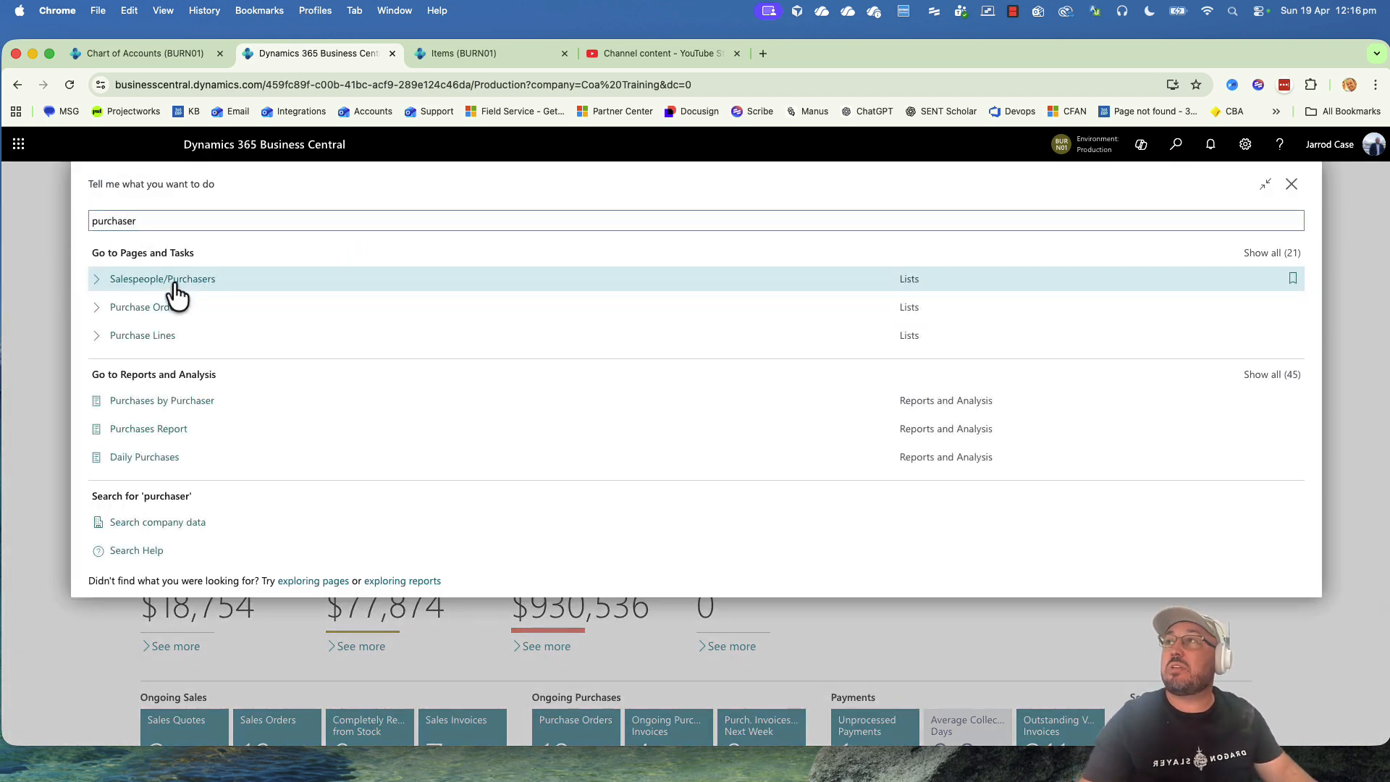
click(170, 286)
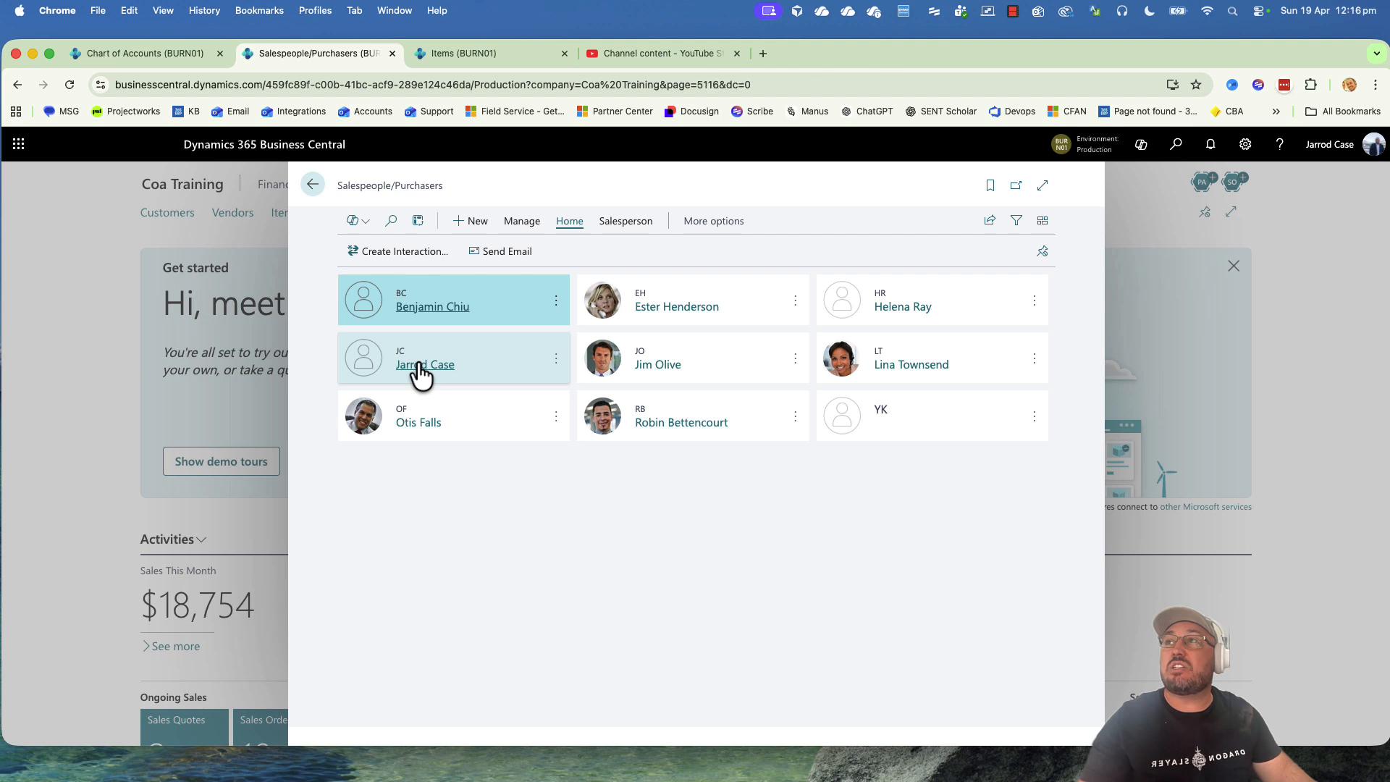
click(421, 367)
click(345, 265)
click(352, 289)
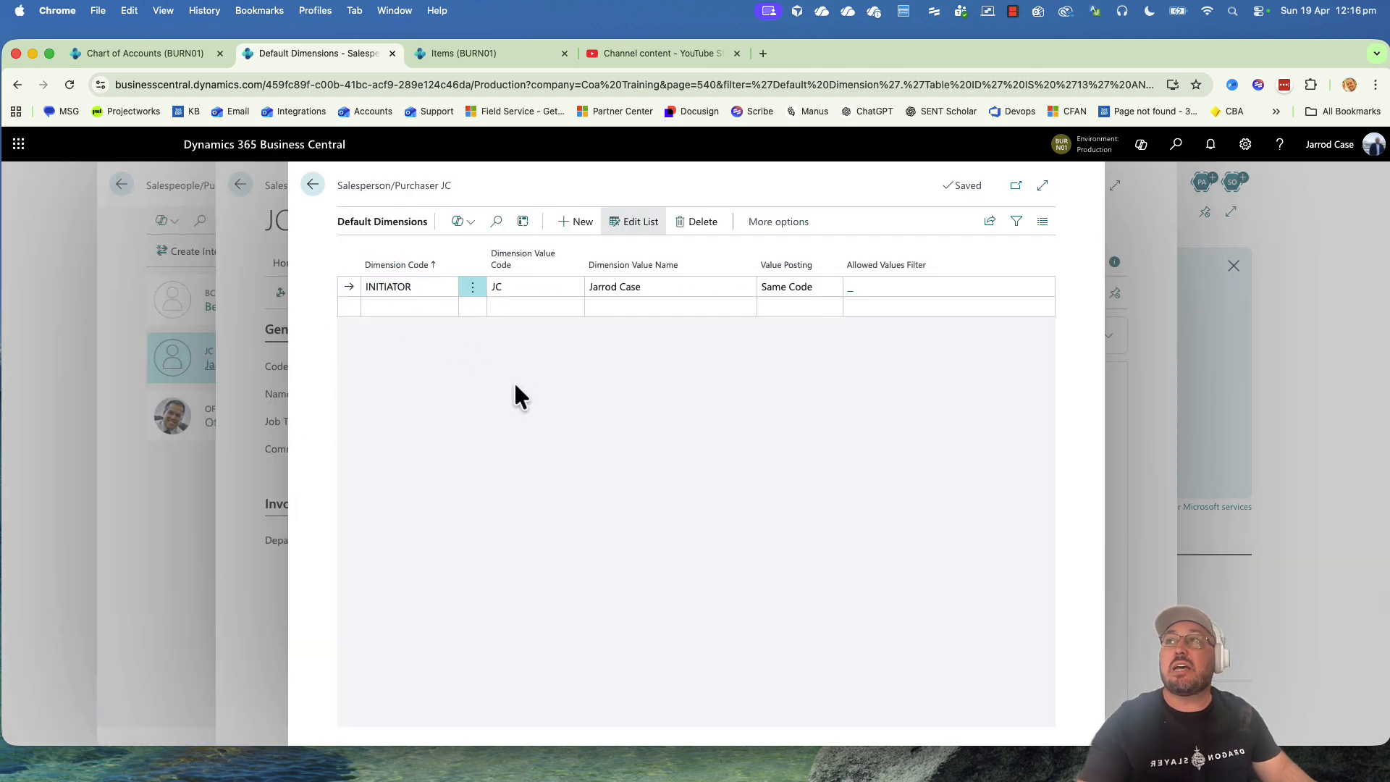
key(Escape)
key(Escape)
Find the Locations list by searching for "loca", check the MAIN location's default dimensions, and return to the home page.
click(1176, 147)
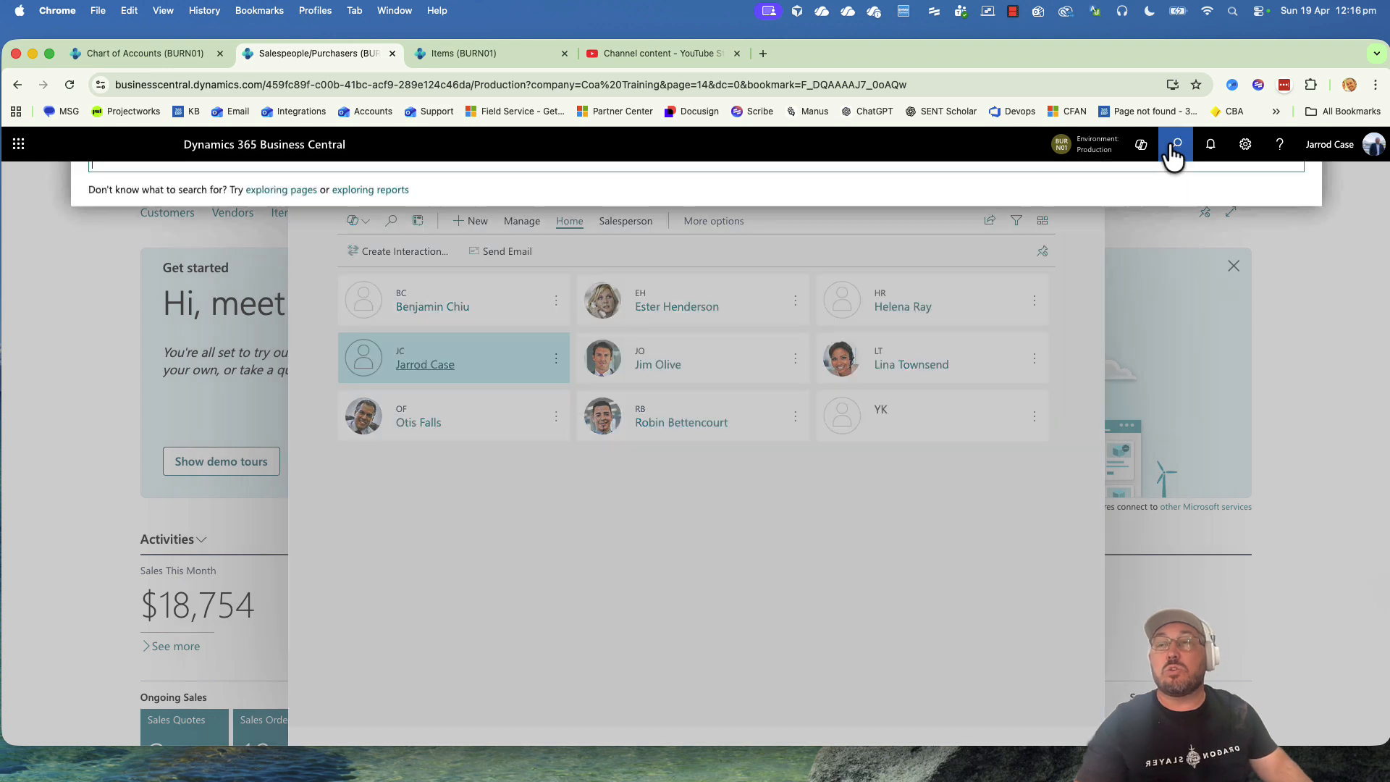
text(loca)
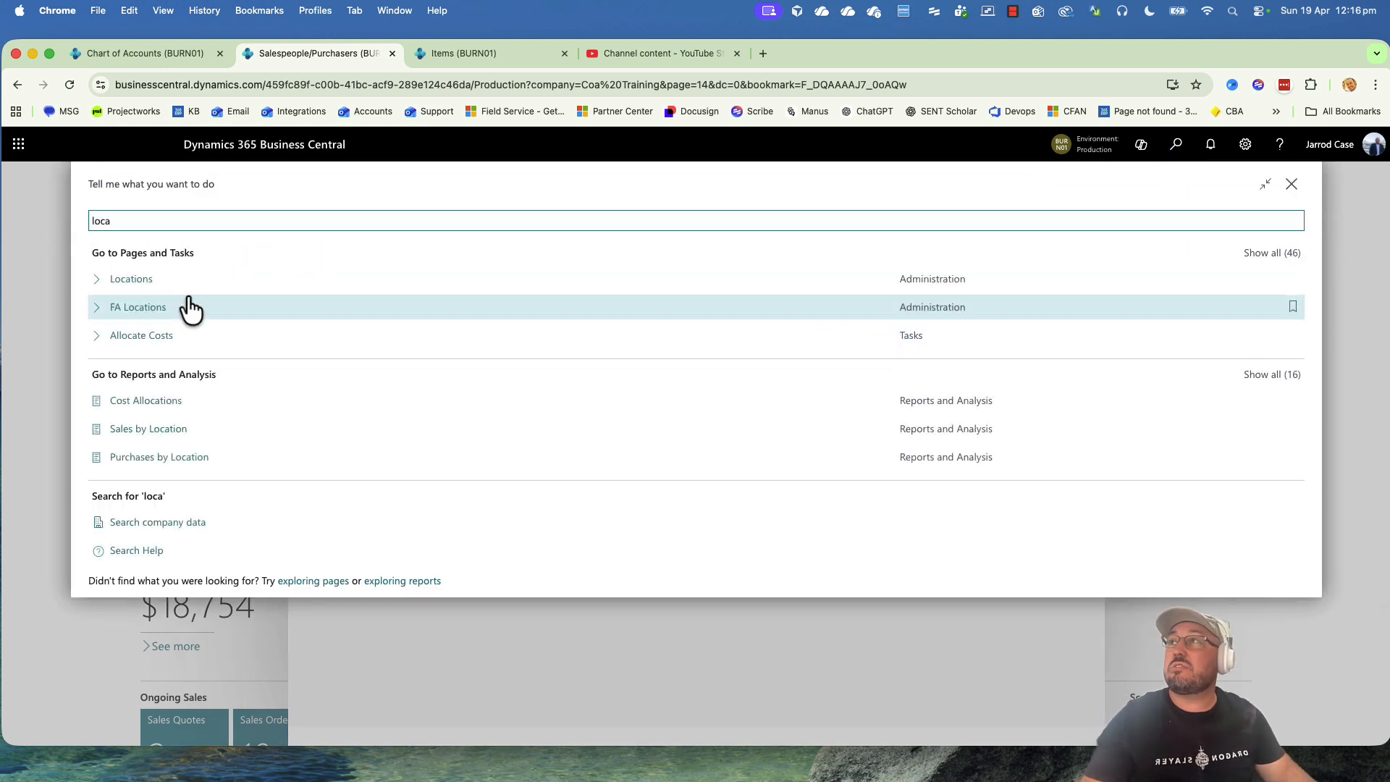
click(161, 278)
click(355, 345)
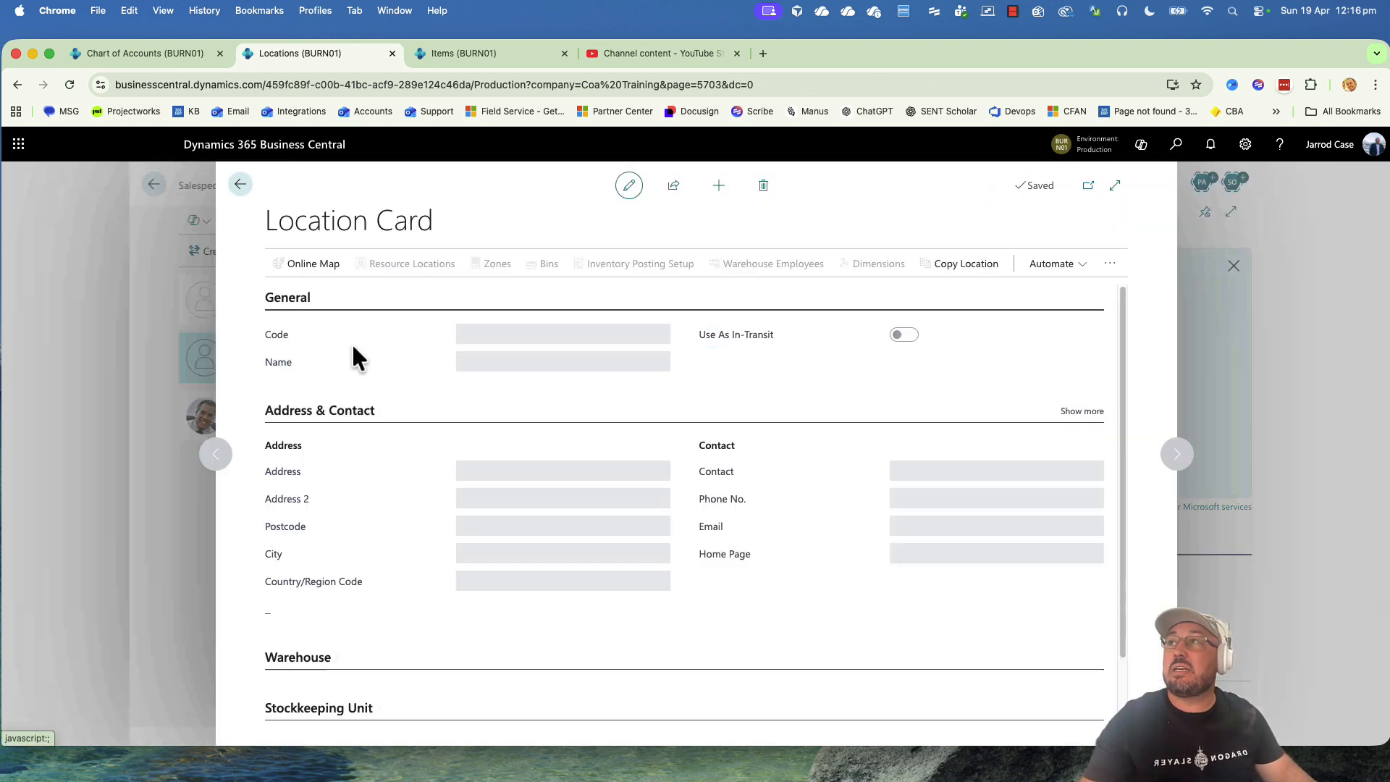
click(876, 265)
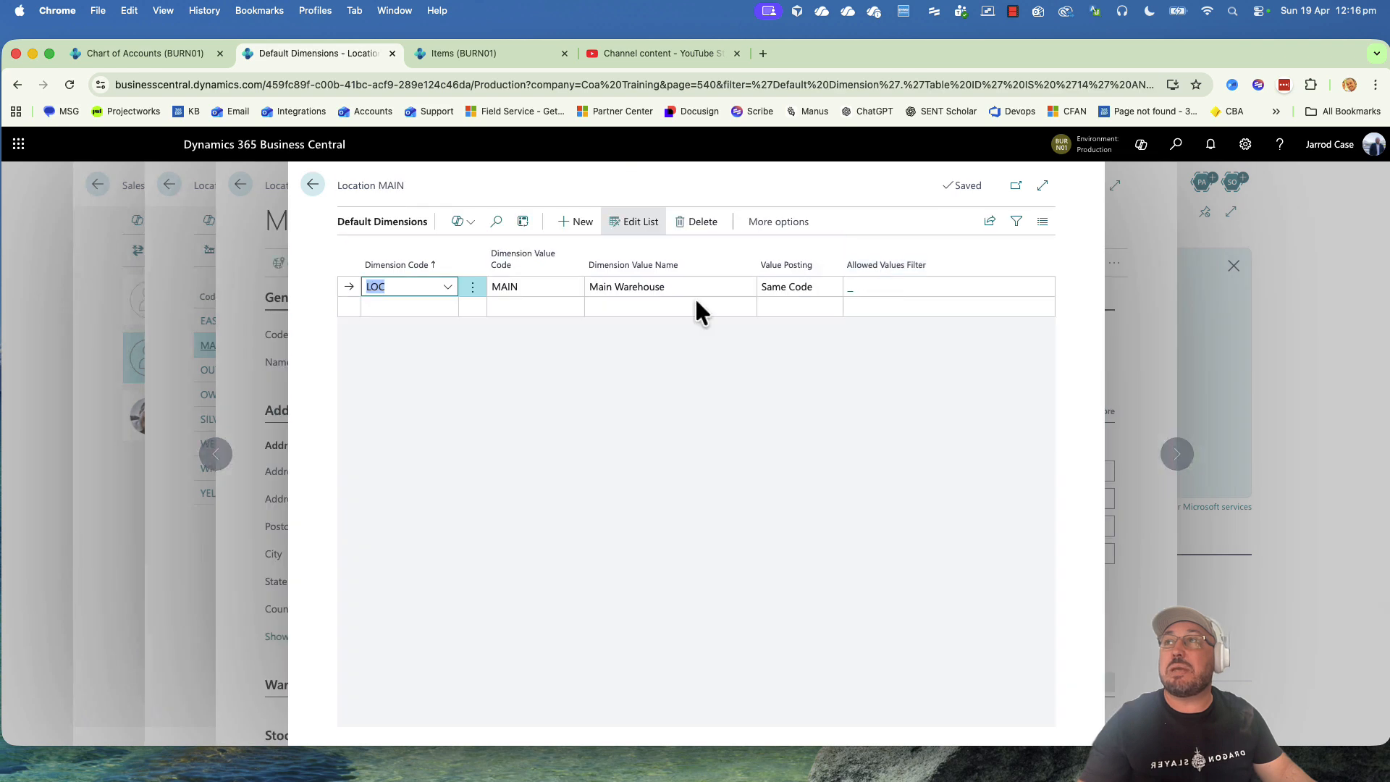
key(Escape)
key(Escape)
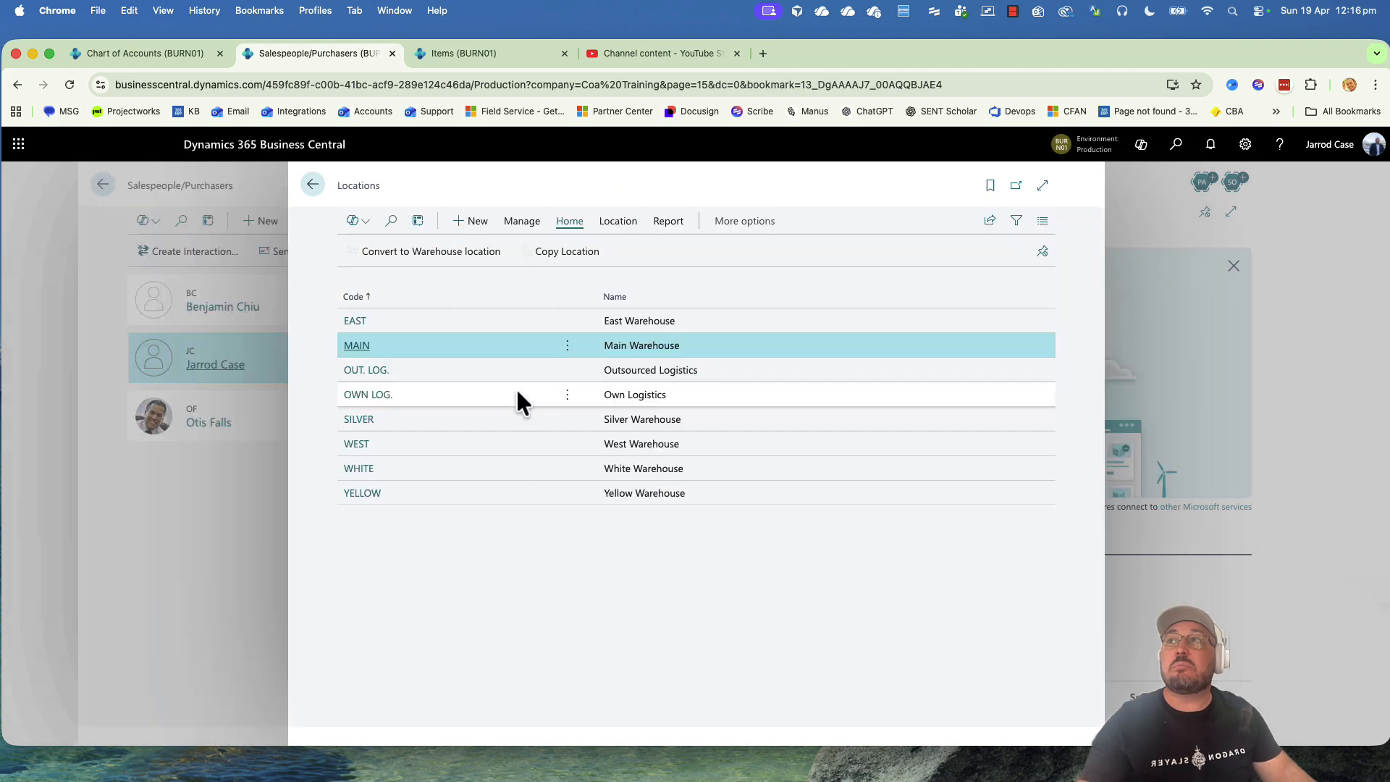
key(Escape)
key(Escape)
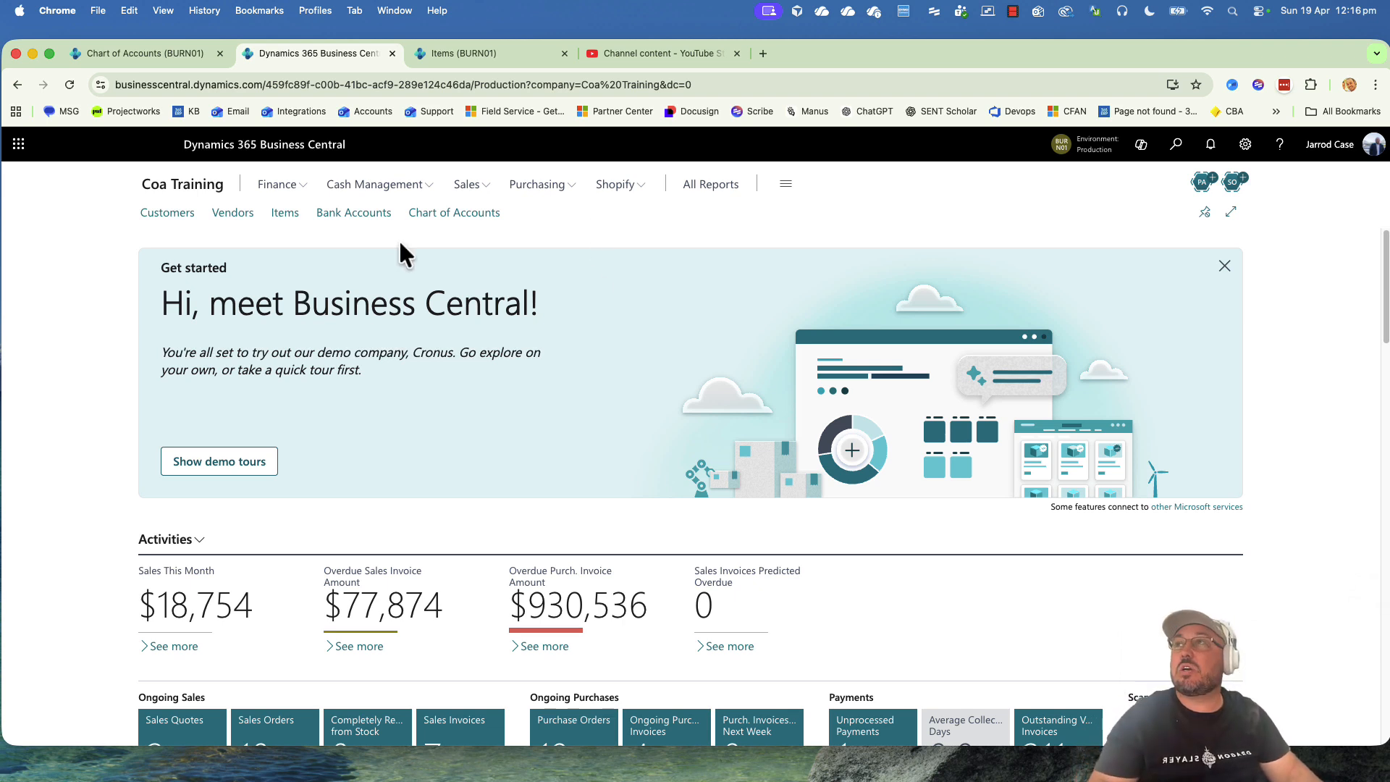
Create a new sales order for the customer Adatum Corporation.
click(467, 185)
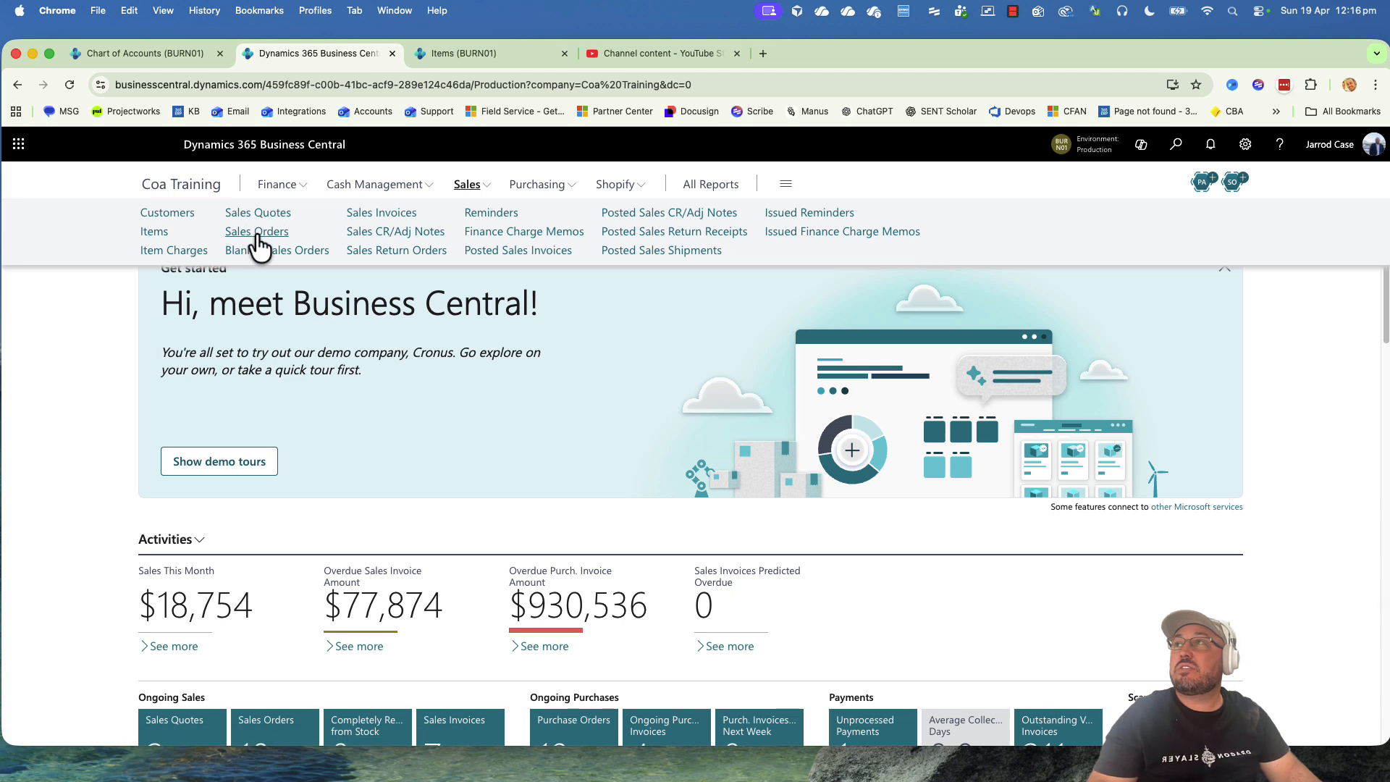
click(256, 231)
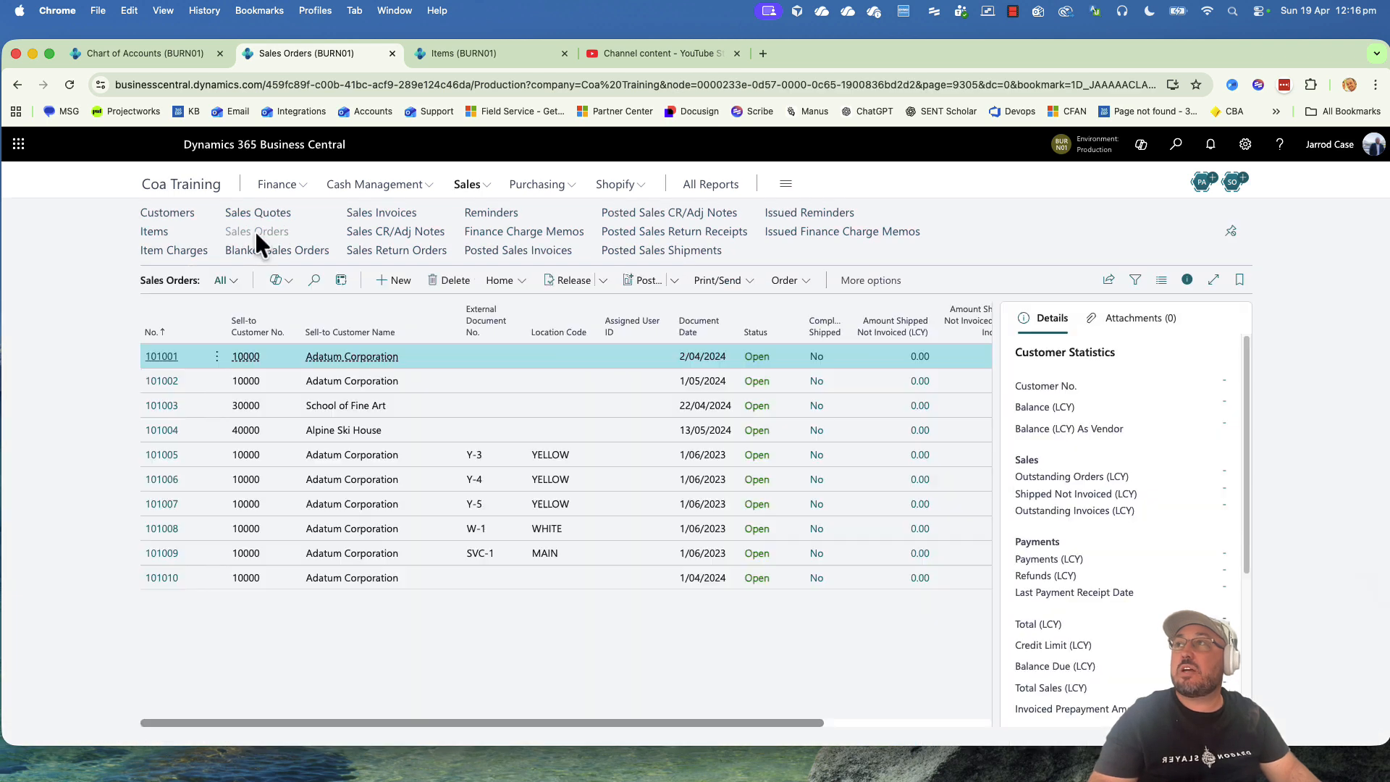
click(397, 281)
click(530, 362)
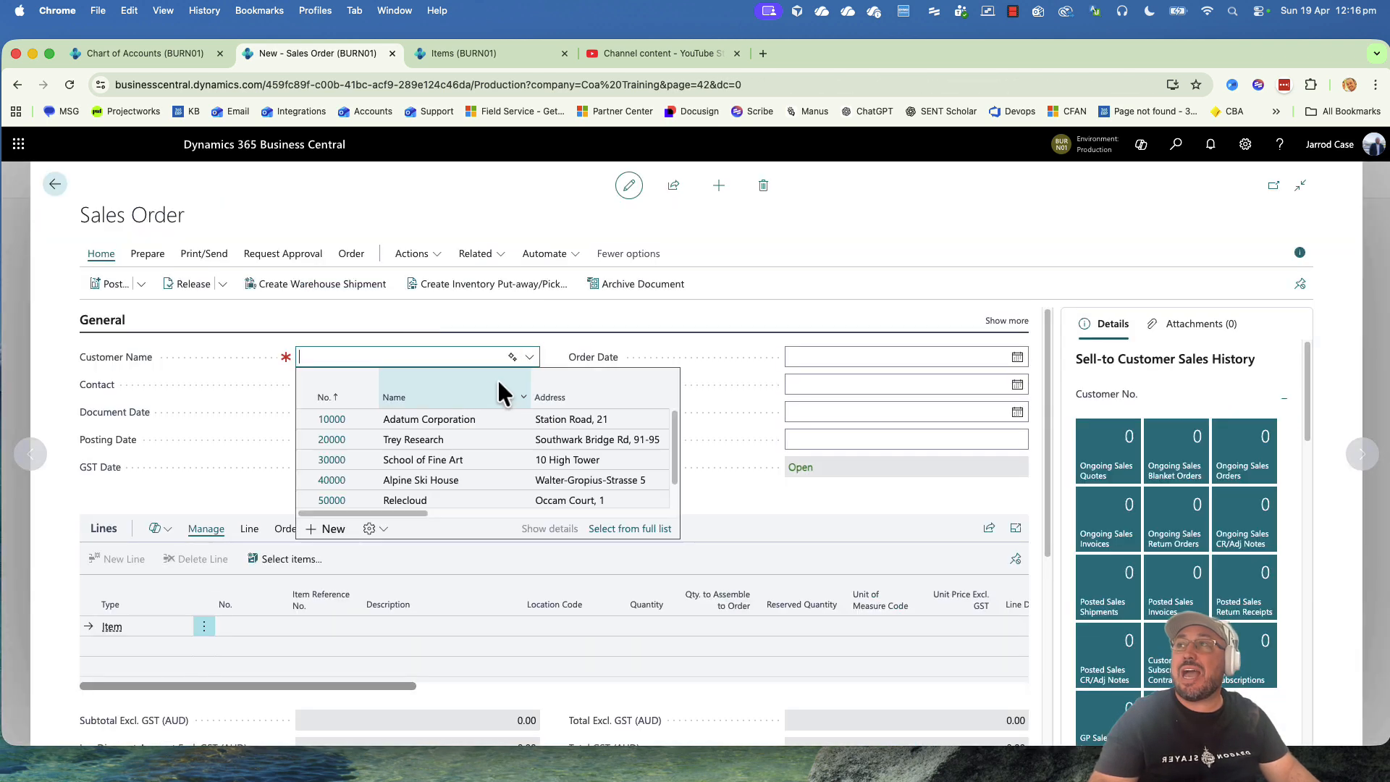
click(437, 414)
click(756, 486)
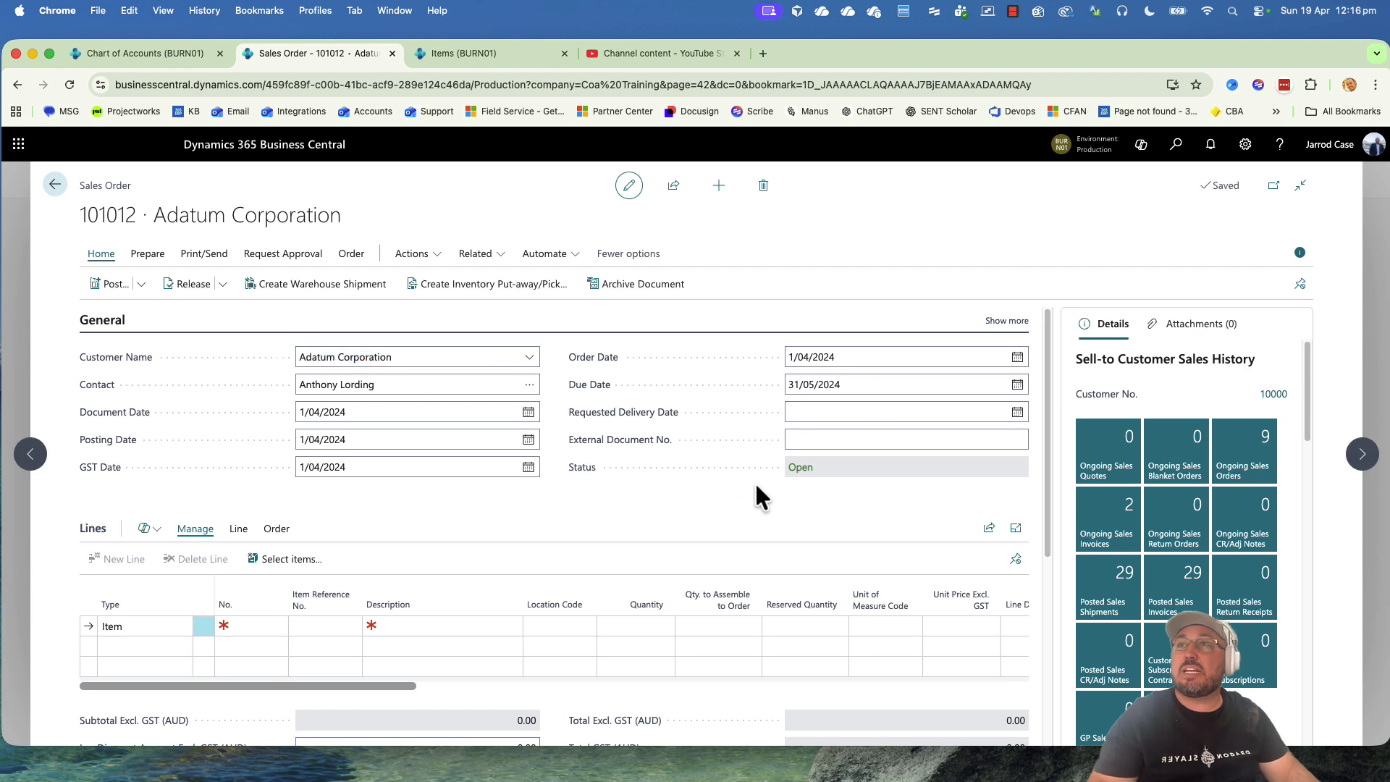
Change the sales order's salesperson code to JC and agree to update the document's dimensions.
click(1008, 324)
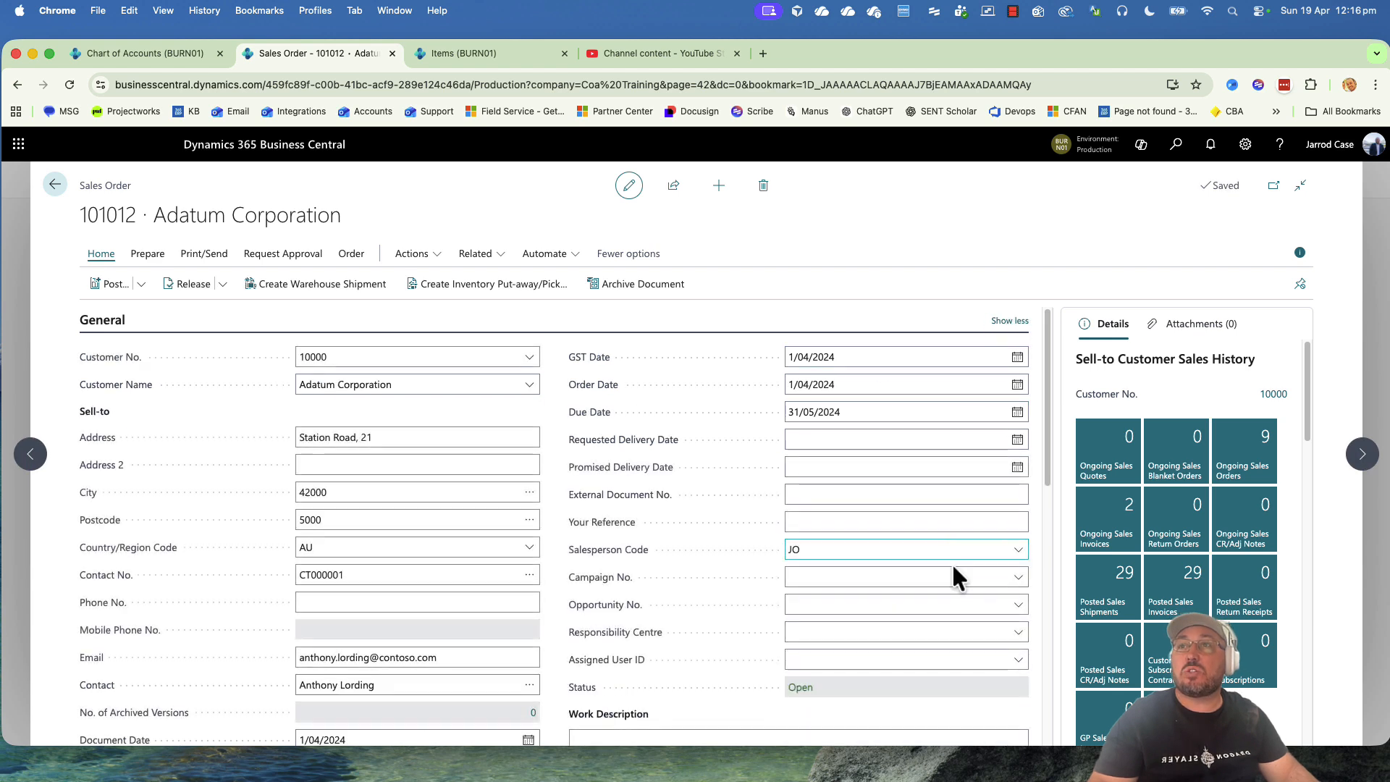
click(1018, 550)
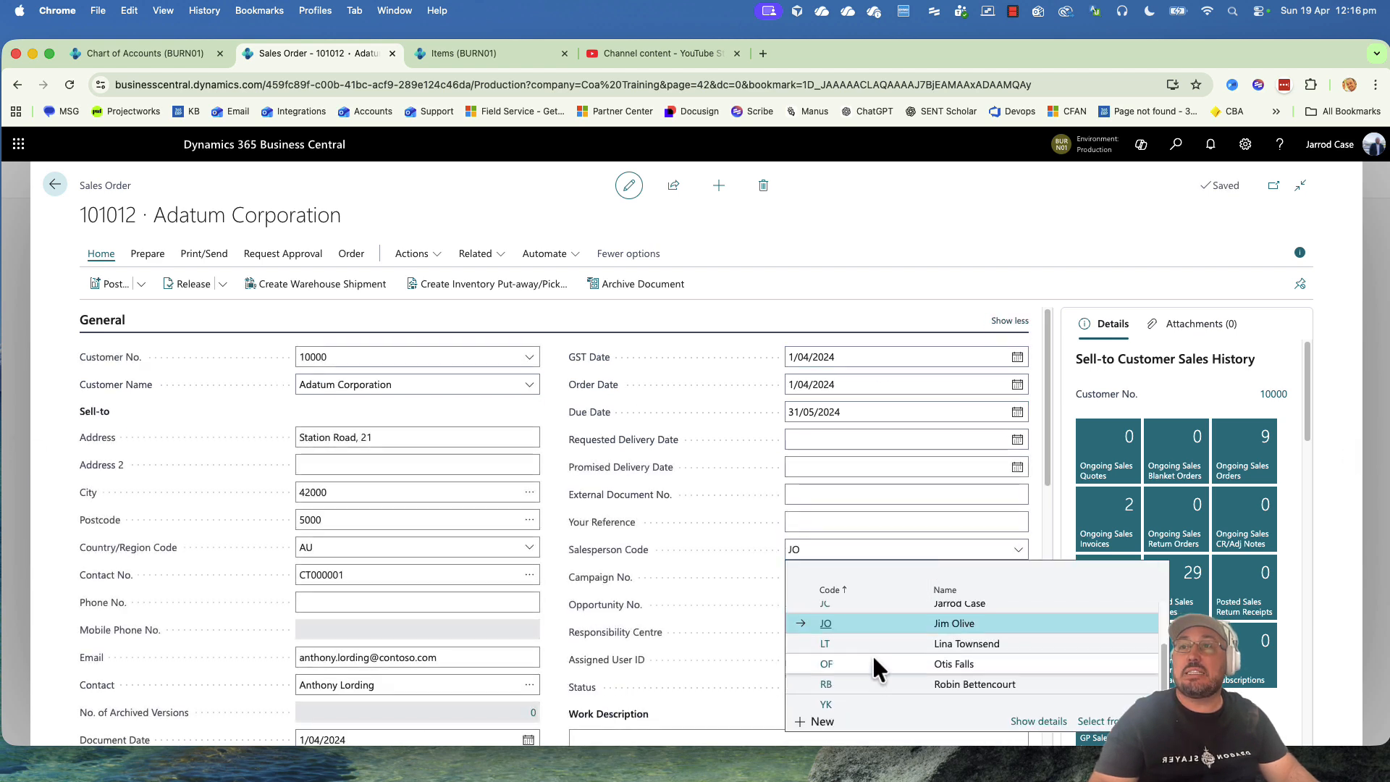
click(861, 654)
click(768, 489)
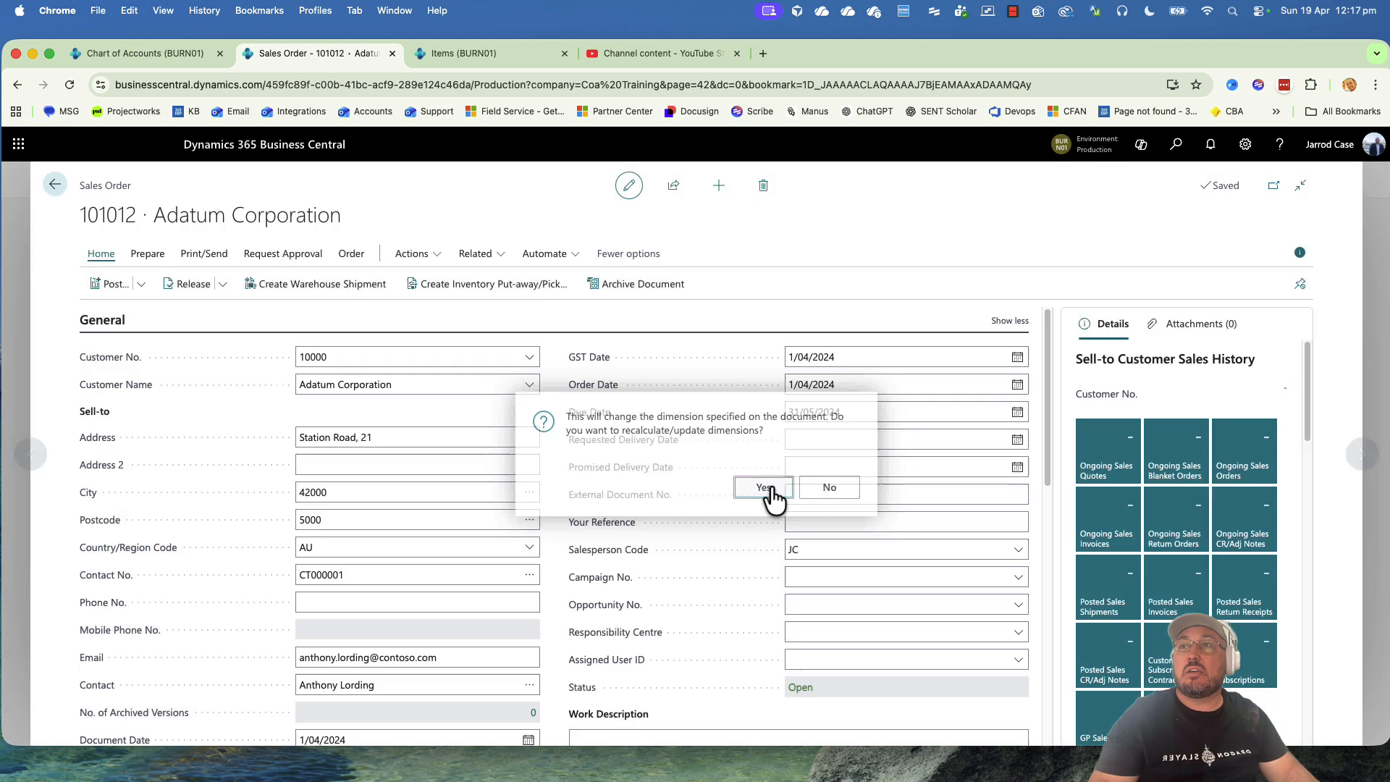
click(1007, 322)
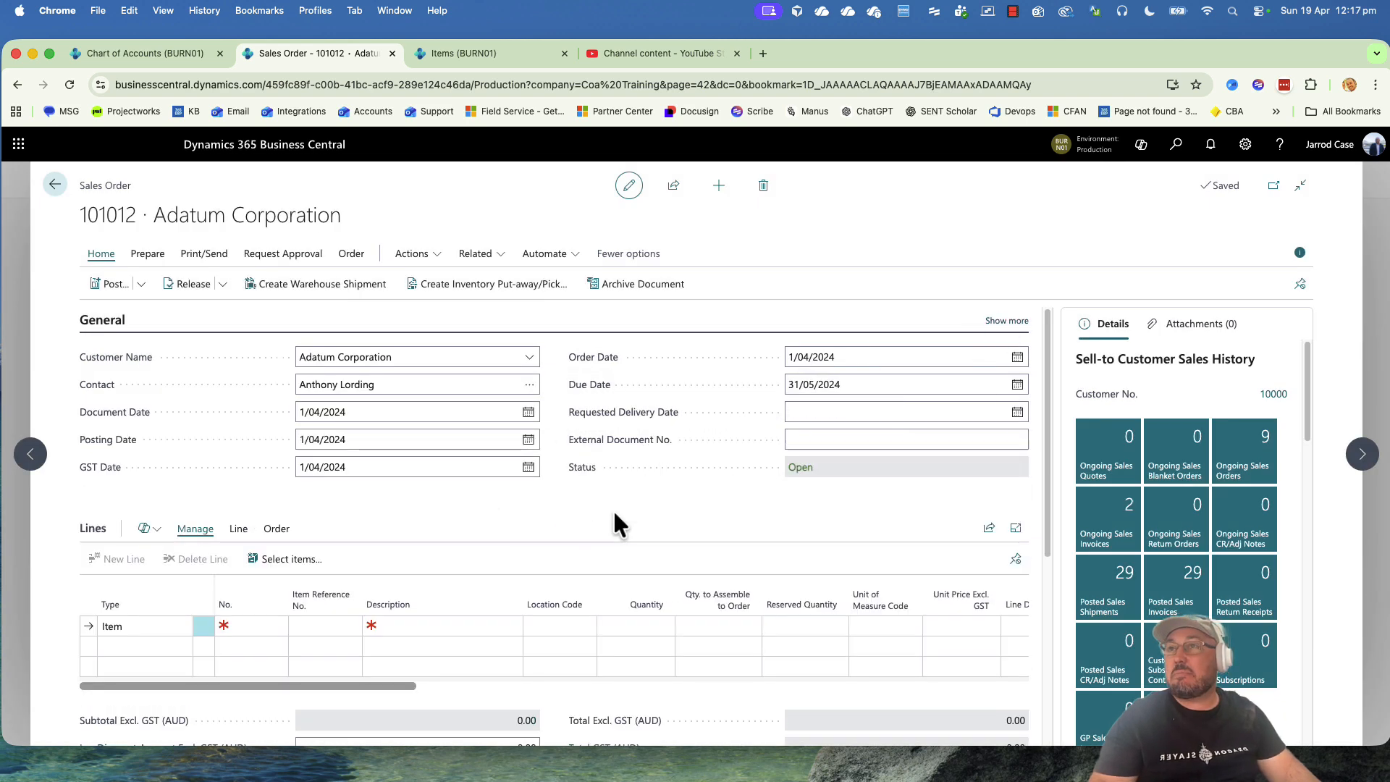
Open the dimension set entries of the sales order header to review its dimensions.
click(239, 530)
click(351, 253)
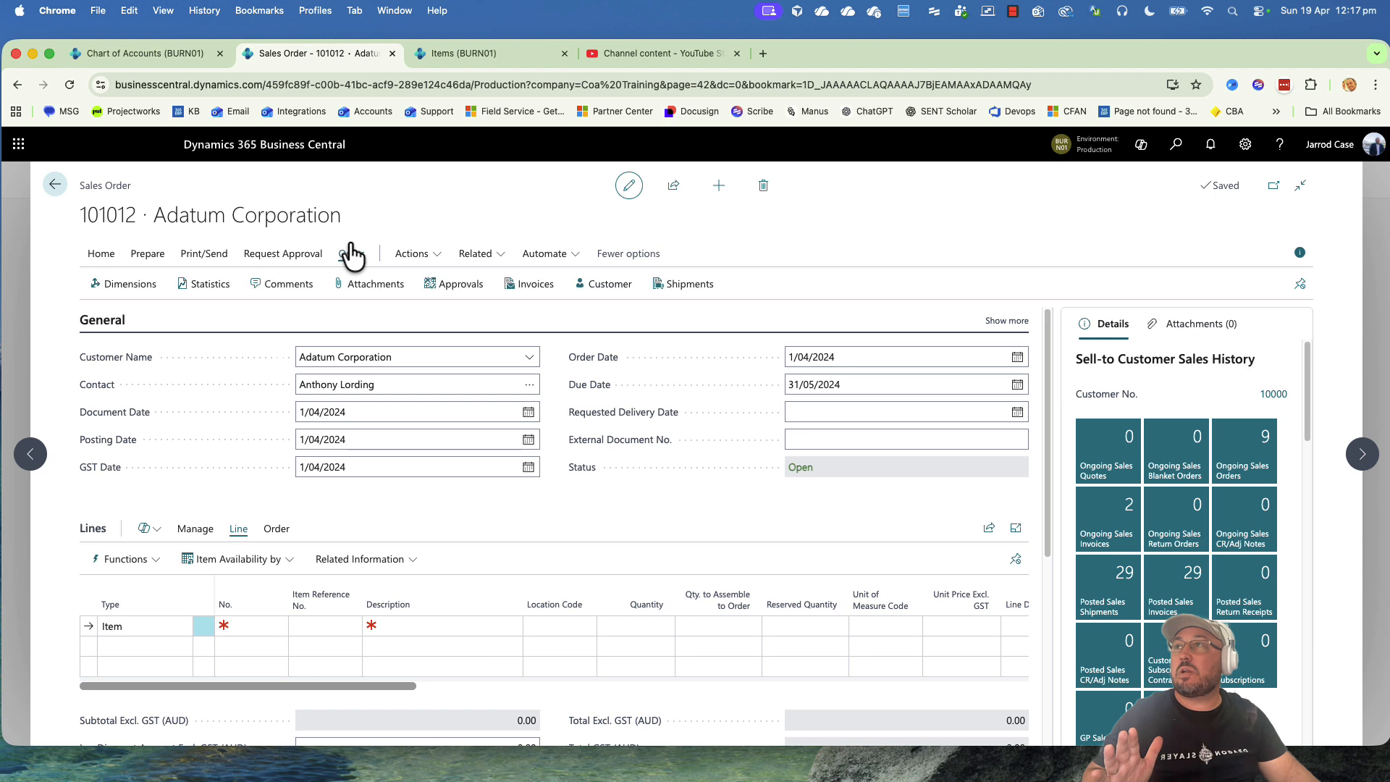
click(125, 282)
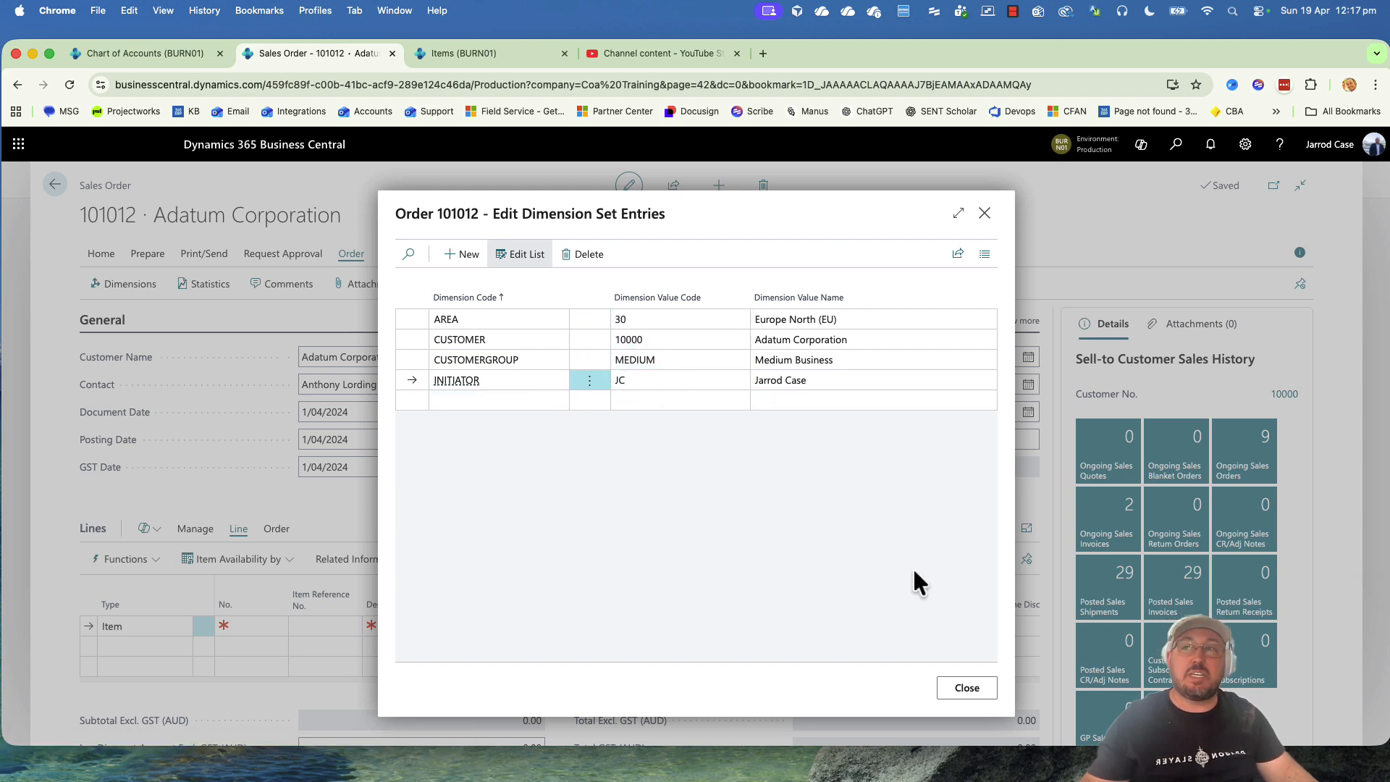
Close the header's dimension entries, set the order's location code to MAIN and agree to update the dimensions.
click(967, 689)
click(257, 627)
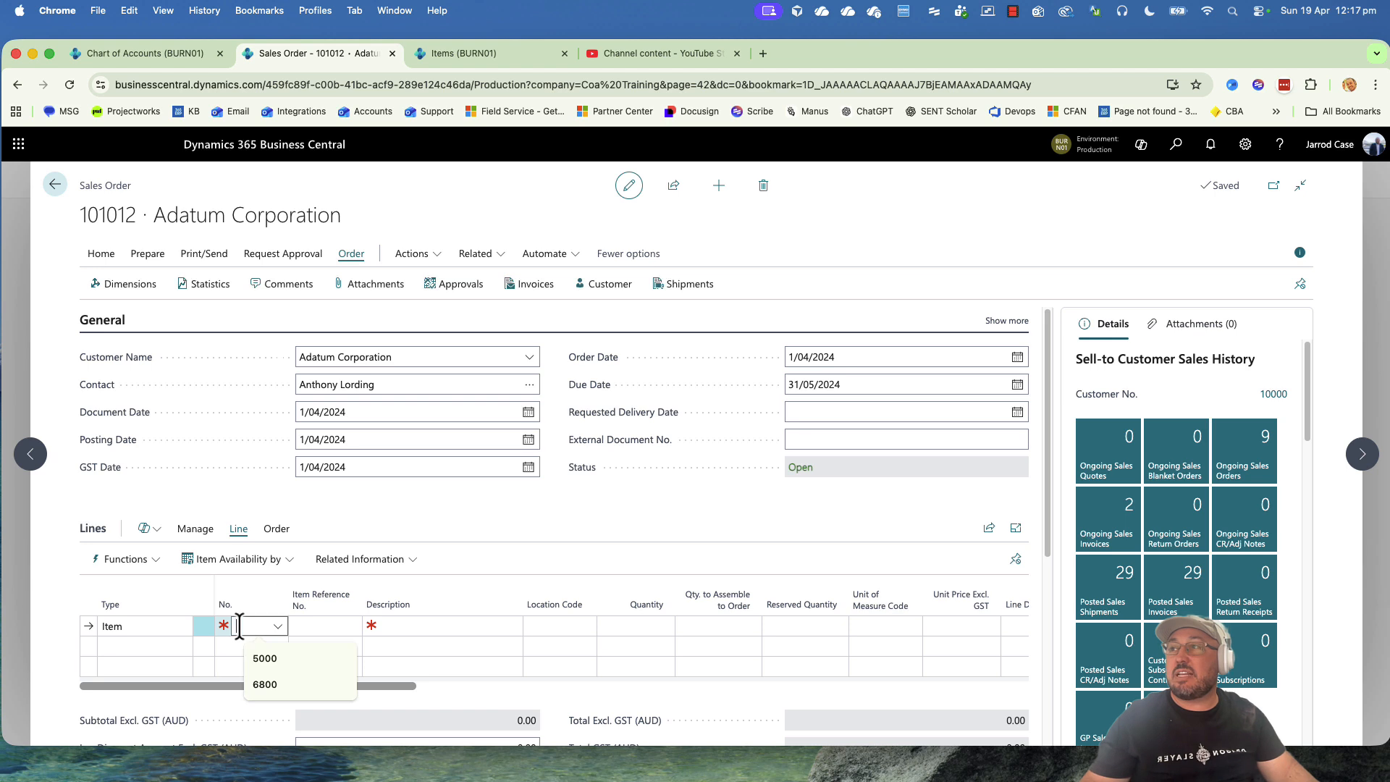
click(706, 502)
scroll(835, 514, down, 5)
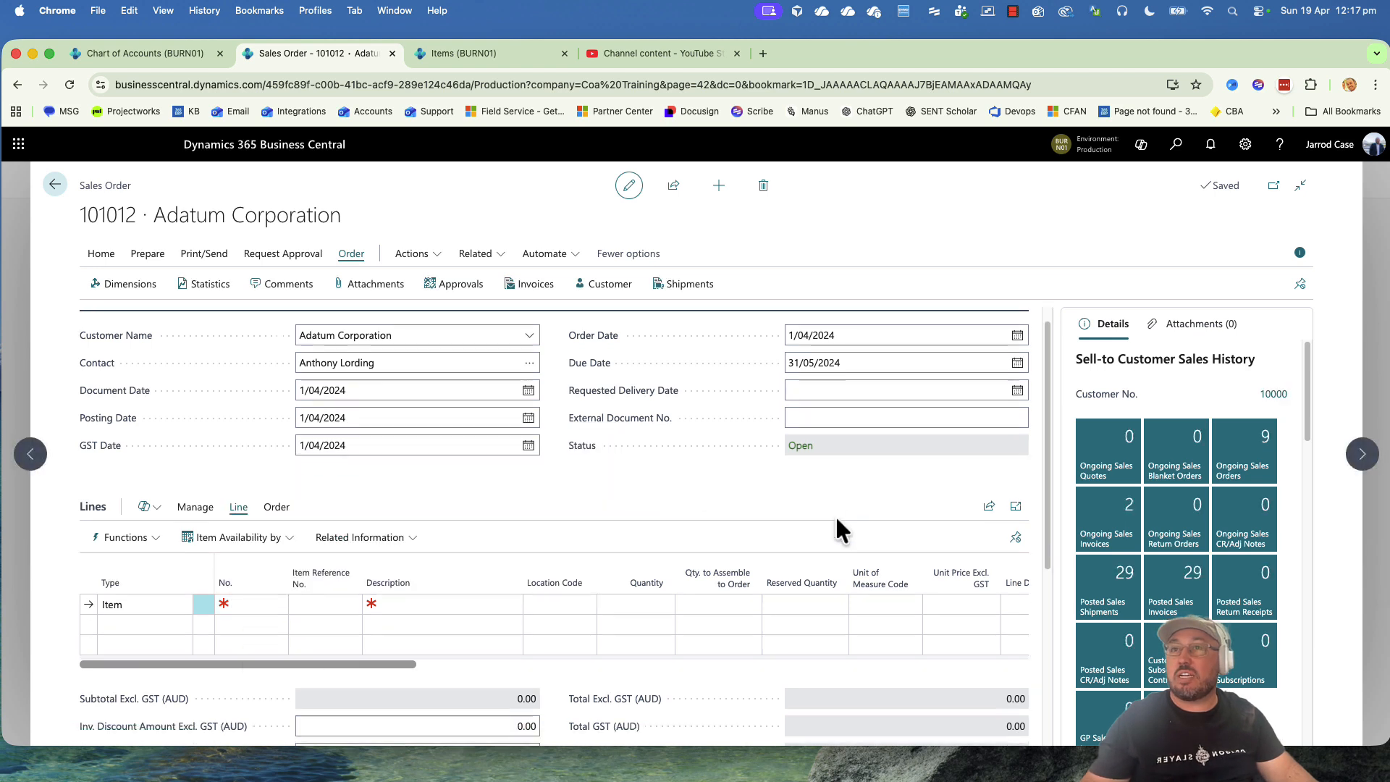
click(845, 621)
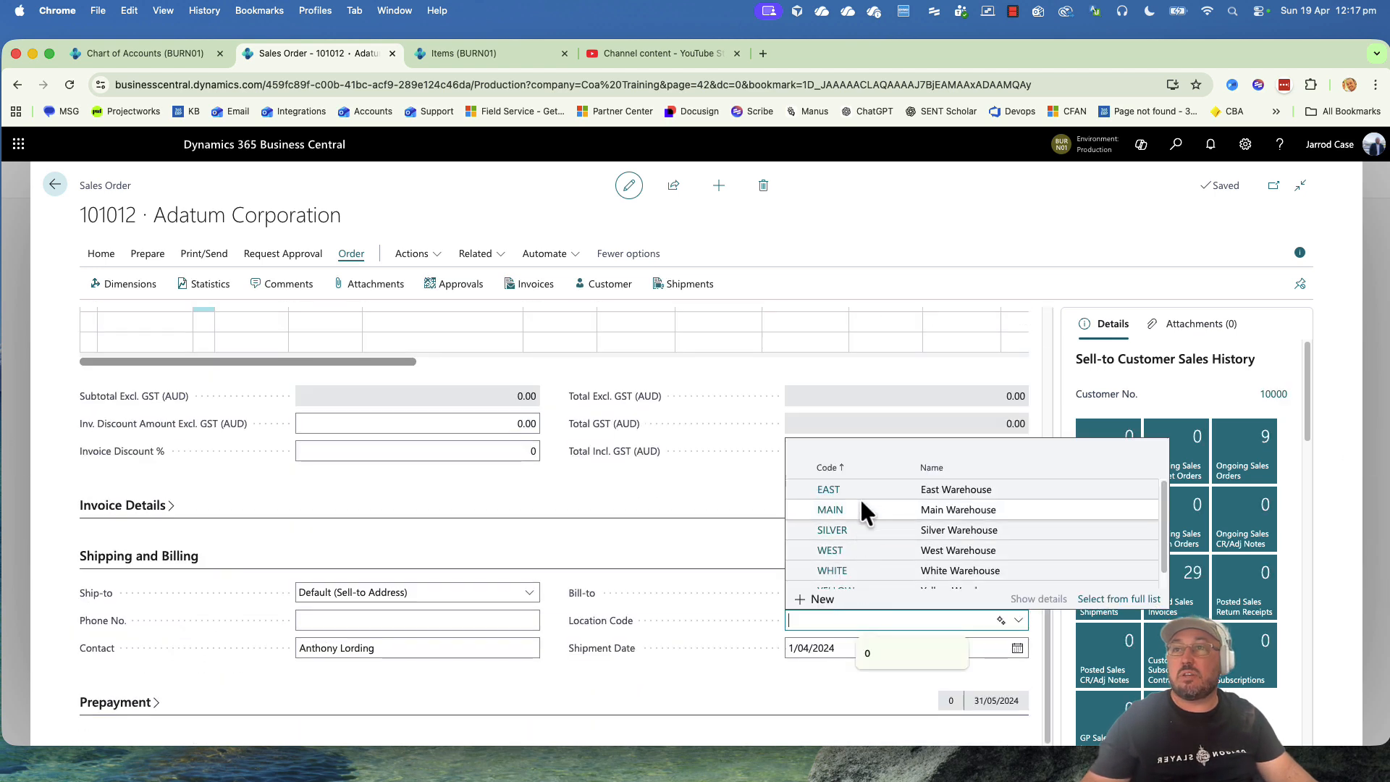
click(857, 502)
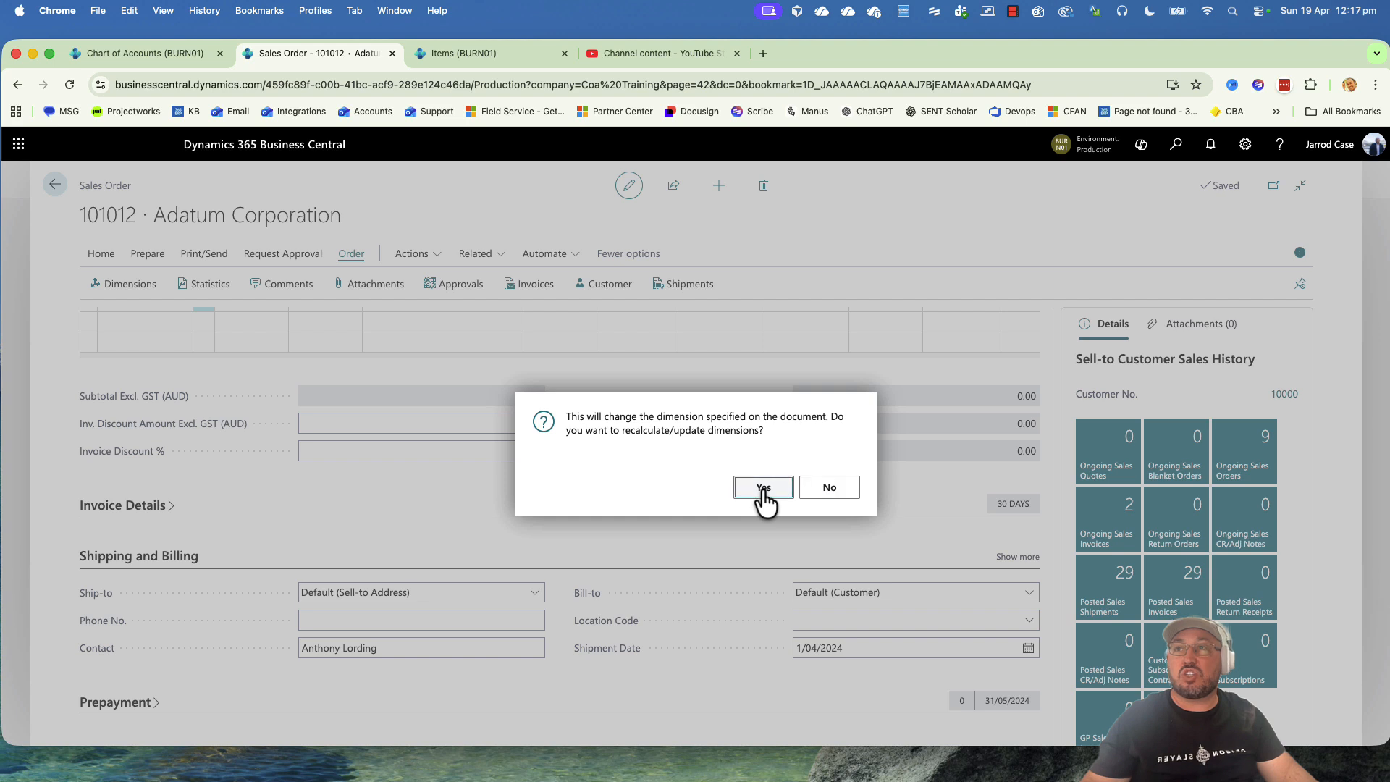
click(763, 488)
Add a sales line for item 1896-S, ATHENS Desk, with a quantity of 6.
scroll(641, 528, up, 2)
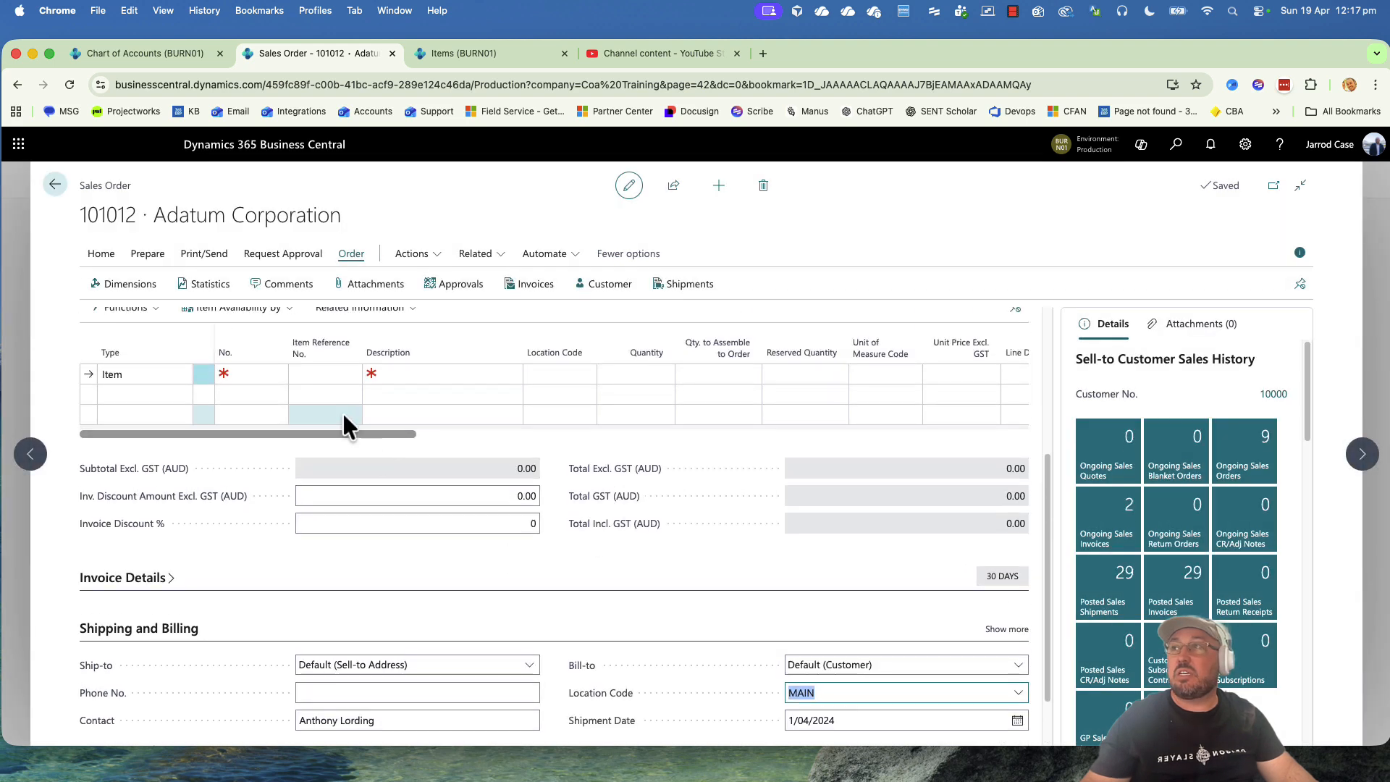
click(270, 367)
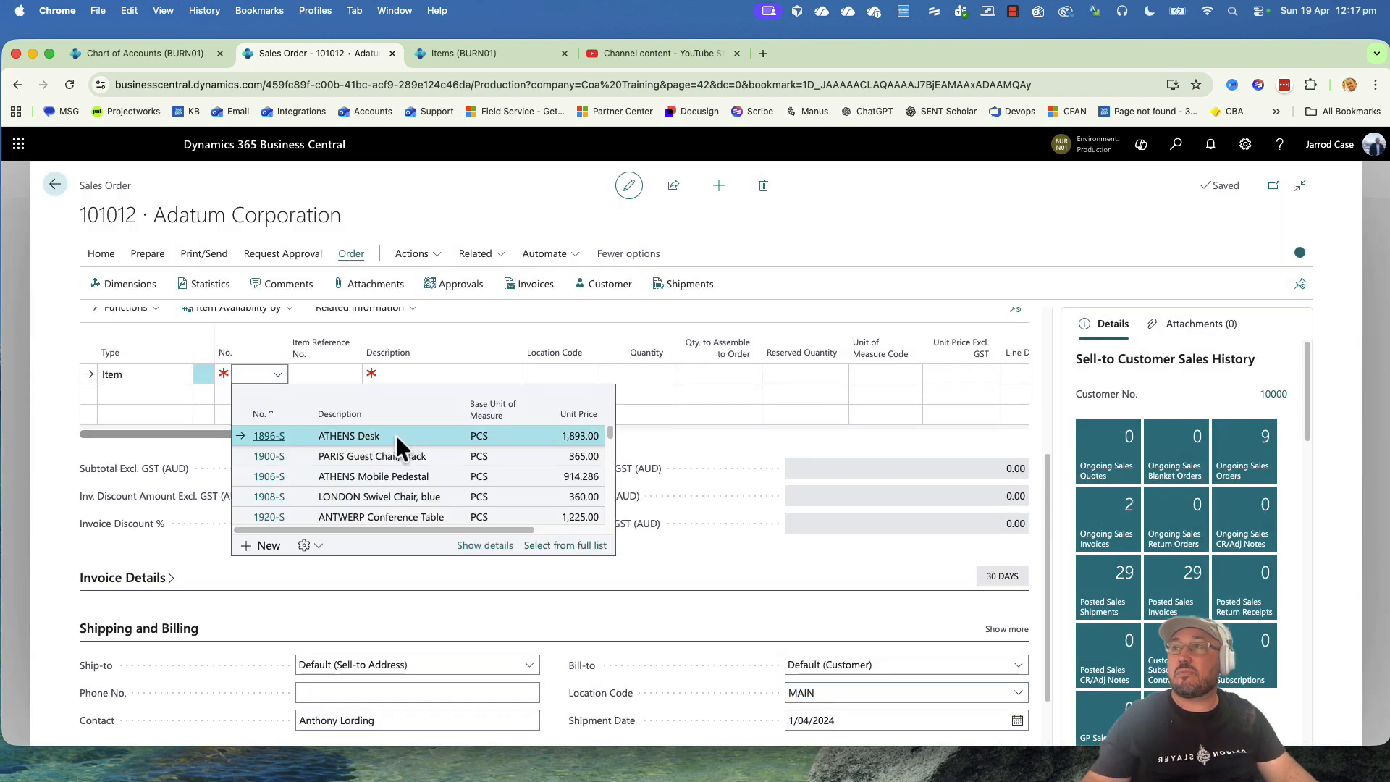
click(397, 438)
click(643, 409)
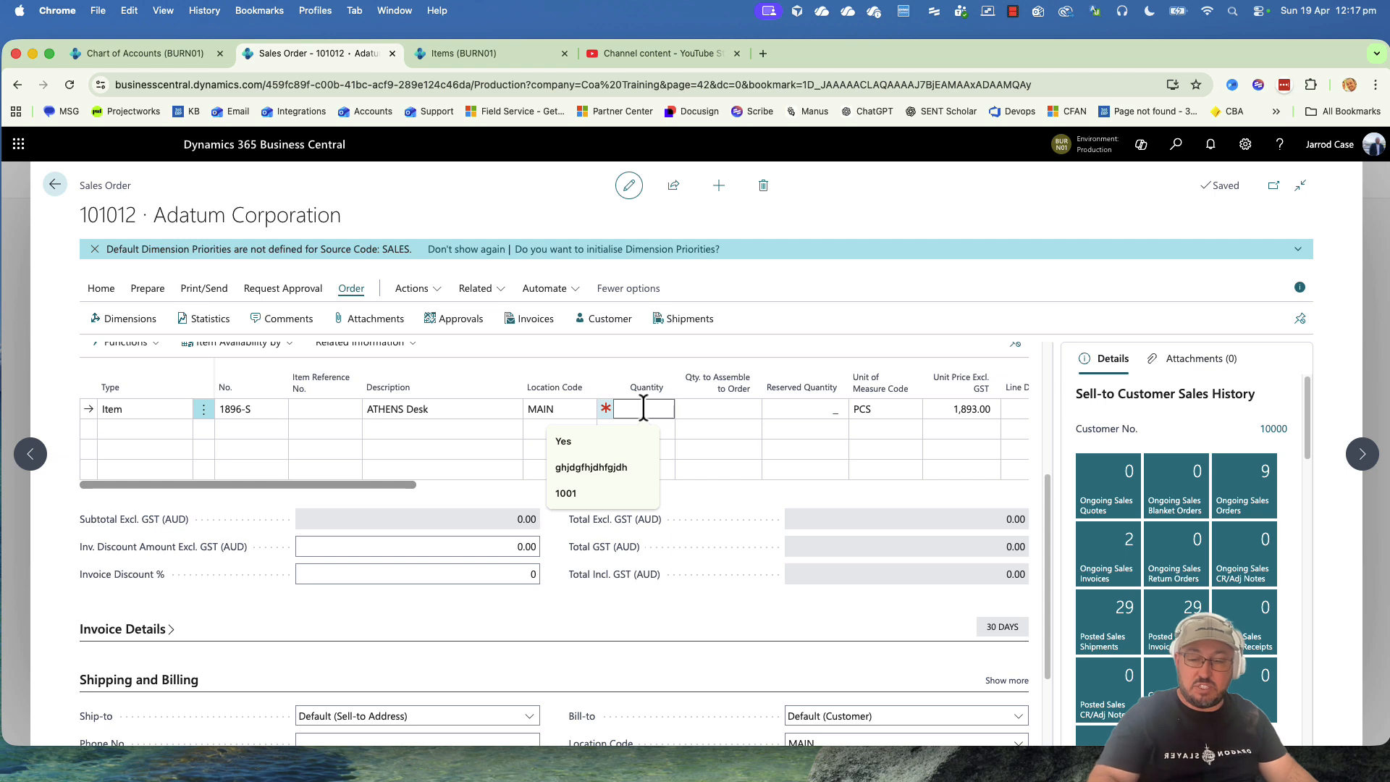
text(6)
click(675, 484)
Review the dimension set entries of the ATHENS Desk sales line and close them.
drag(550, 484, 155, 489)
scroll(419, 481, up, 2)
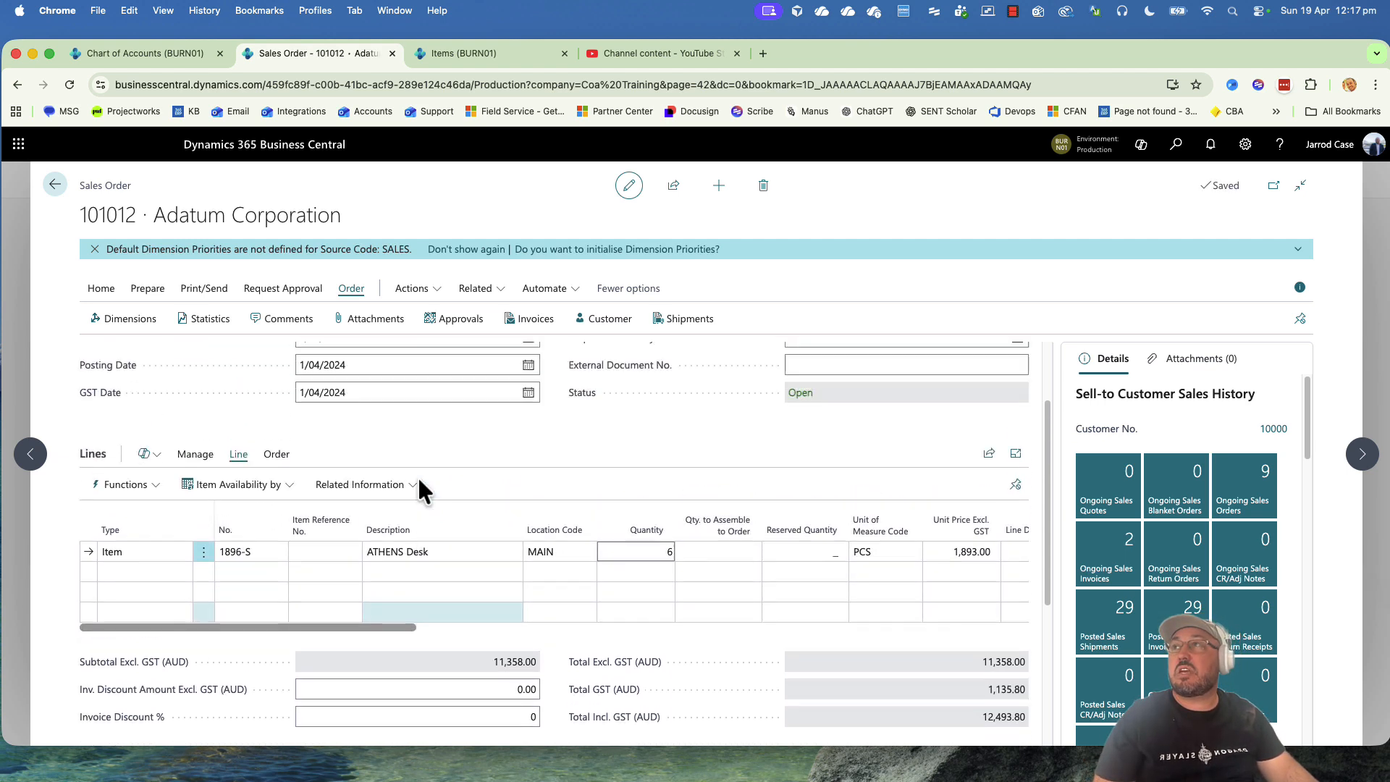
click(458, 433)
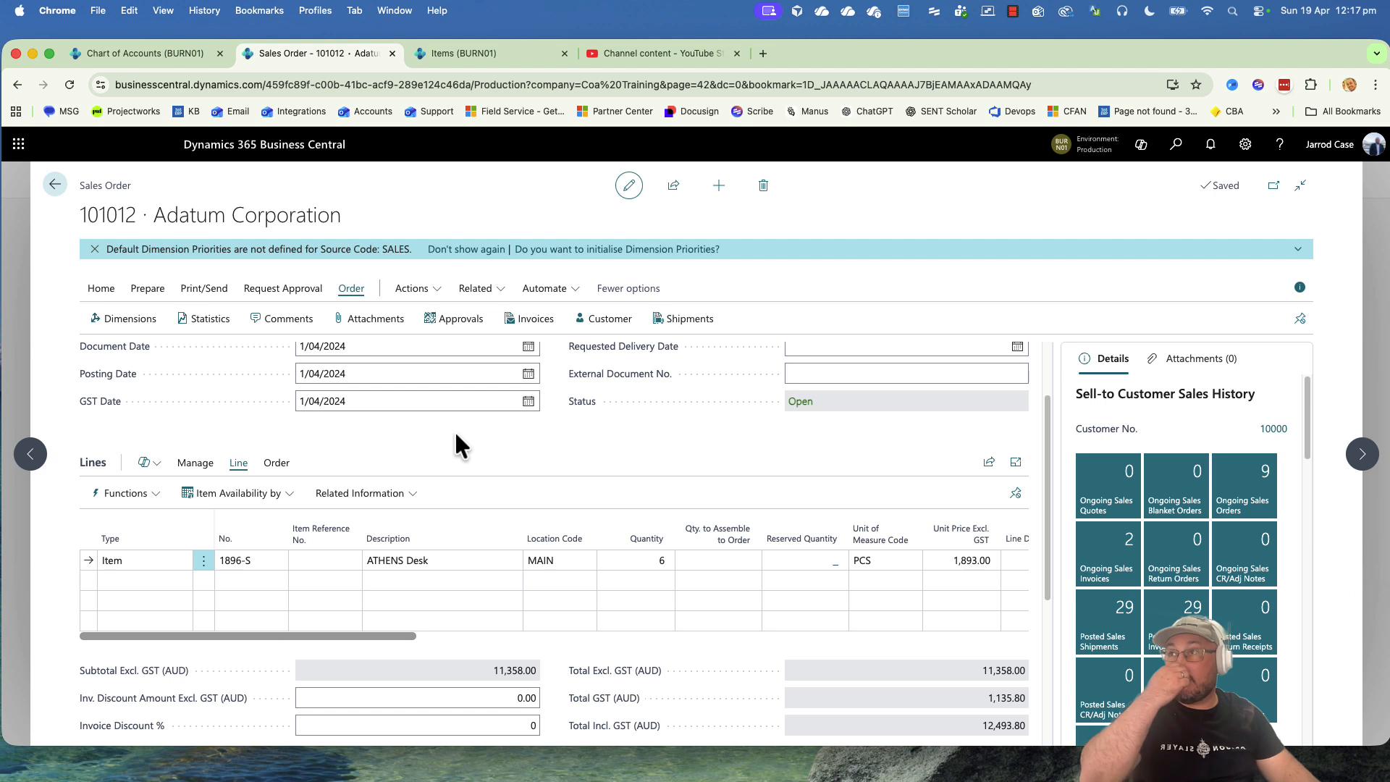
click(347, 494)
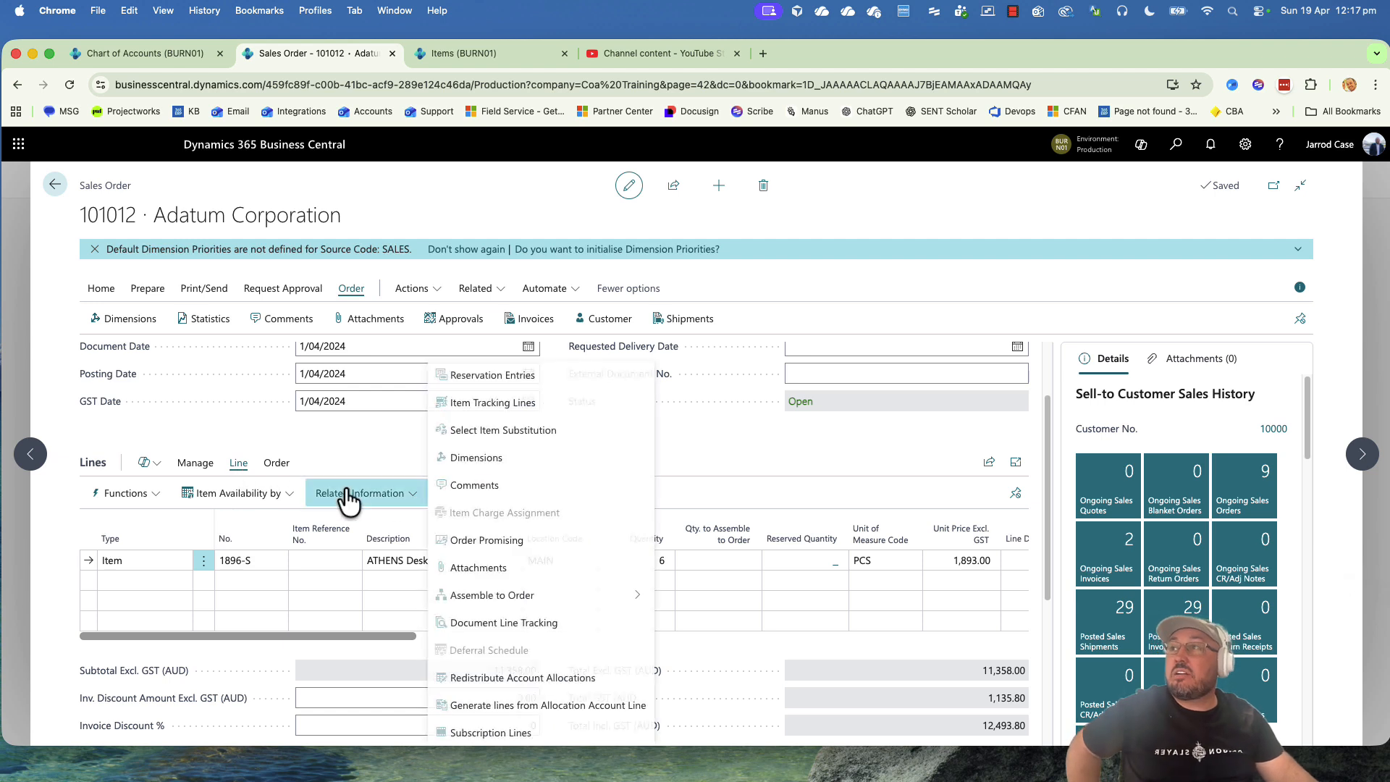
click(478, 457)
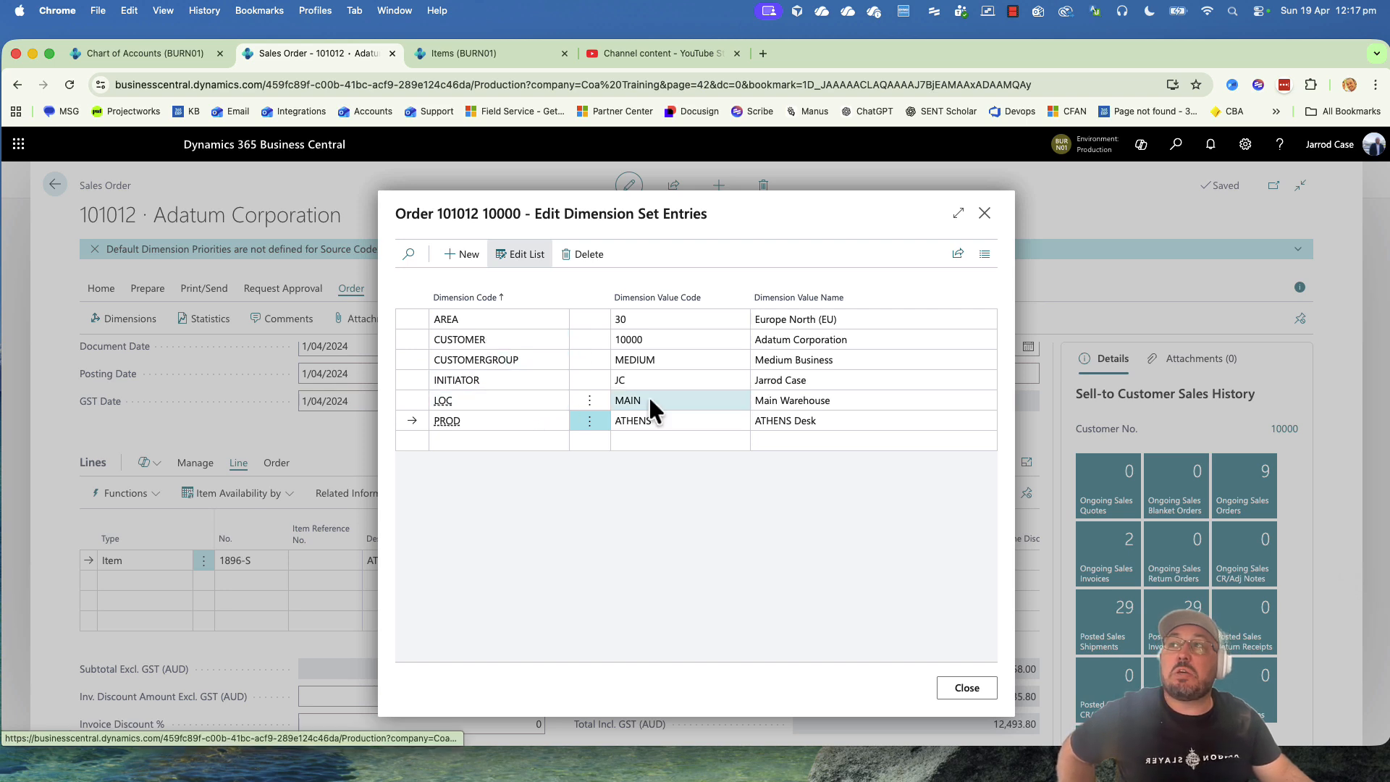
click(967, 687)
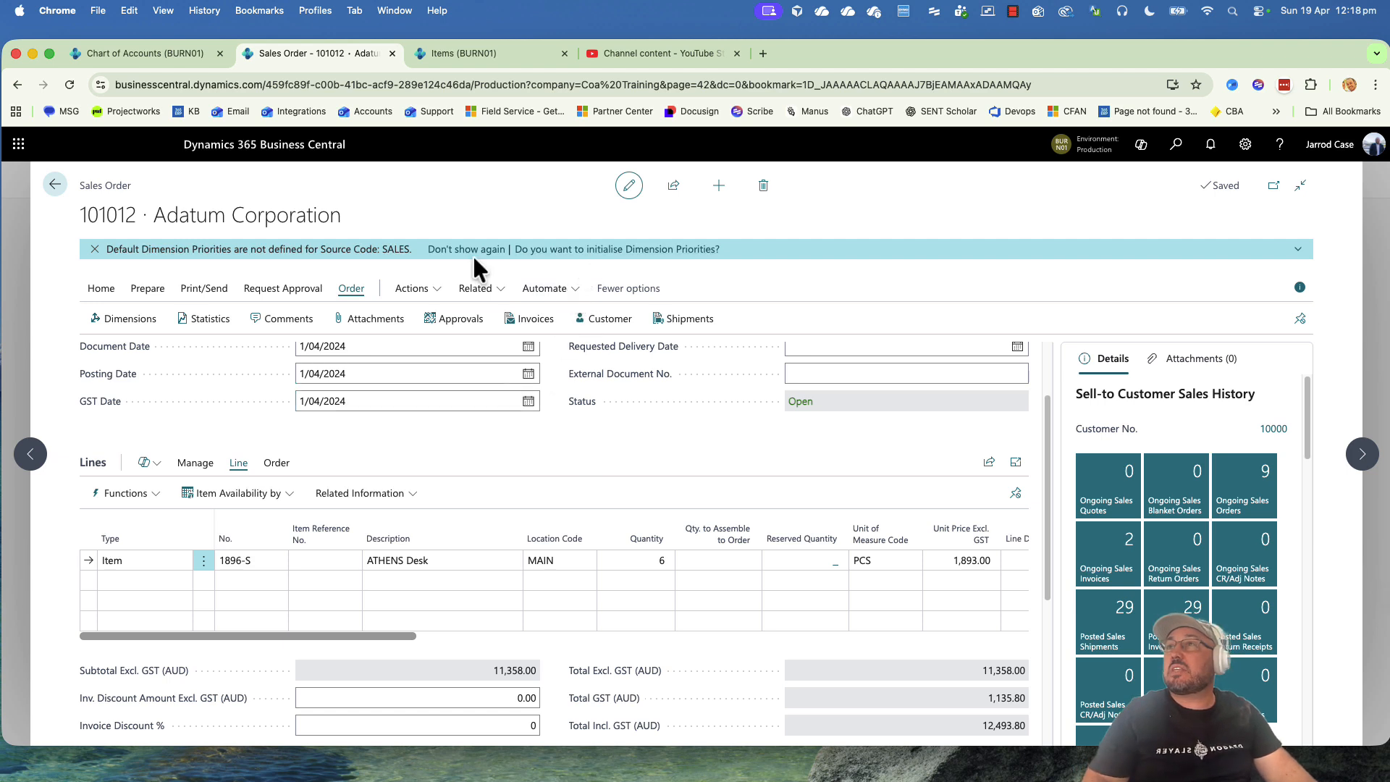
Open the default dimension priorities for source code SALES and add table 18, Customer, as the first entry.
click(608, 250)
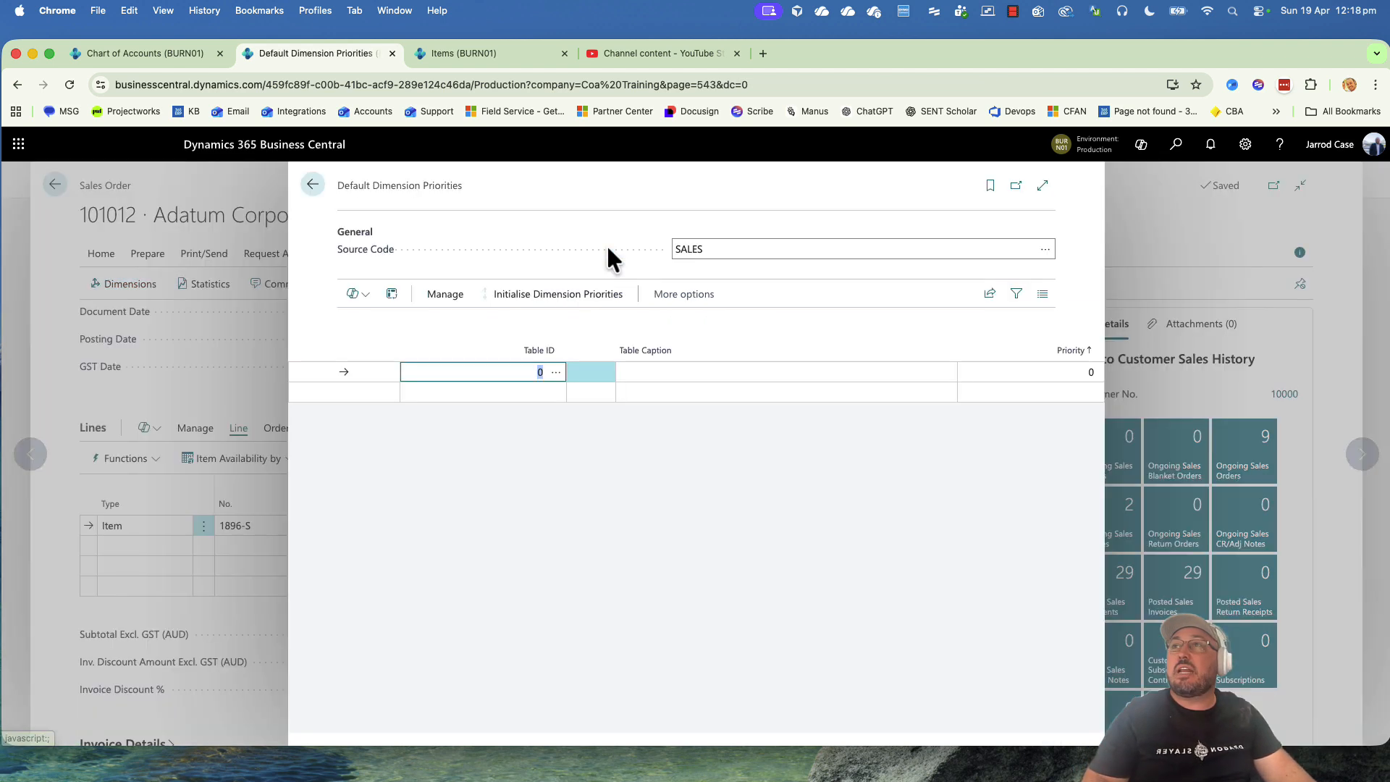
click(556, 373)
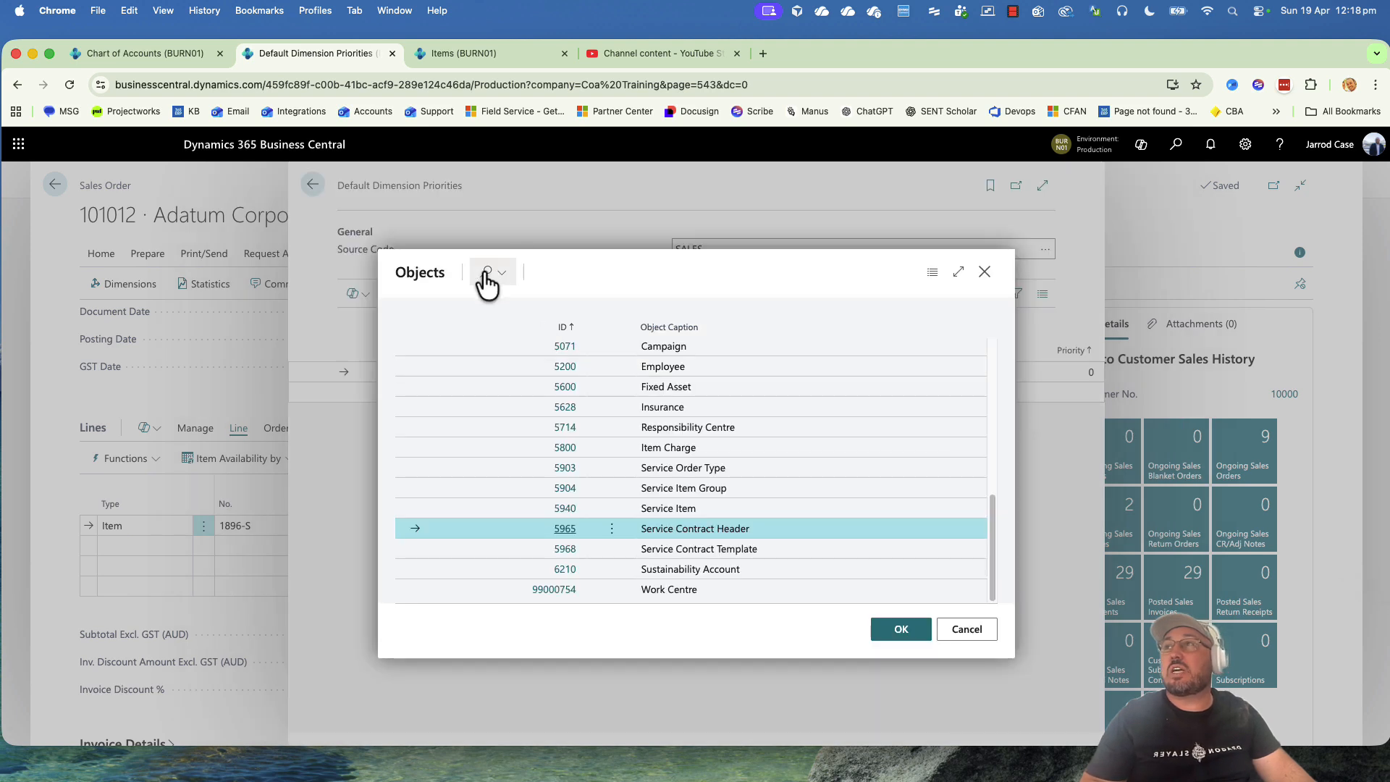
click(486, 274)
text(sale)
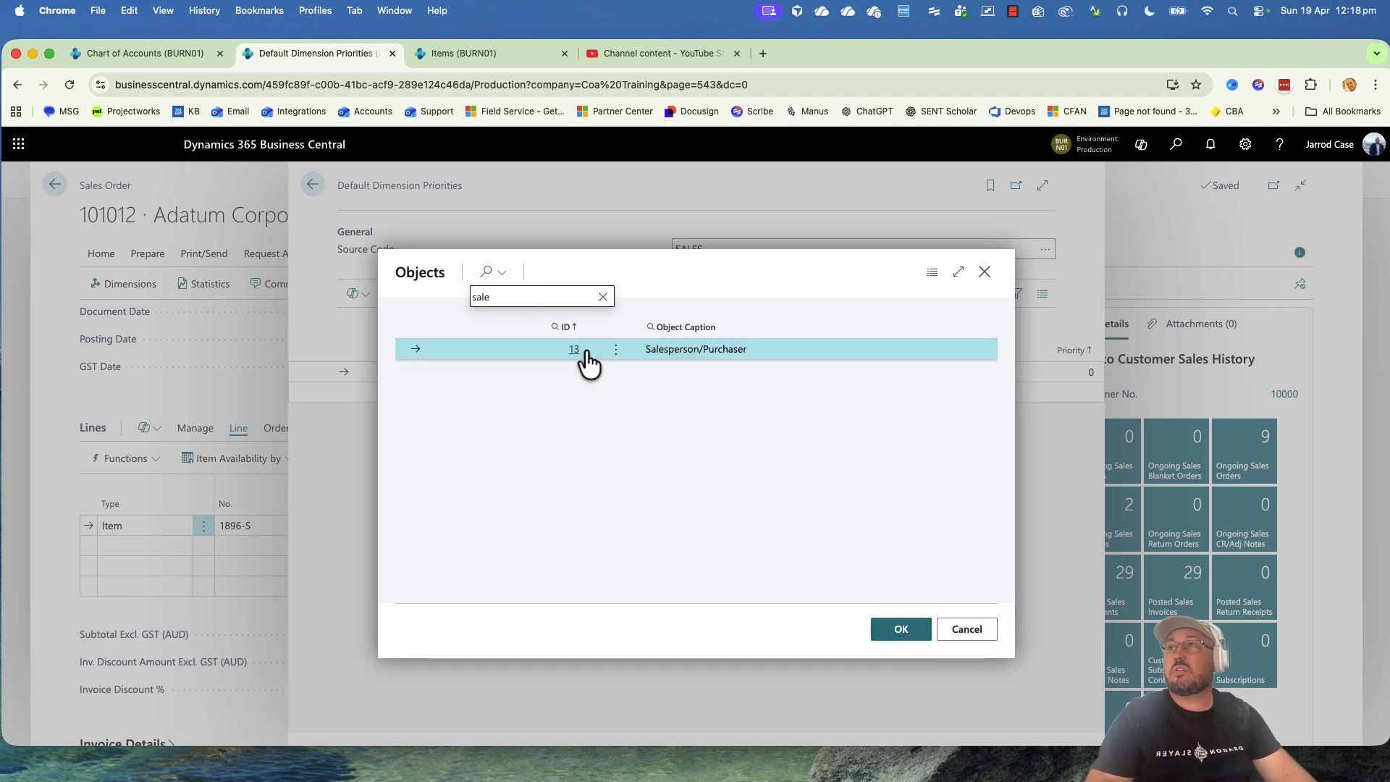
key(super+a)
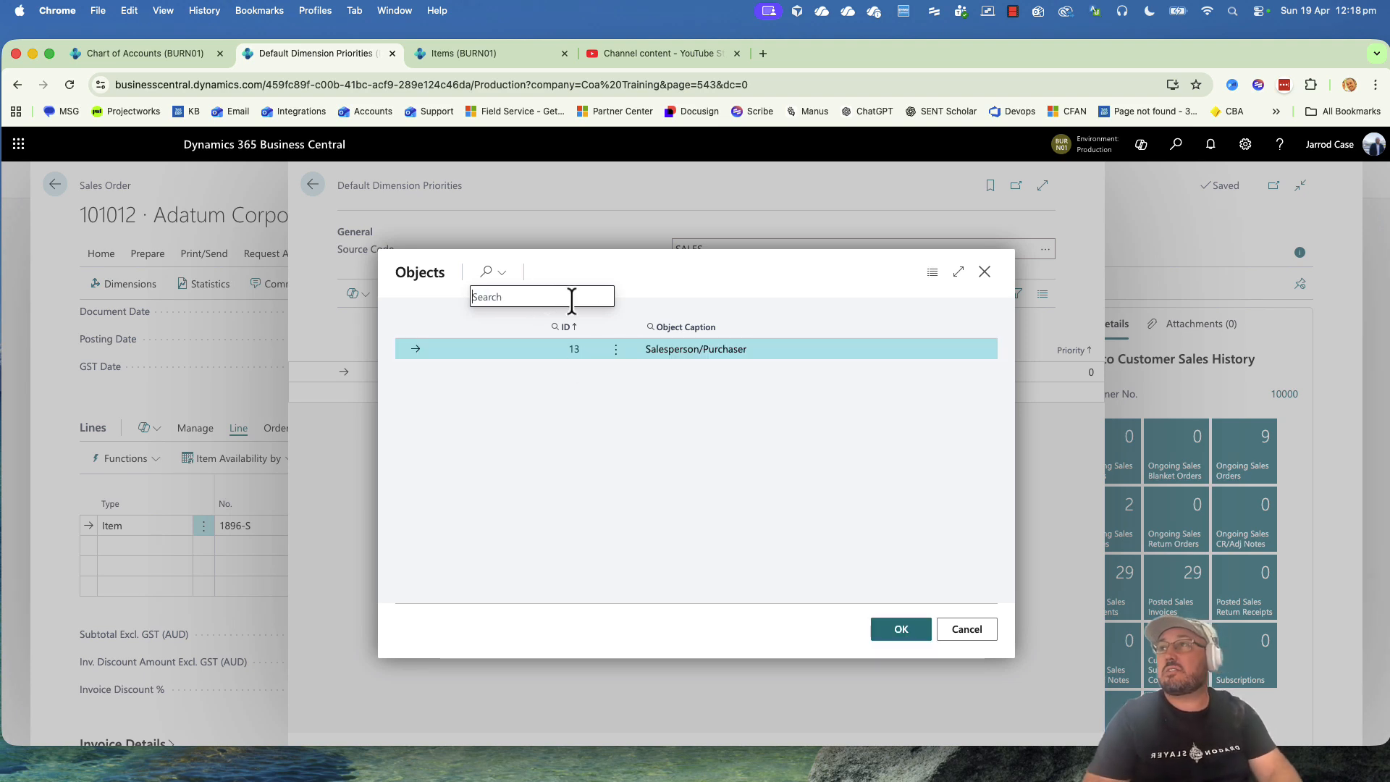
scroll(689, 425, down, 10)
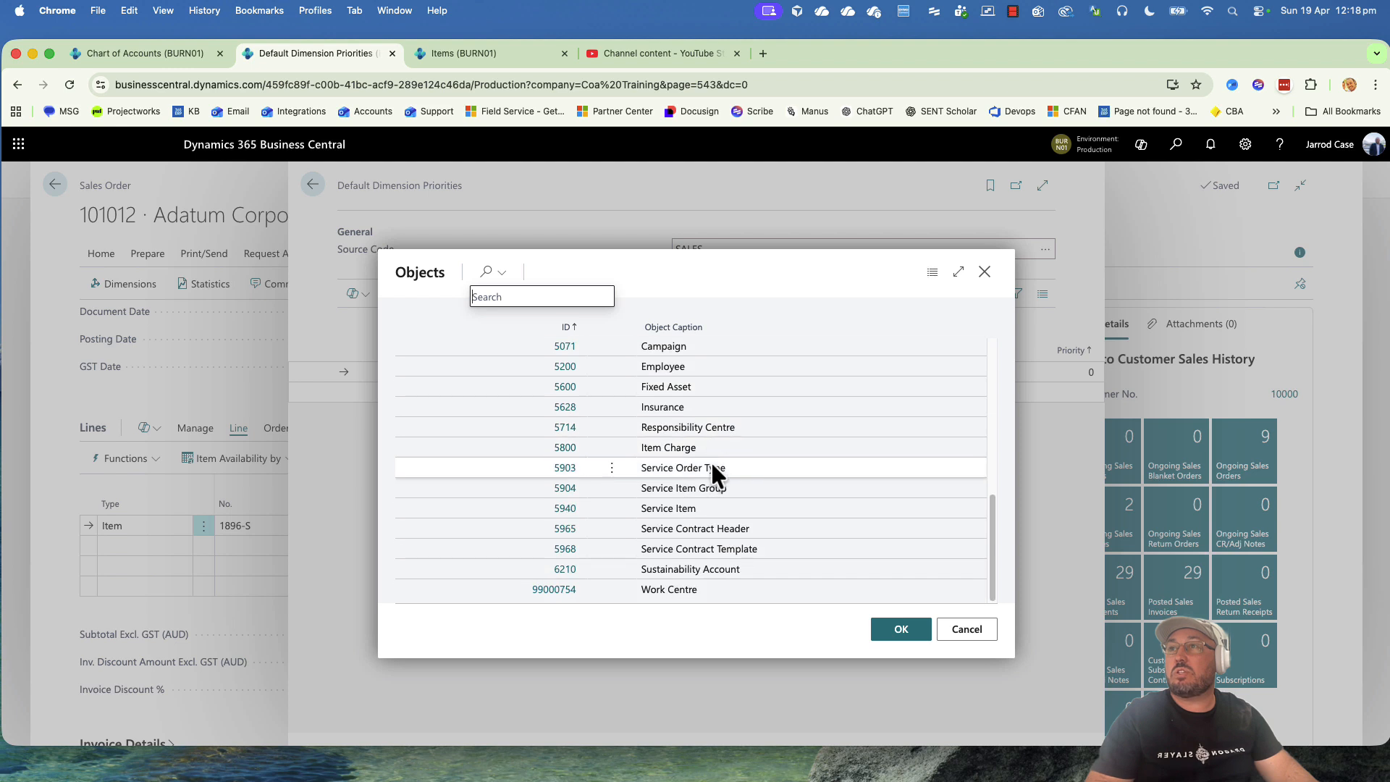
scroll(684, 513, up, 10)
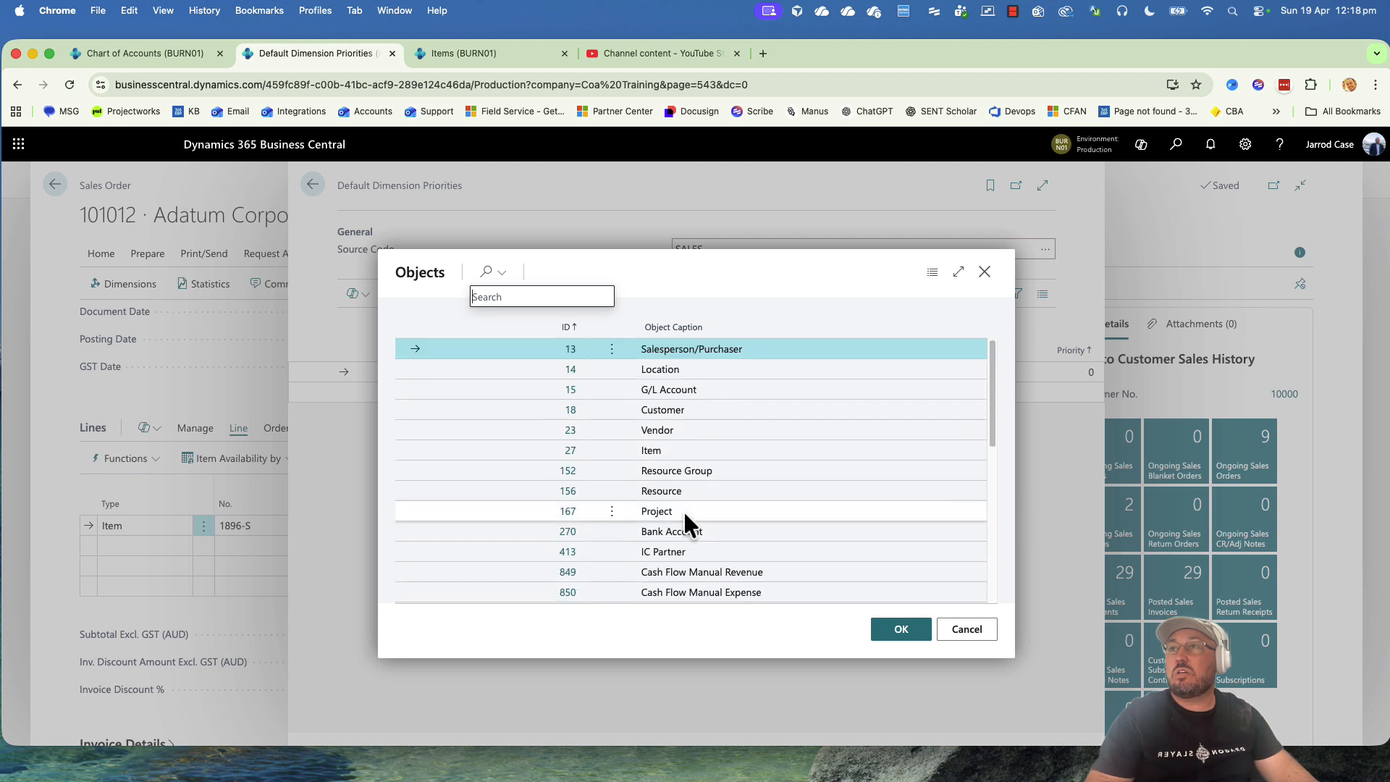
click(658, 409)
click(898, 629)
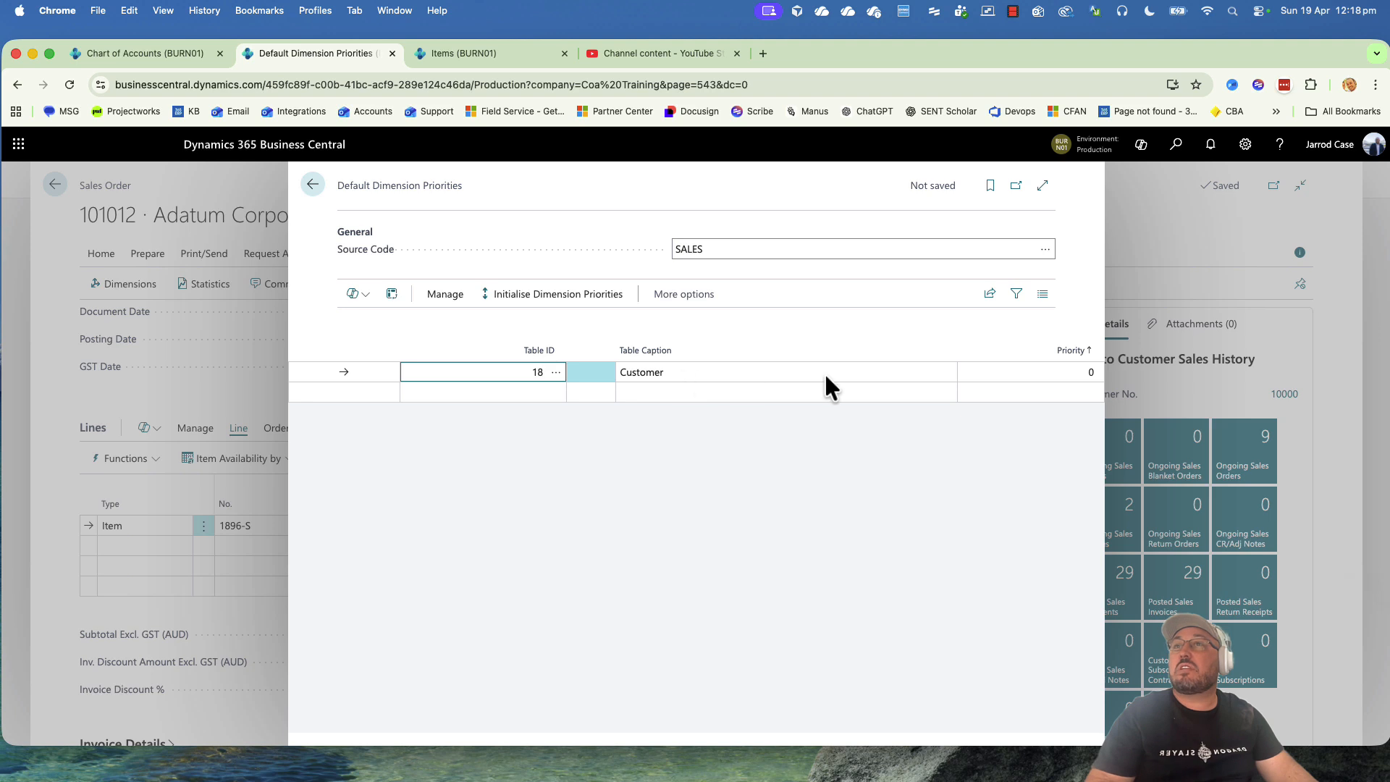
click(734, 257)
Add table 27, Item, below Customer in the SALES default dimension priorities.
click(544, 392)
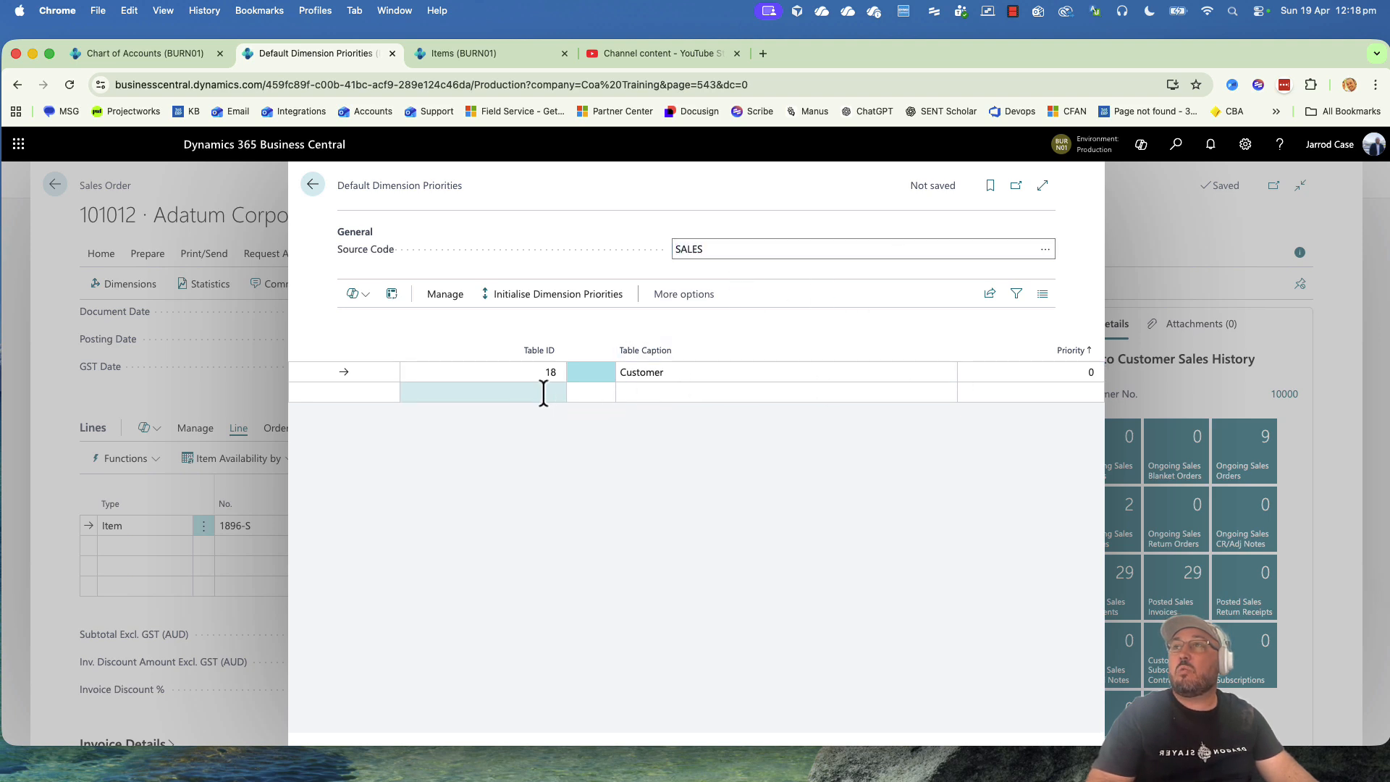
click(556, 393)
scroll(676, 502, up, 5)
scroll(697, 538, up, 2)
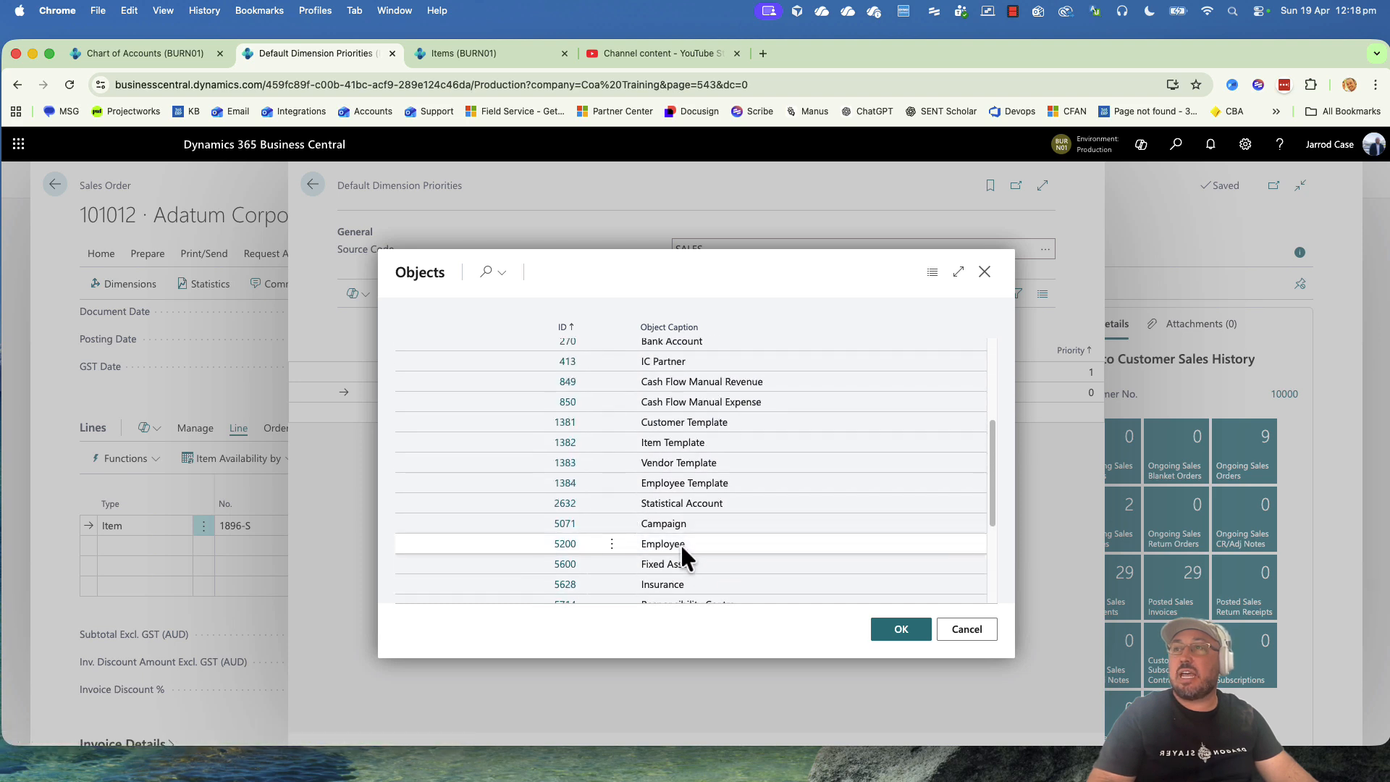
scroll(693, 514, down, 3)
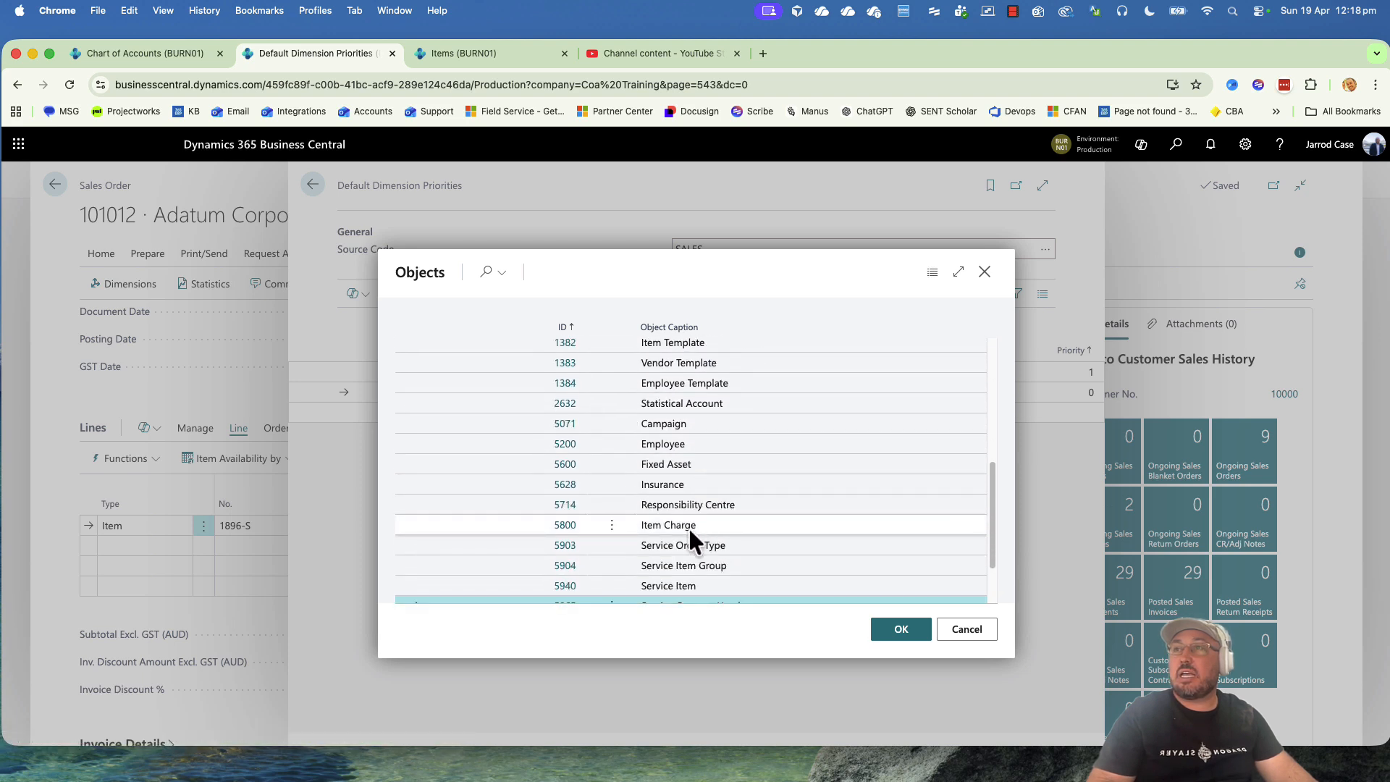
scroll(692, 554, up, 10)
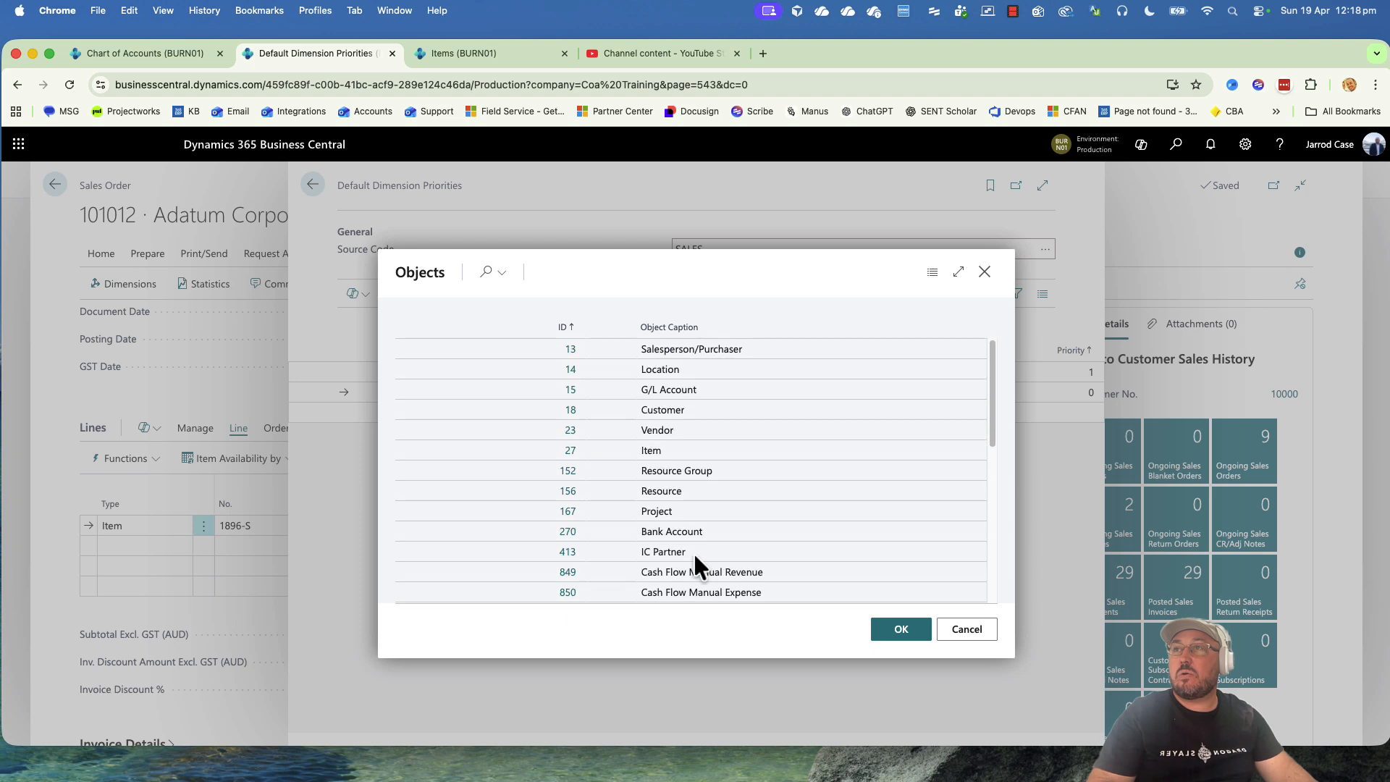
click(662, 450)
click(898, 629)
Add table 14, Location, as the third entry in the SALES default dimension priorities and return to the sales order.
click(558, 423)
click(557, 416)
scroll(671, 436, up, 5)
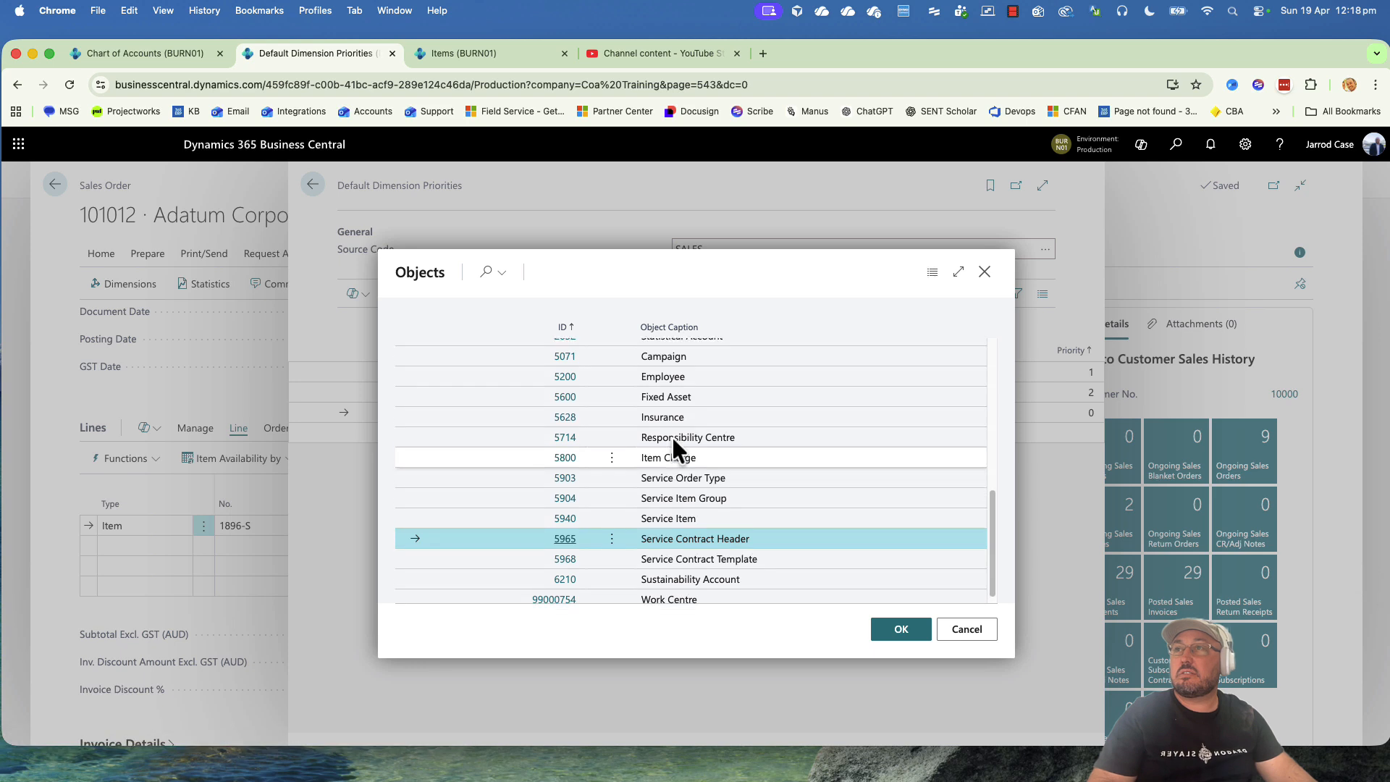
scroll(671, 452, up, 5)
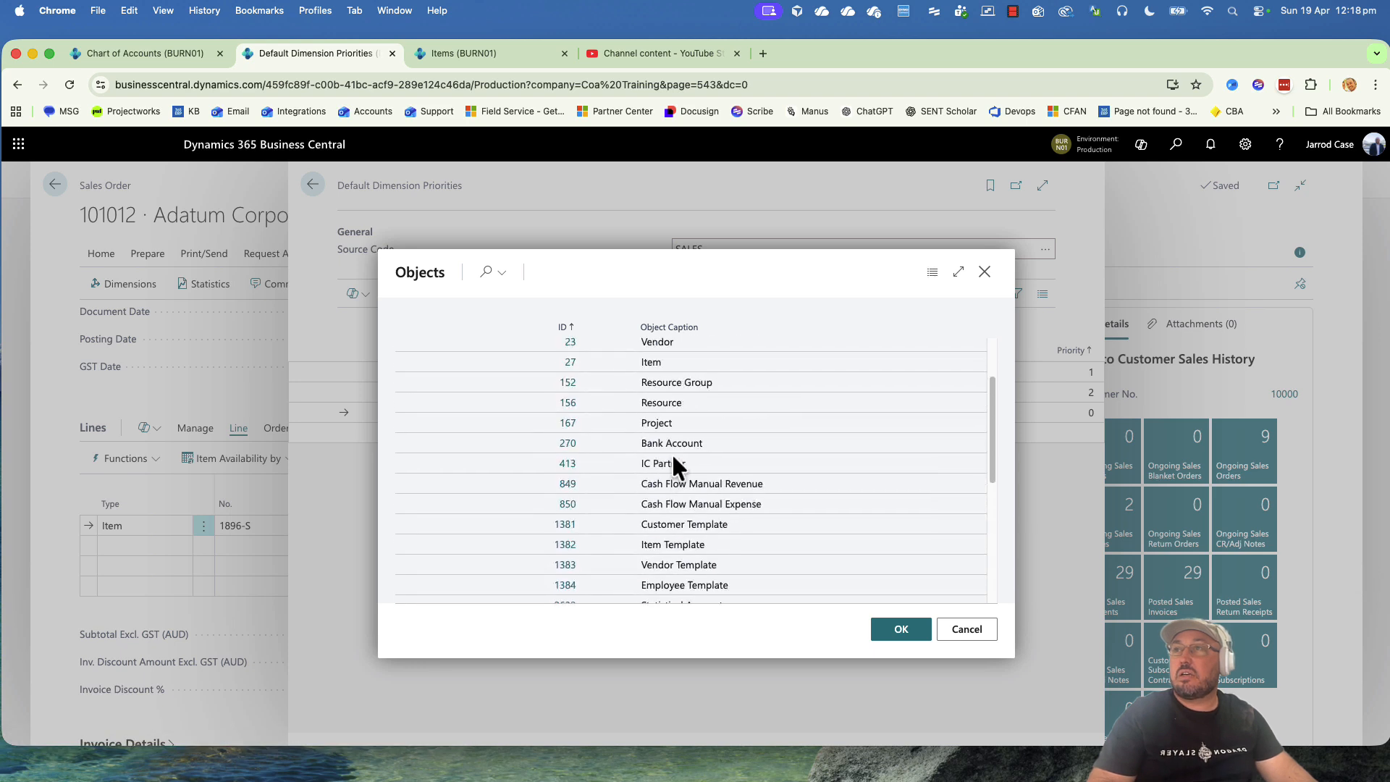
click(658, 380)
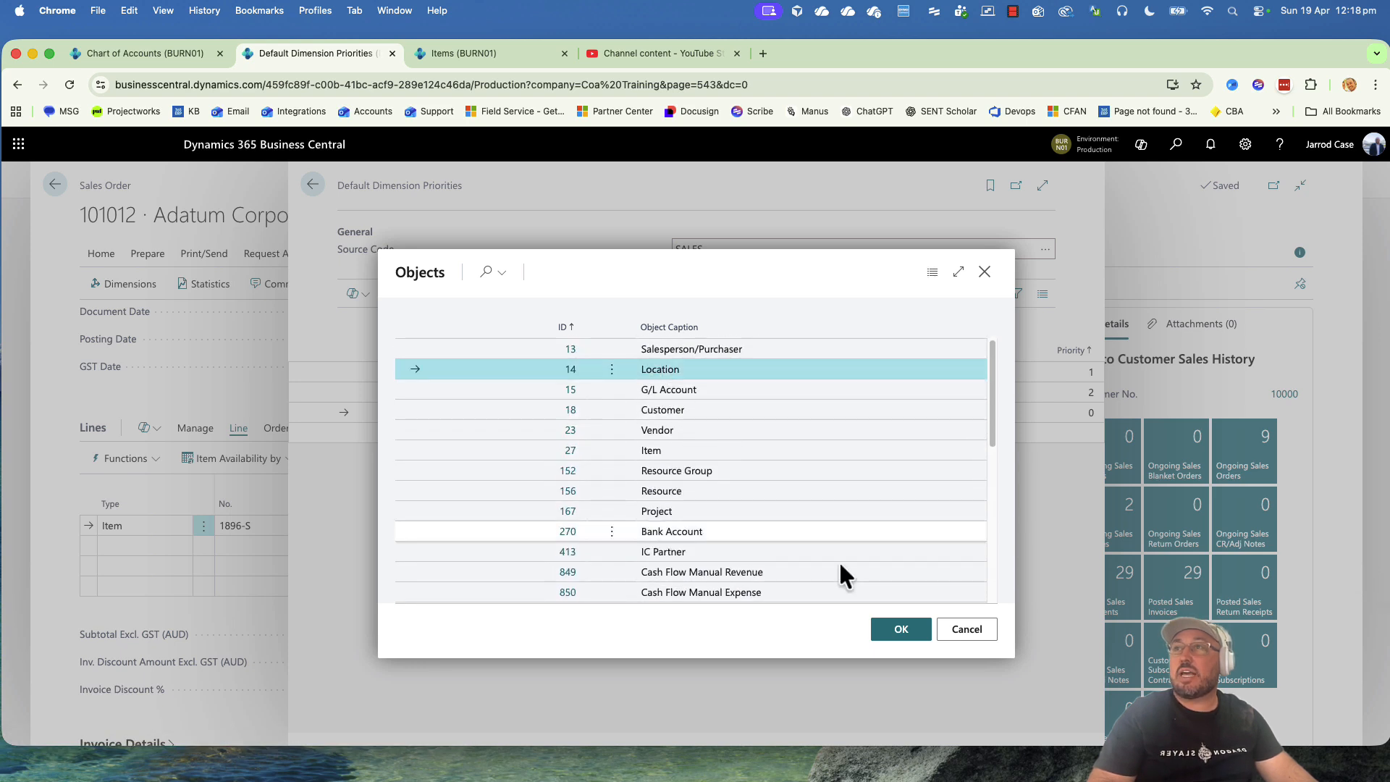
click(898, 629)
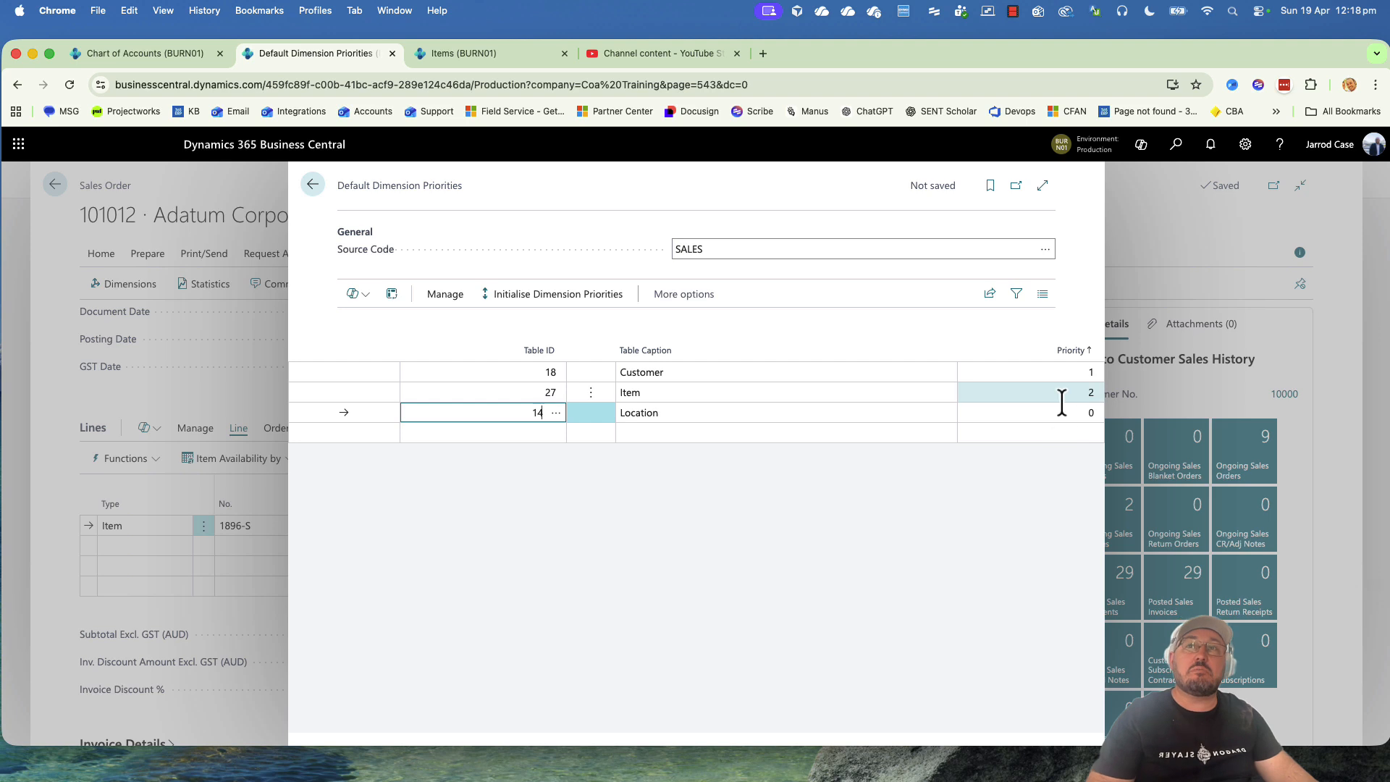
click(1064, 409)
click(1054, 470)
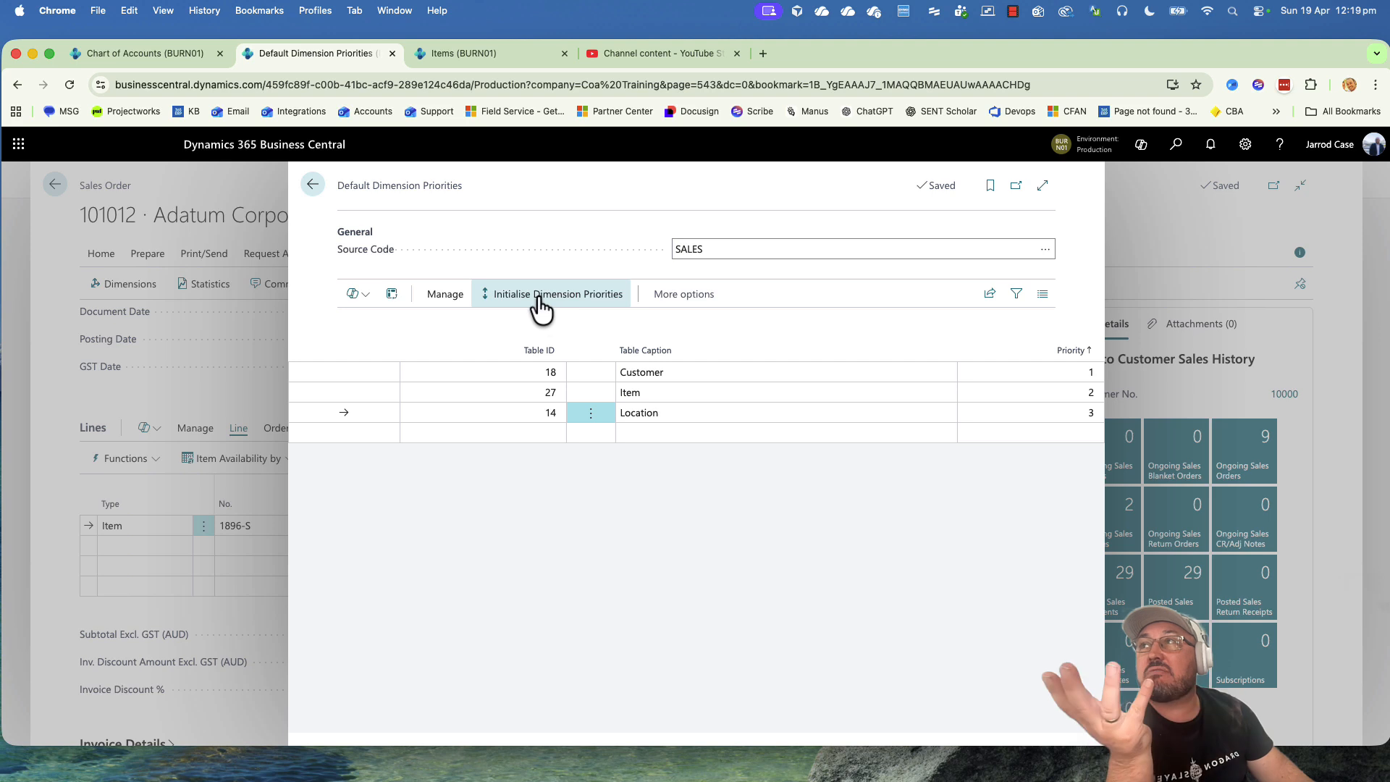
click(309, 187)
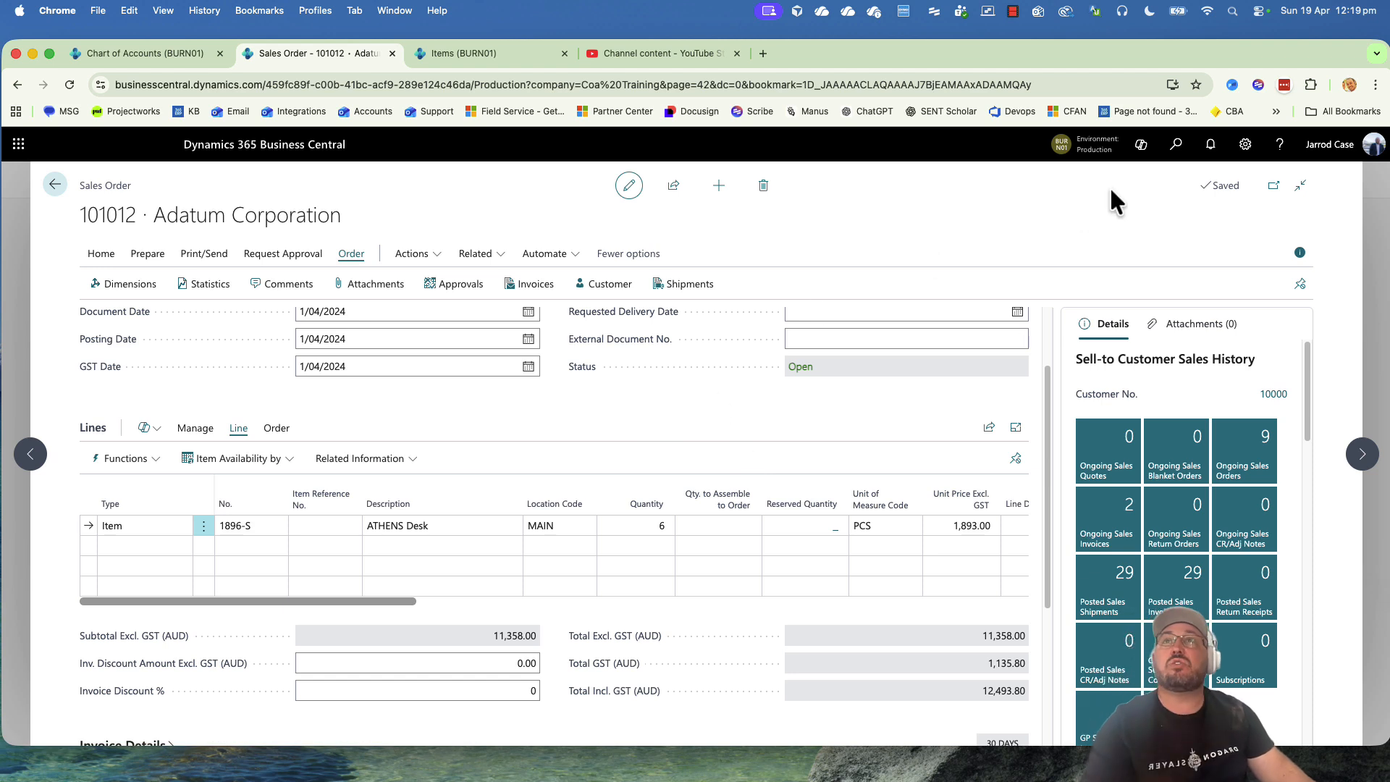
Search for "dimen com" and open the Dimension Combinations page.
click(1177, 153)
text(dimen com)
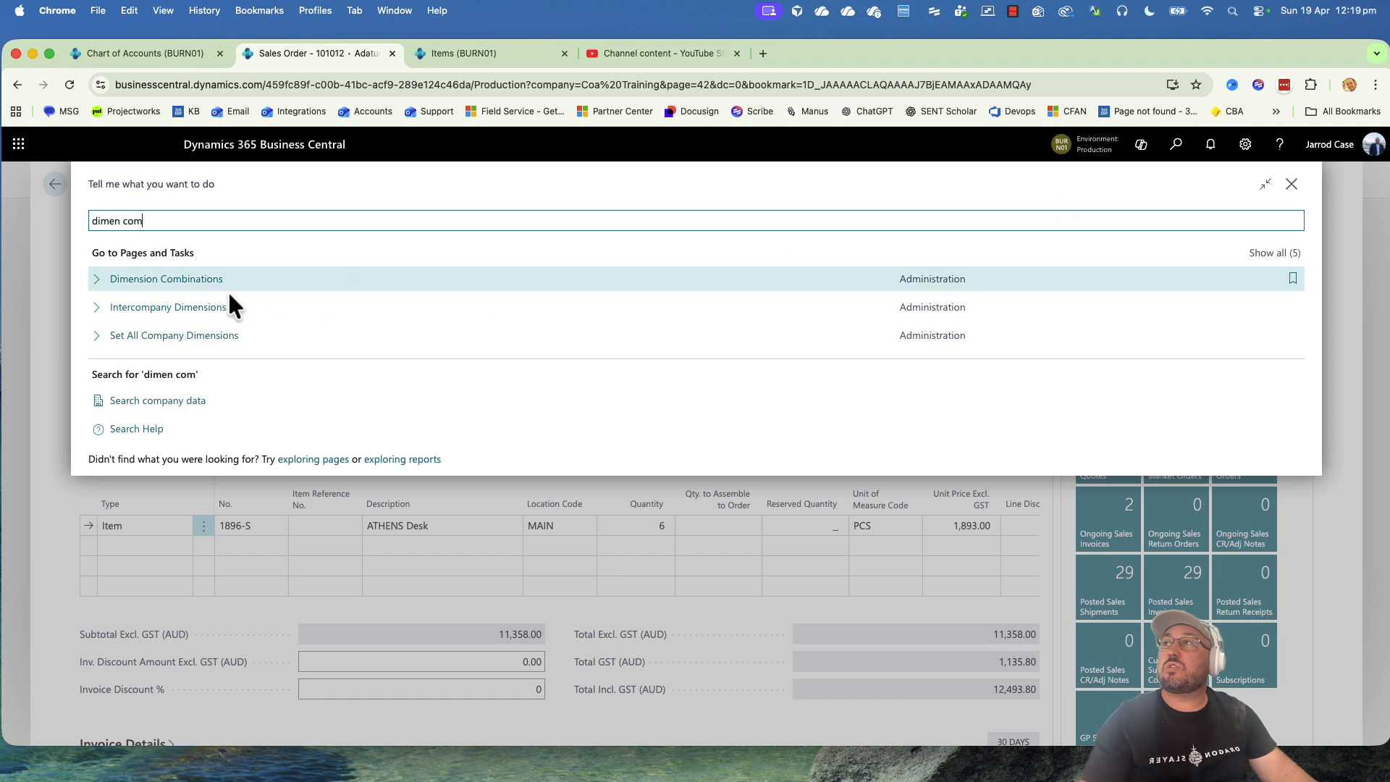
click(183, 280)
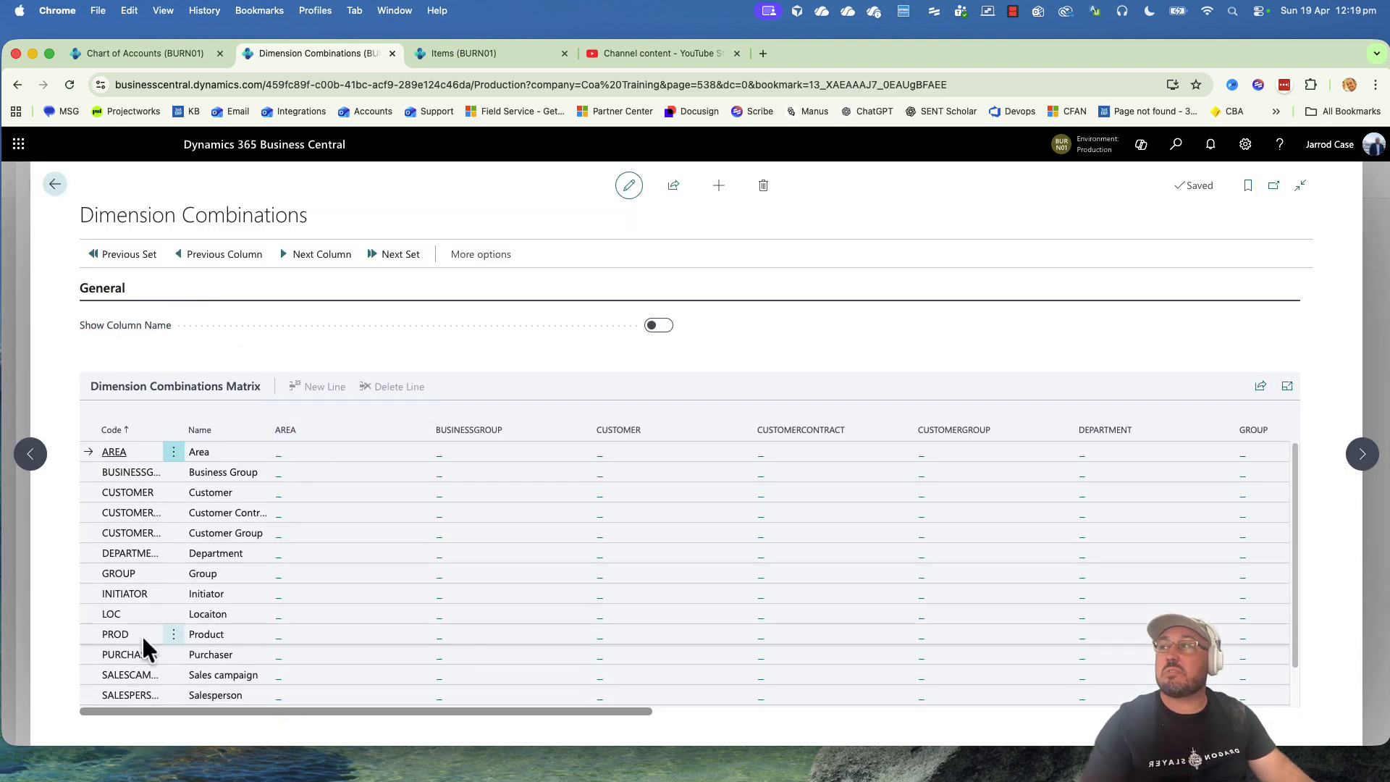
Set the dimension combination of PROD and TRUCK to Blocked and return to the sales order.
click(112, 640)
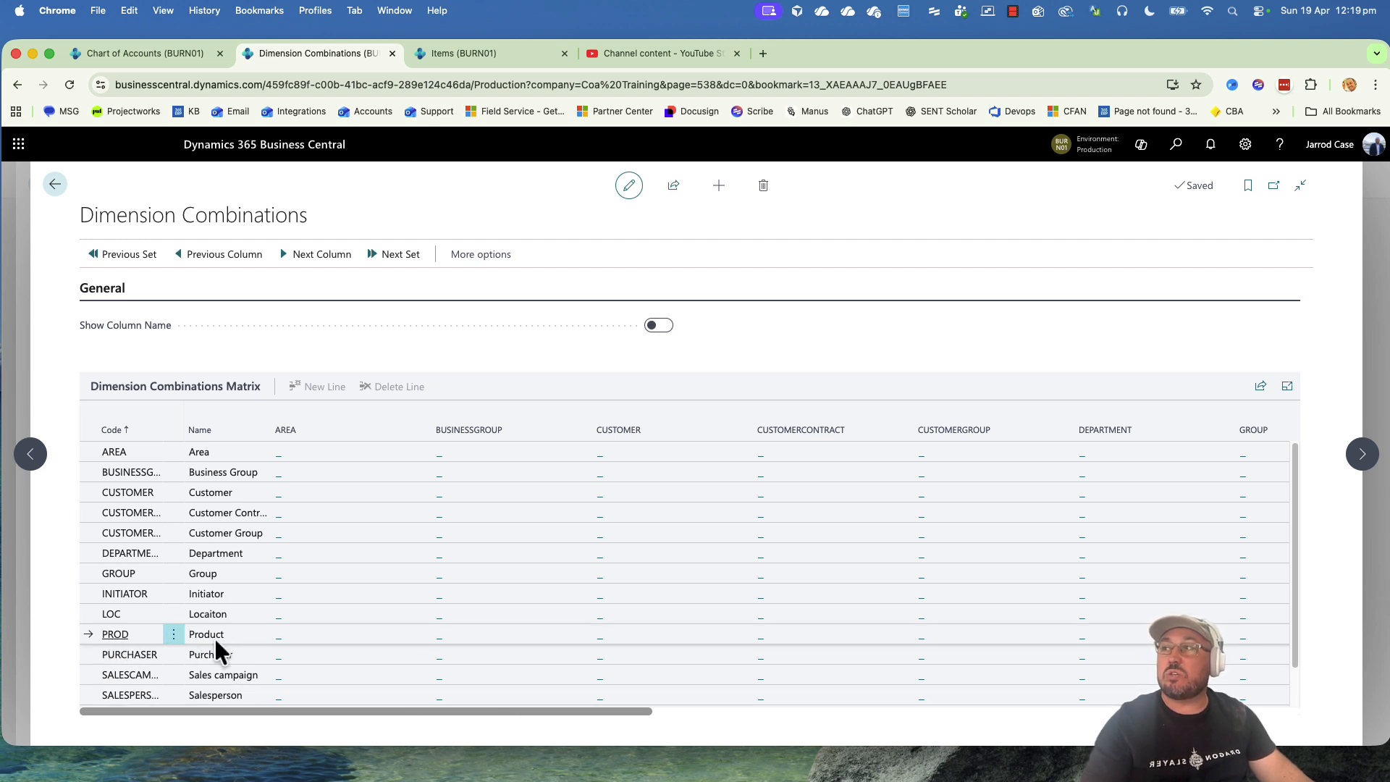
scroll(243, 662, down, 1)
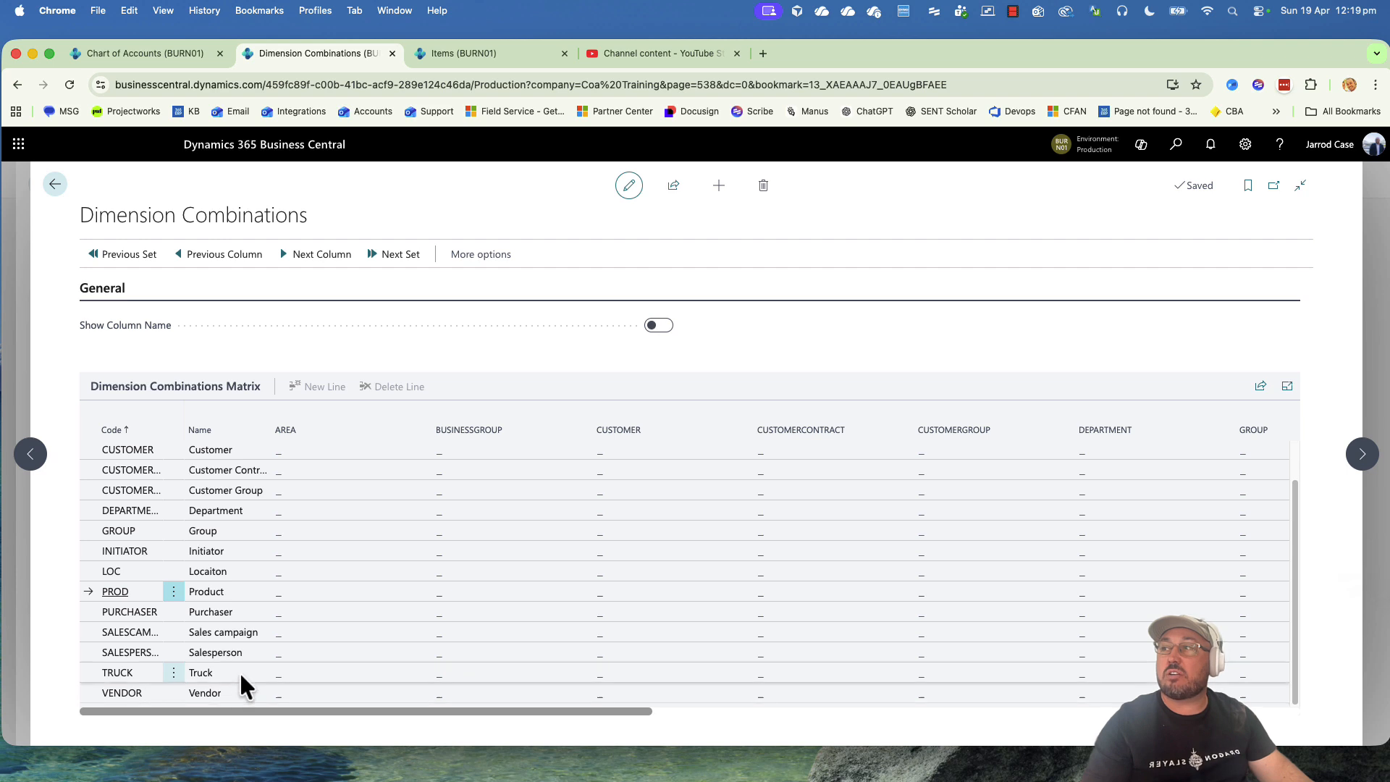
drag(466, 711, 1066, 711)
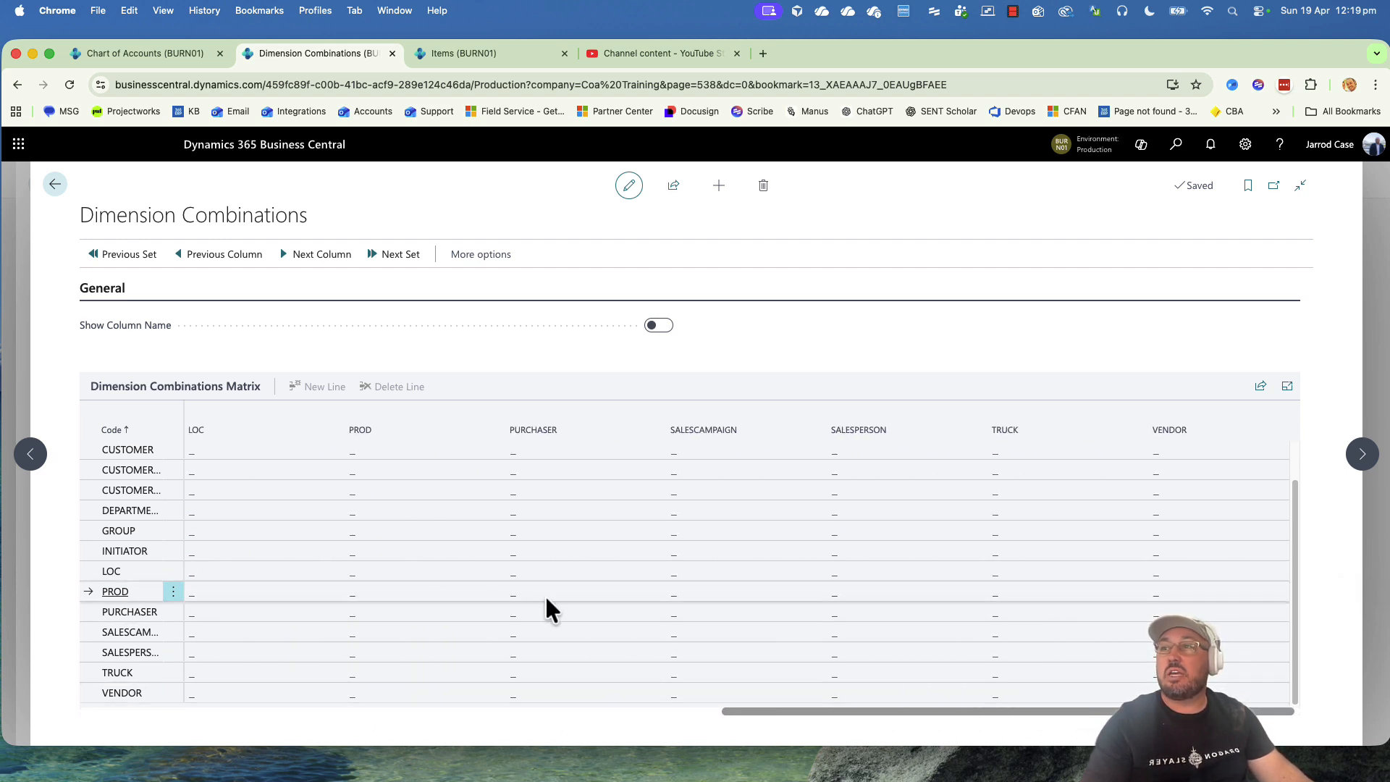
click(995, 596)
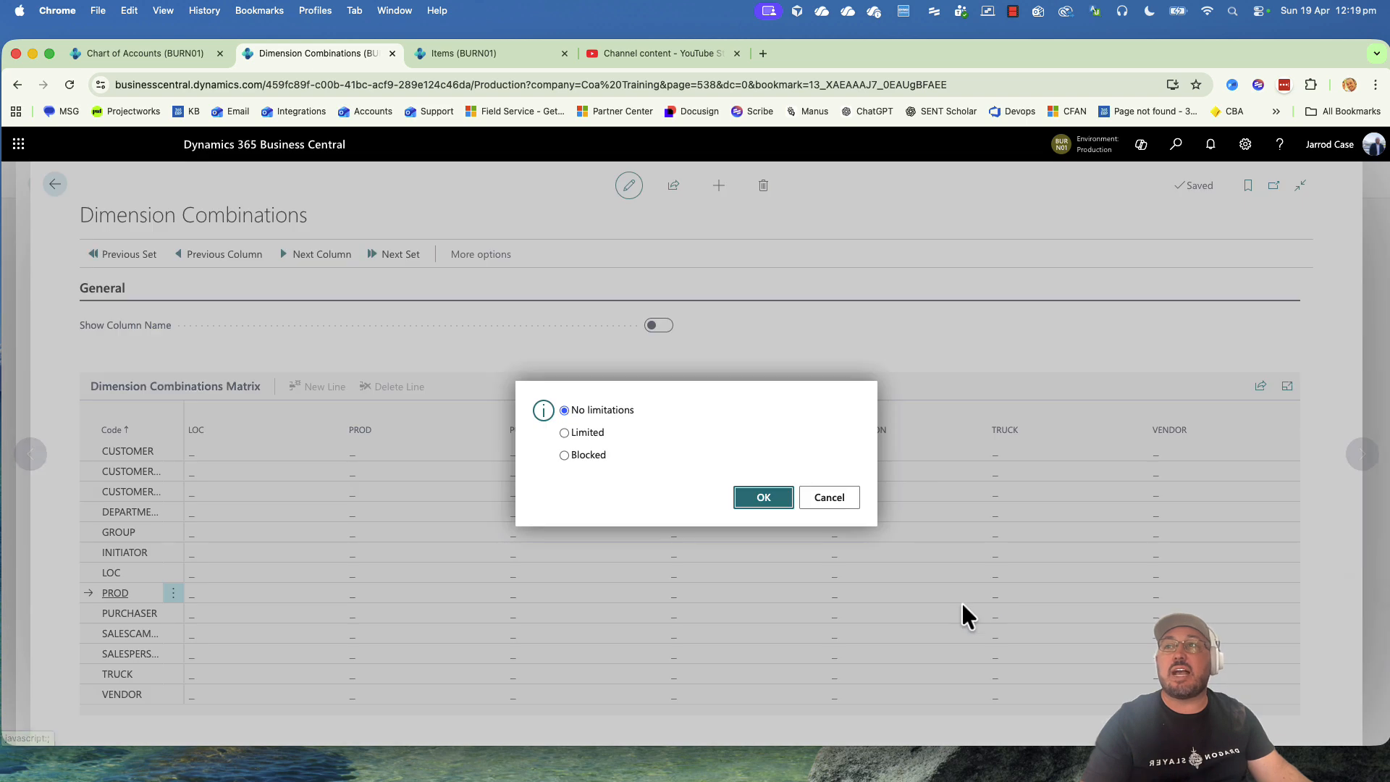
click(564, 455)
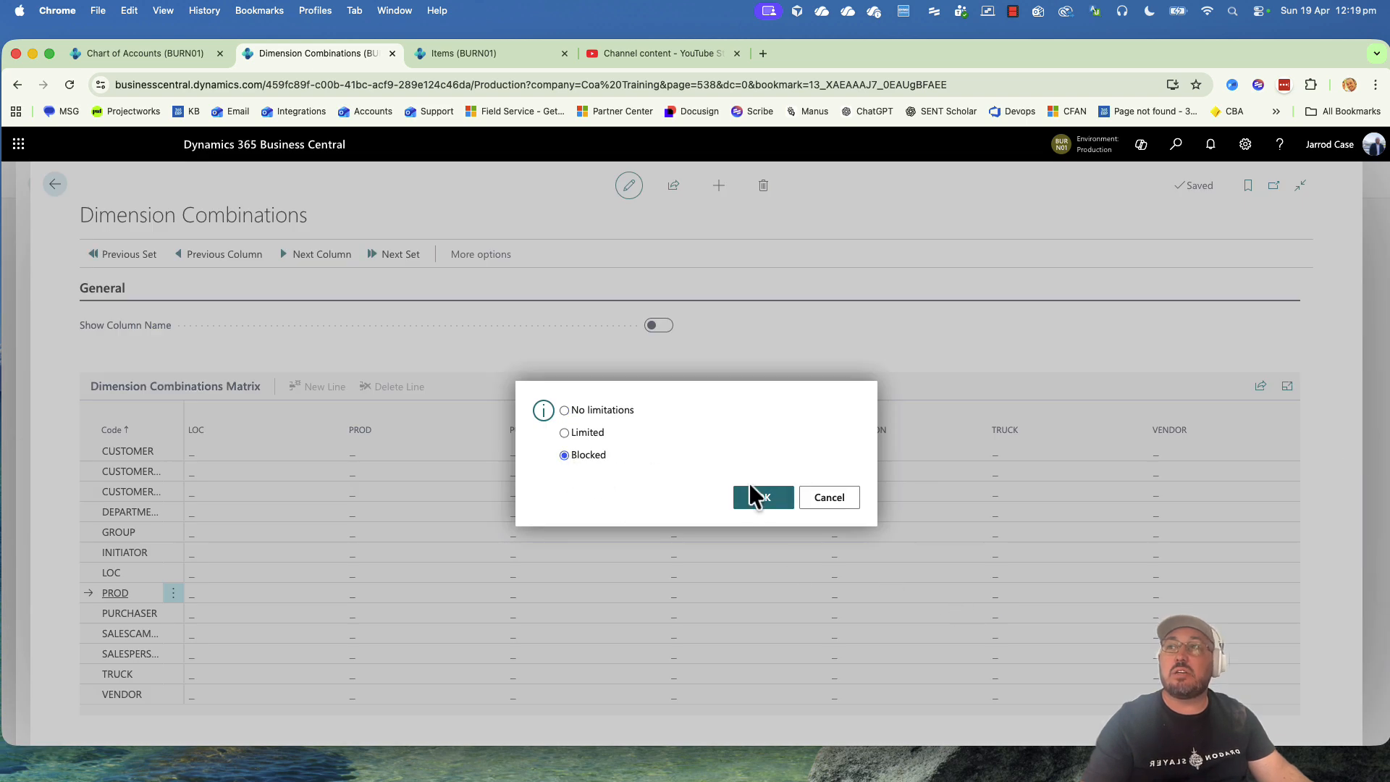
click(764, 501)
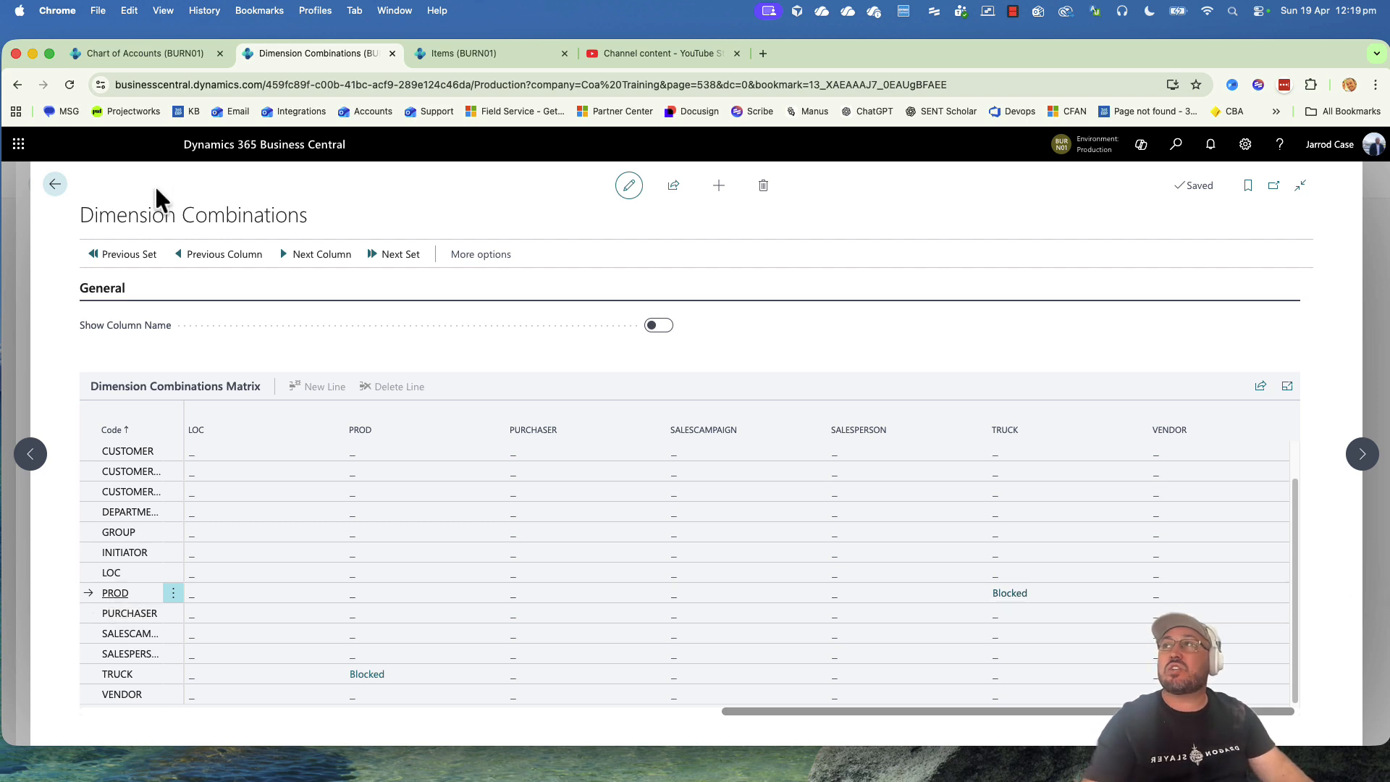
click(52, 187)
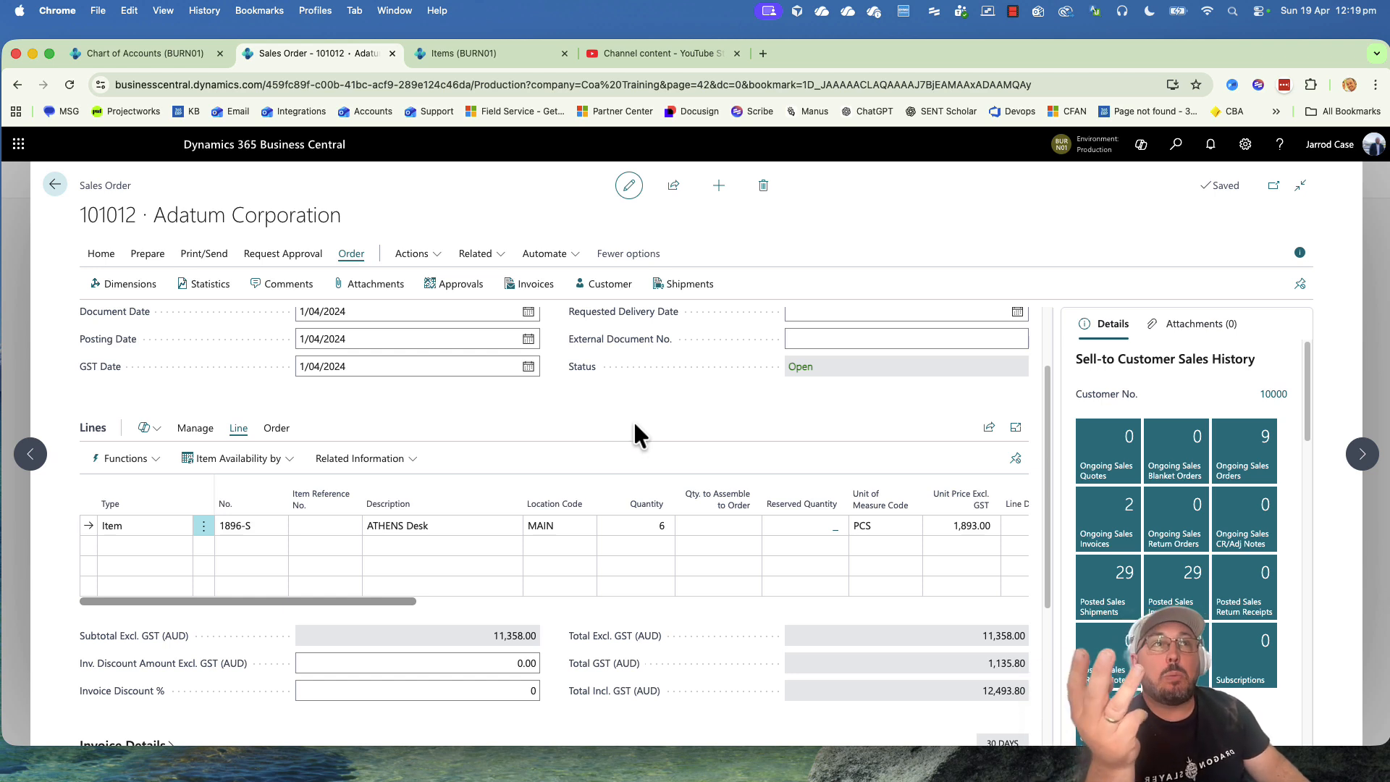
Search for "gen setup", review the shortcut dimension codes in General Ledger Setup, and check the dimension columns on the sales order line.
click(1175, 147)
text(gen s)
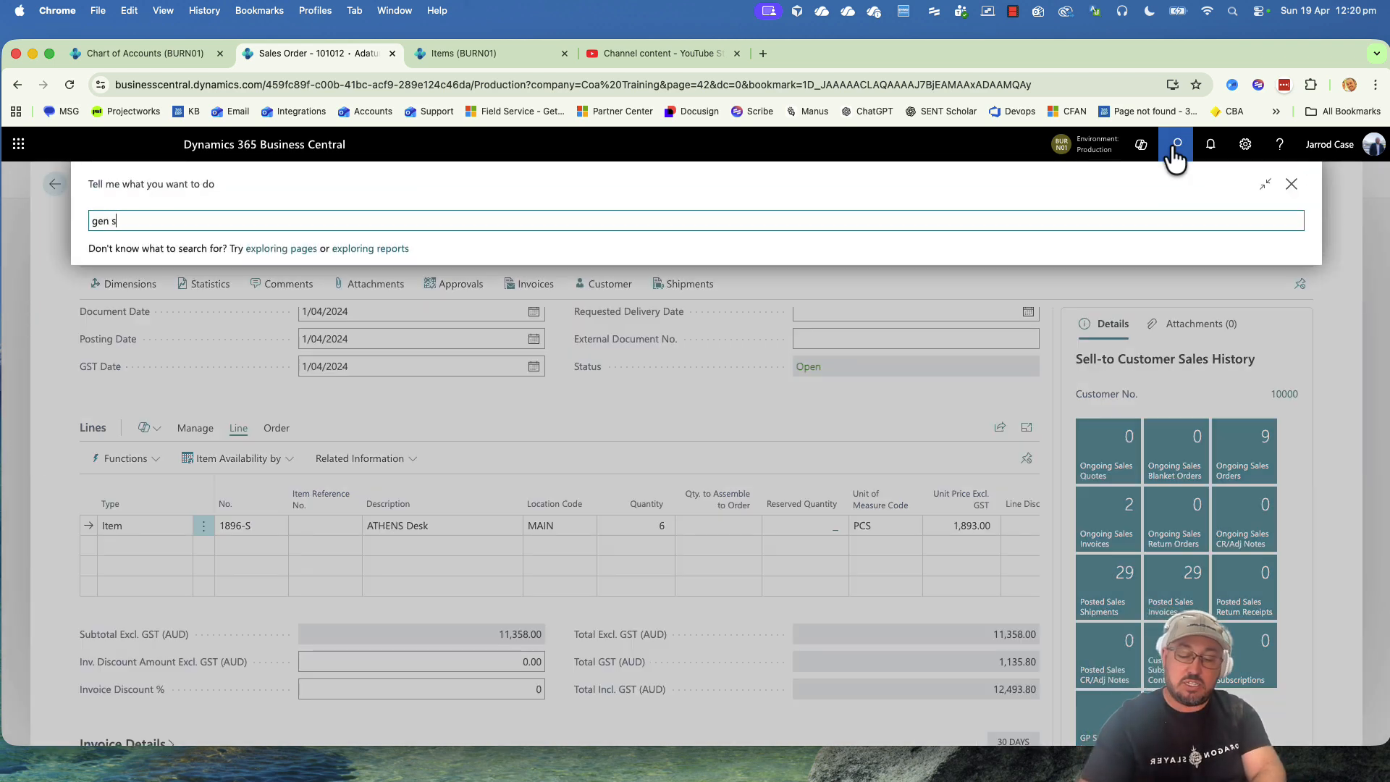
text(etup)
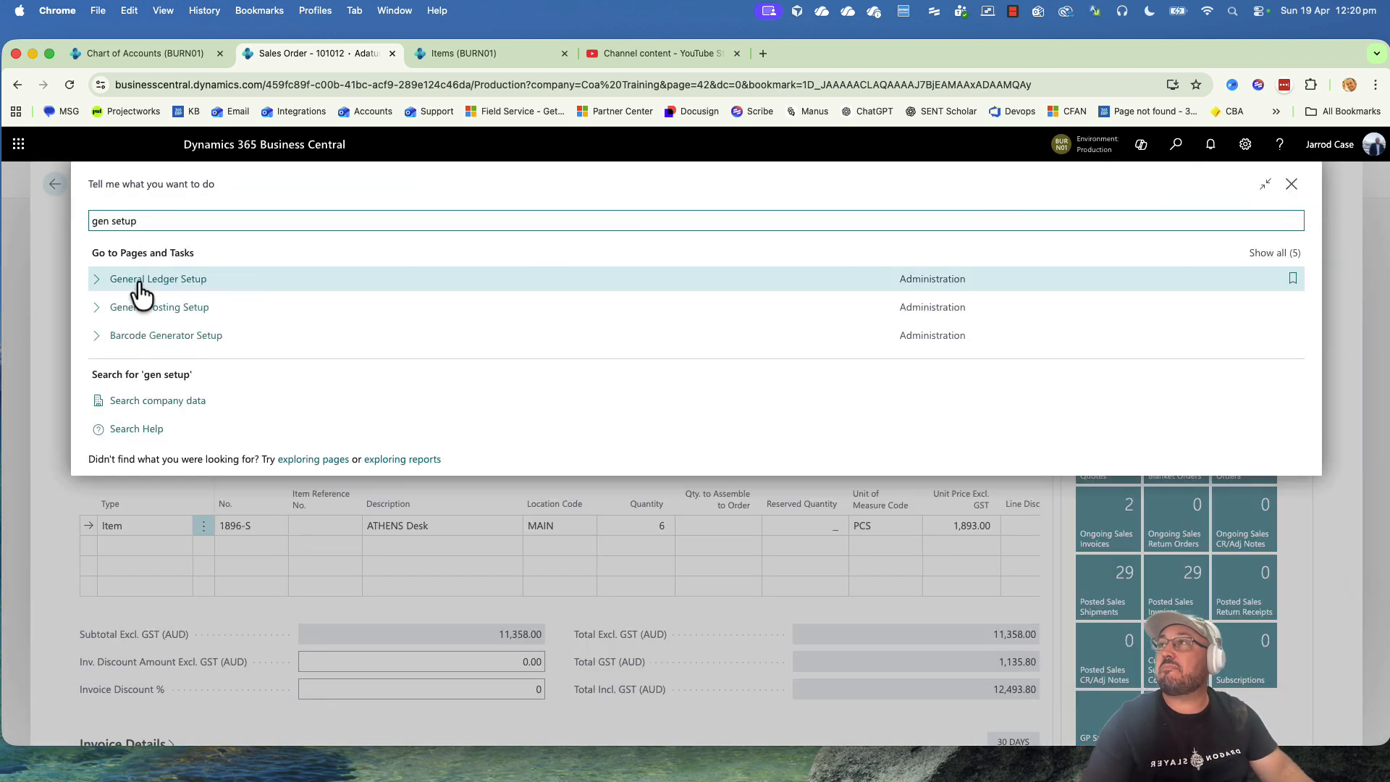
click(138, 279)
scroll(595, 470, down, 8)
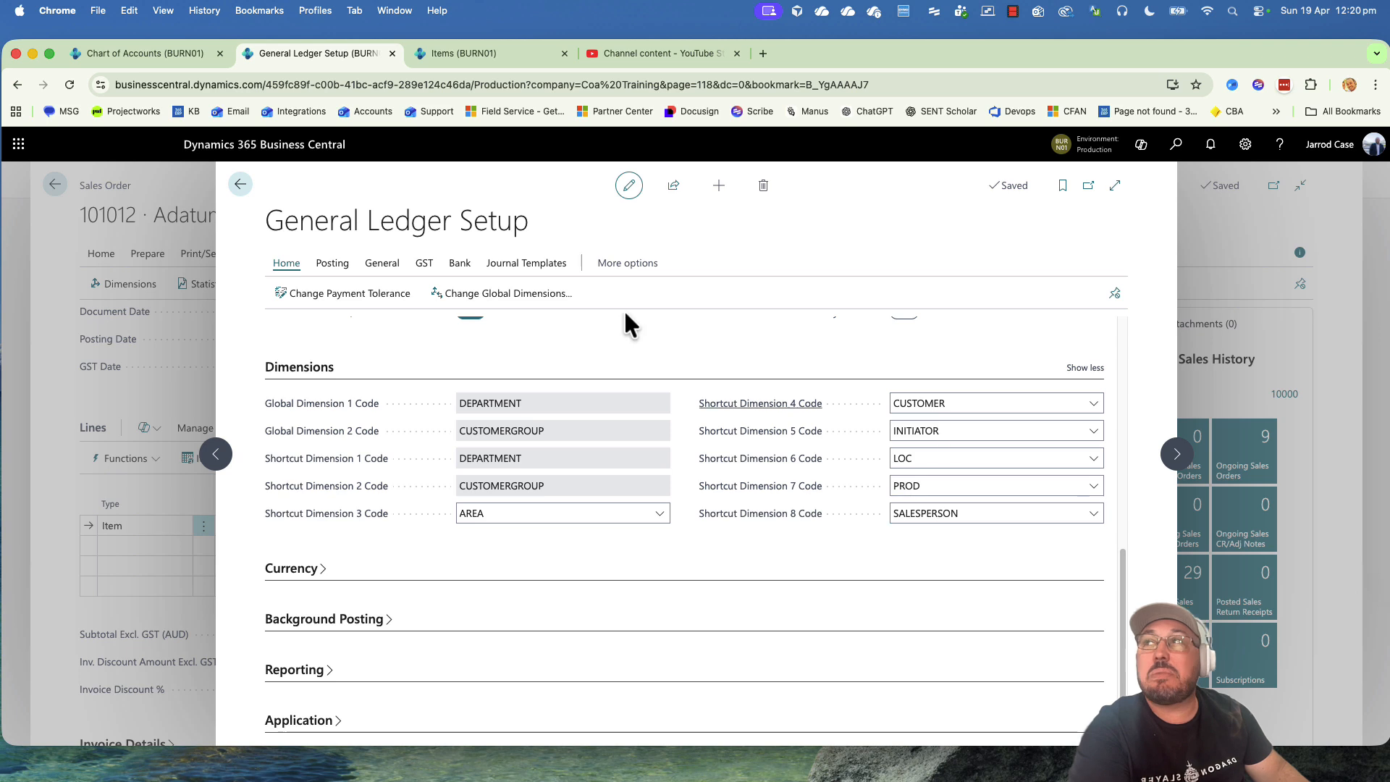
click(241, 185)
drag(393, 601, 1062, 597)
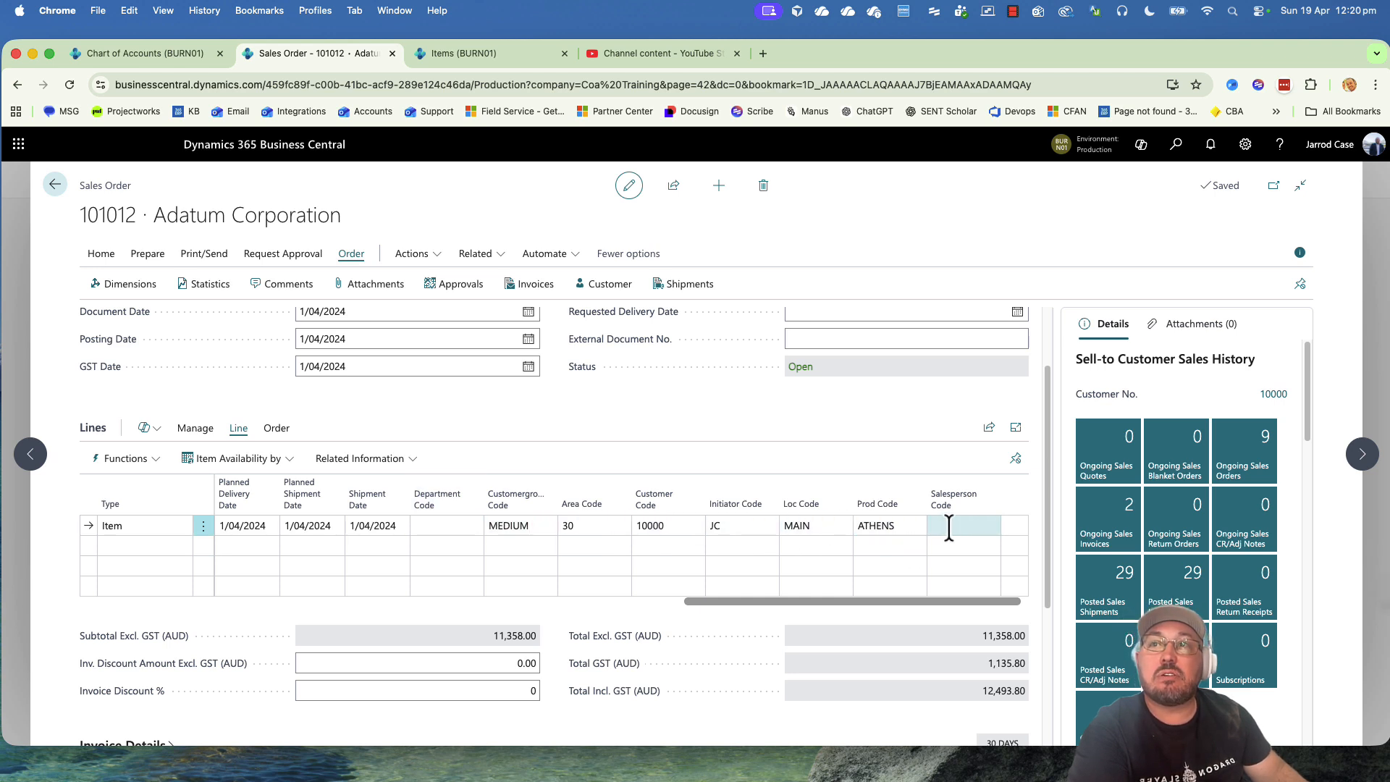
drag(948, 603, 240, 619)
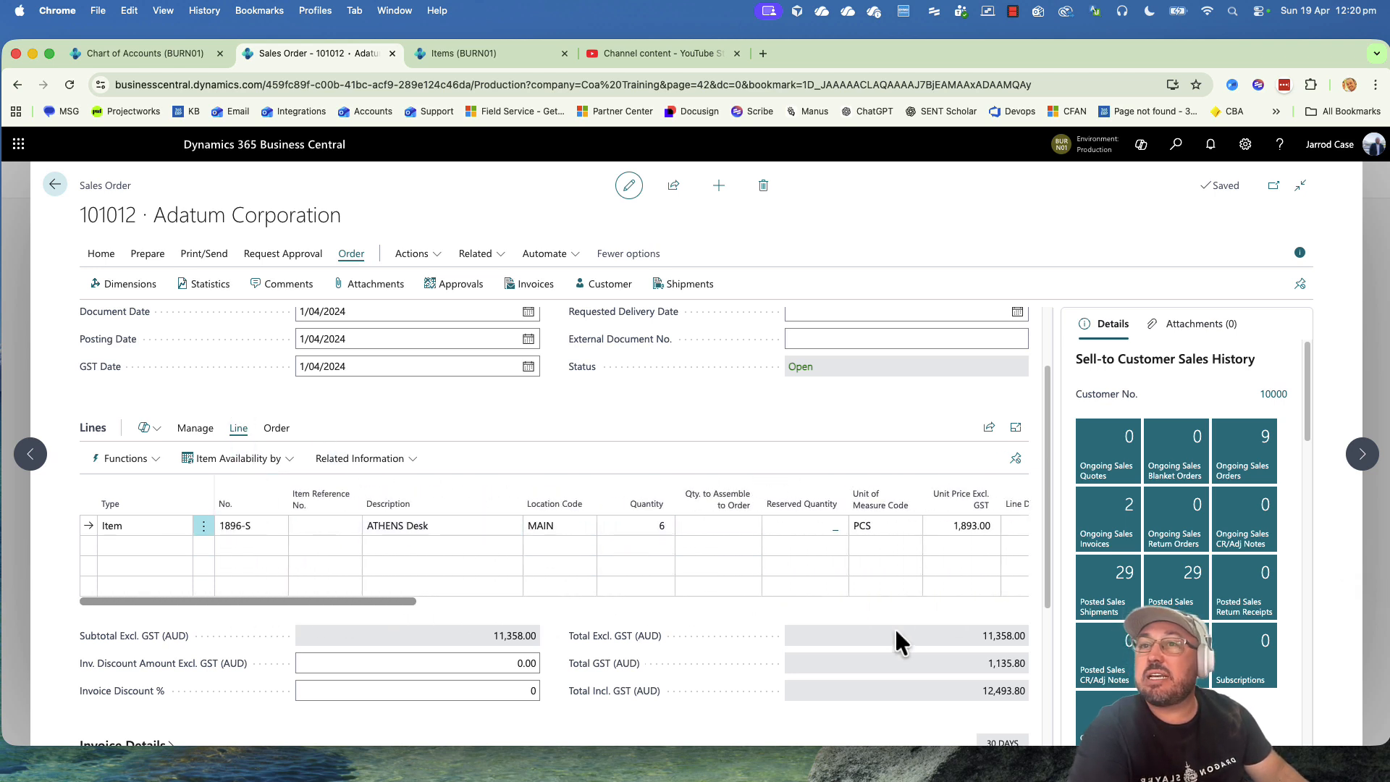
Open the sales order header's dimensions and delete the INITIATOR entry.
scroll(896, 627, down, 4)
scroll(896, 628, up, 5)
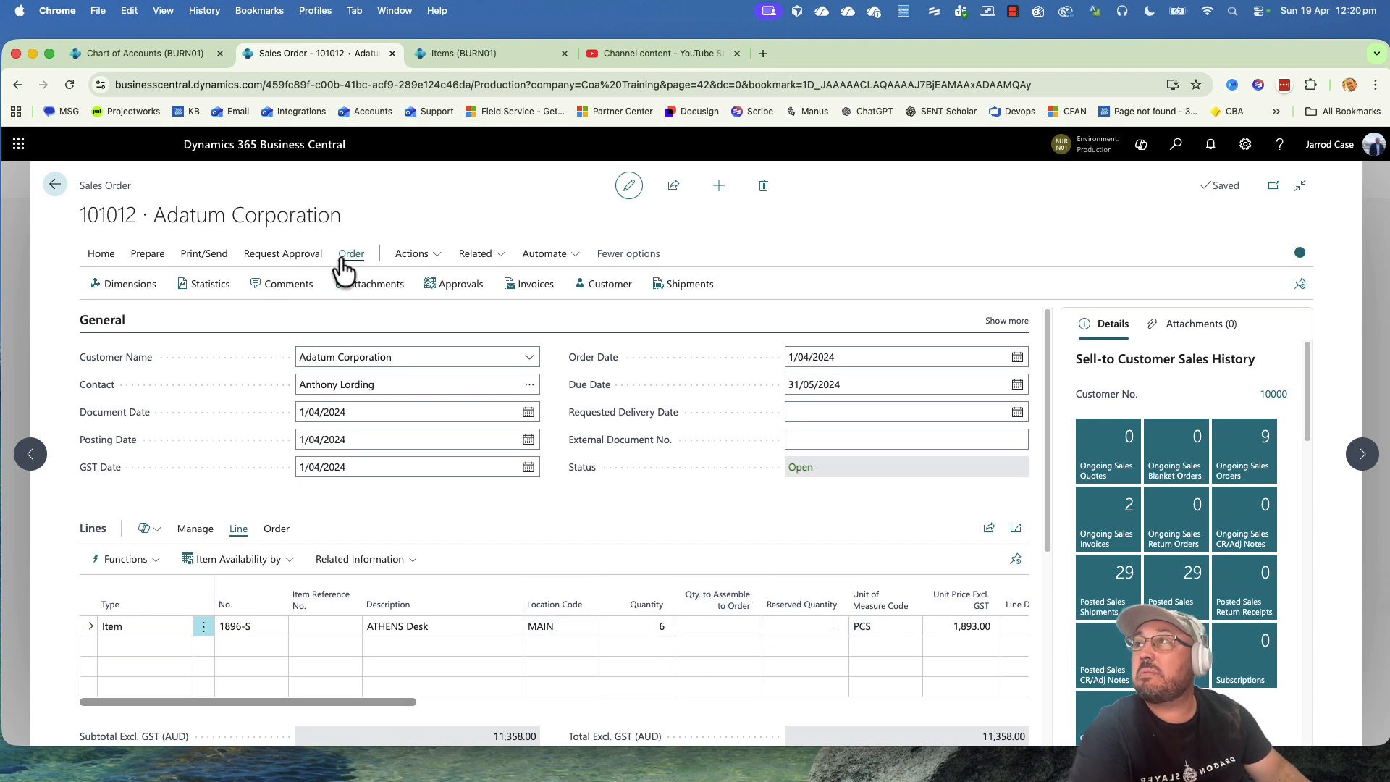
click(134, 285)
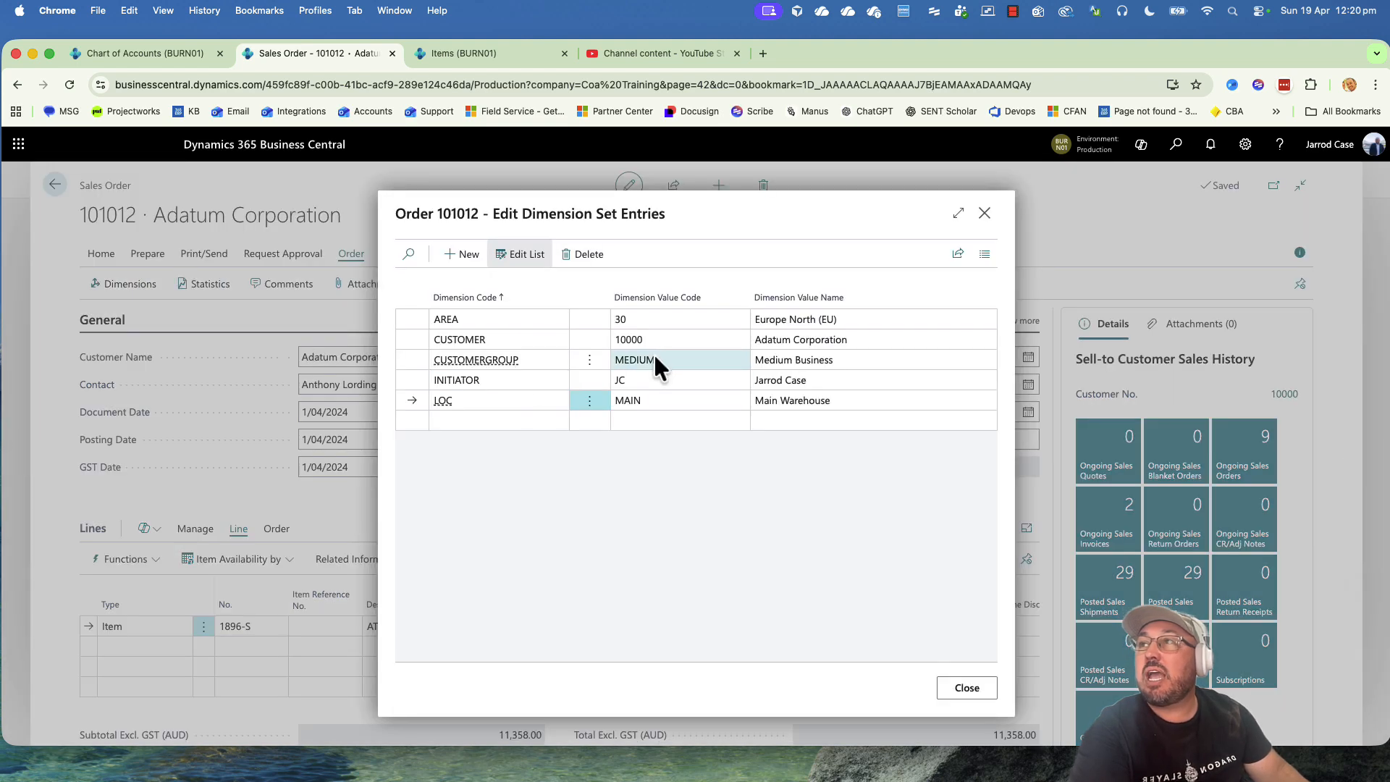
click(659, 378)
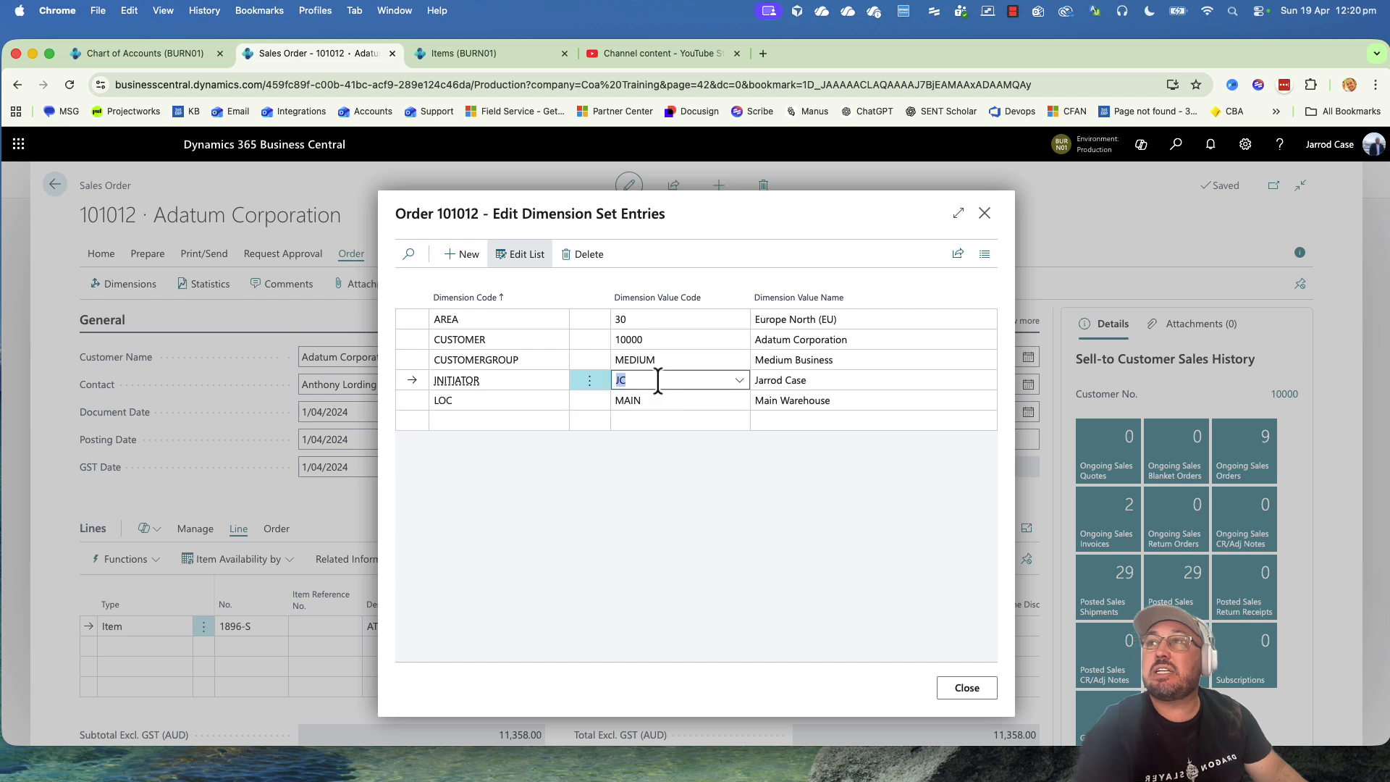
click(589, 378)
click(576, 407)
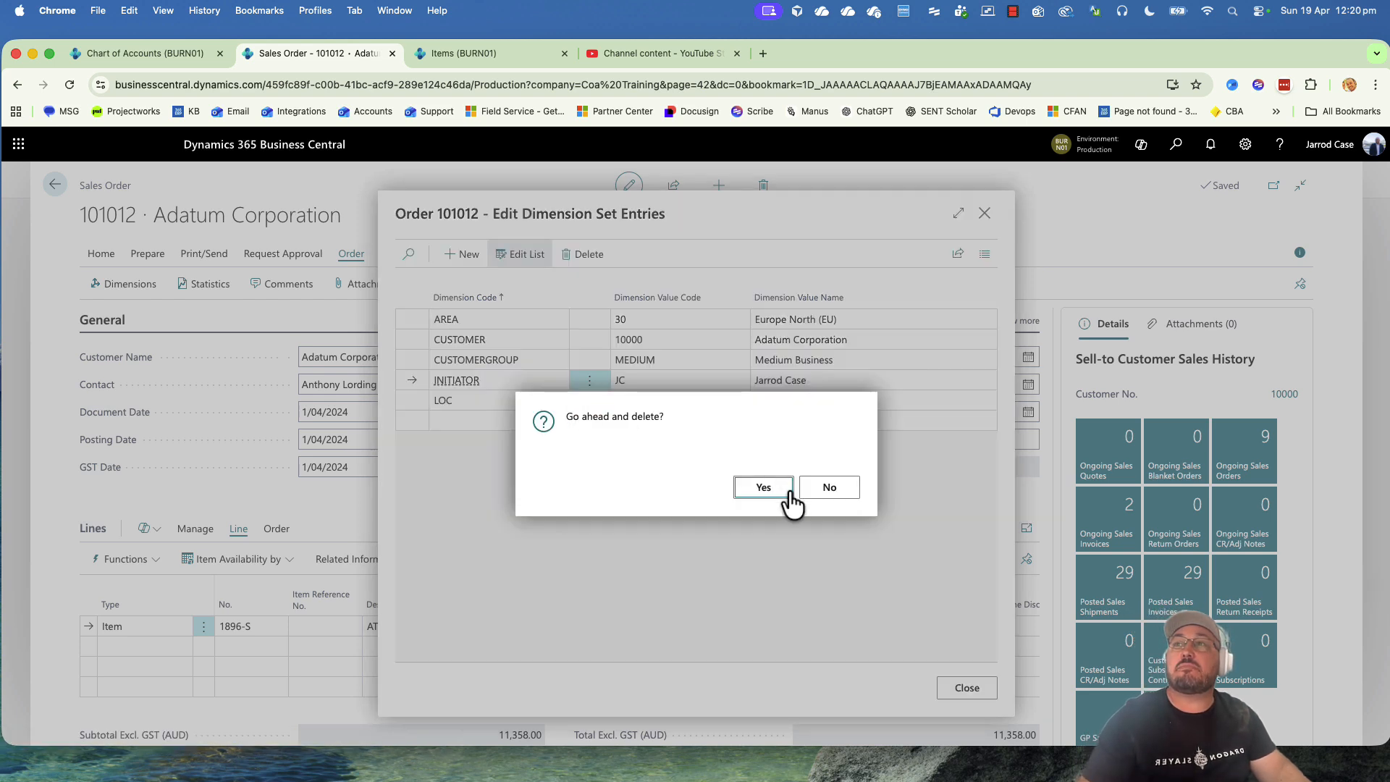
click(767, 492)
Delete the LOC entry from the order header's dimensions and update the lines with the change.
click(589, 380)
click(580, 408)
click(764, 487)
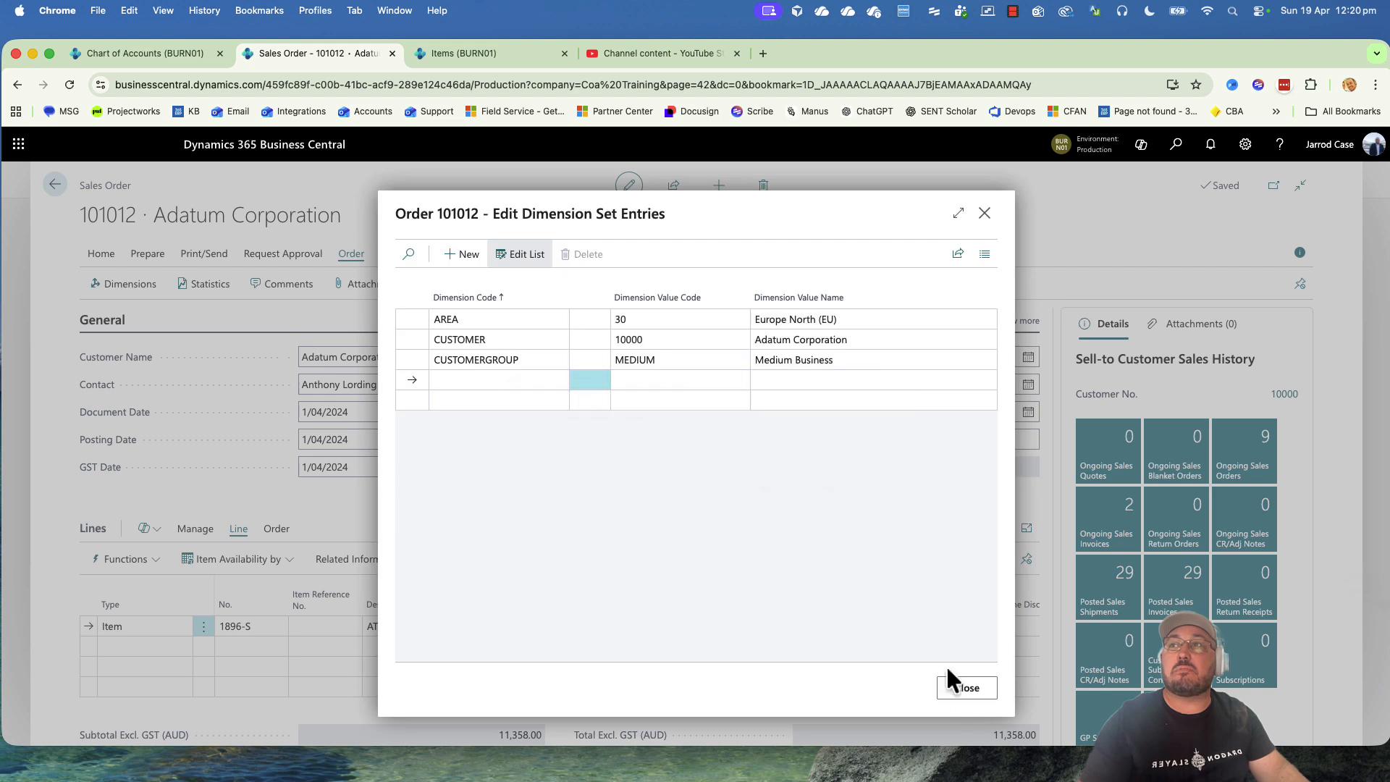
click(967, 688)
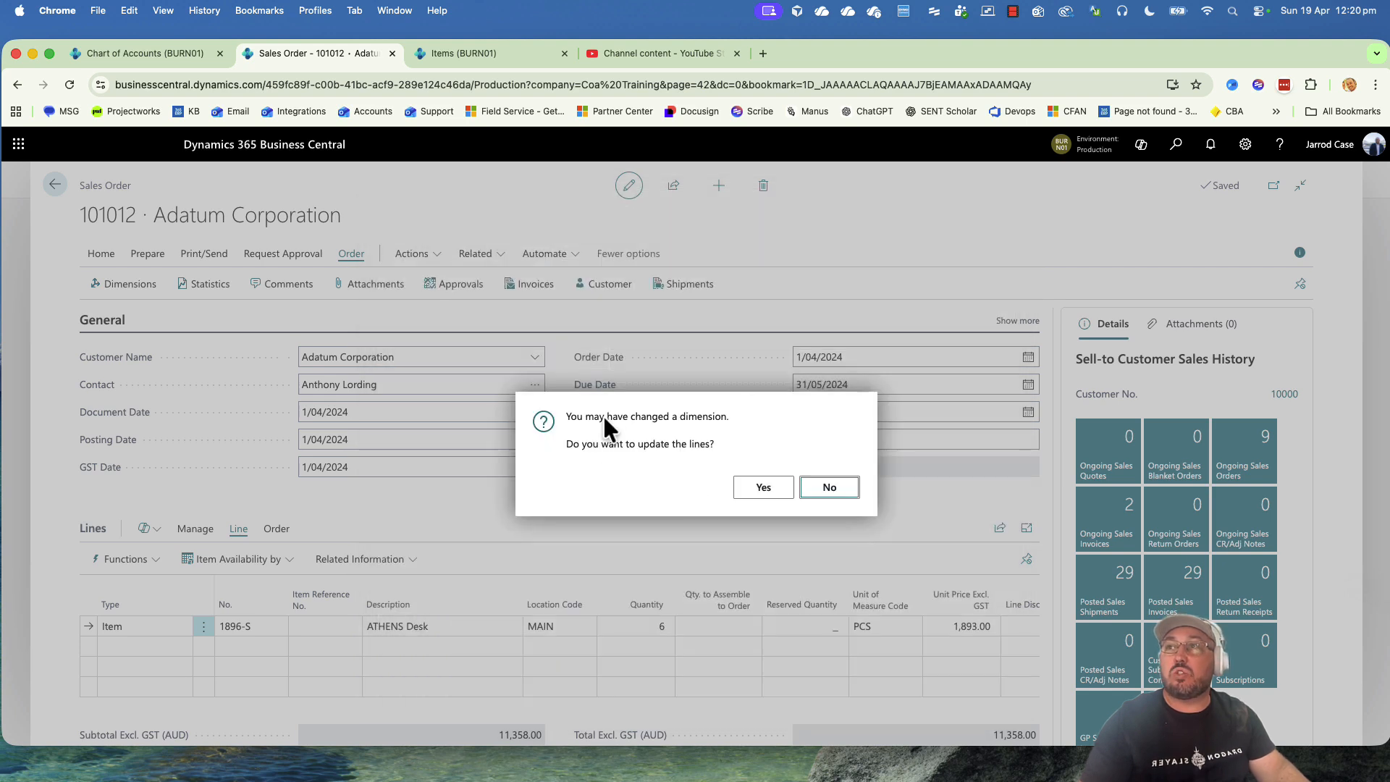
click(764, 487)
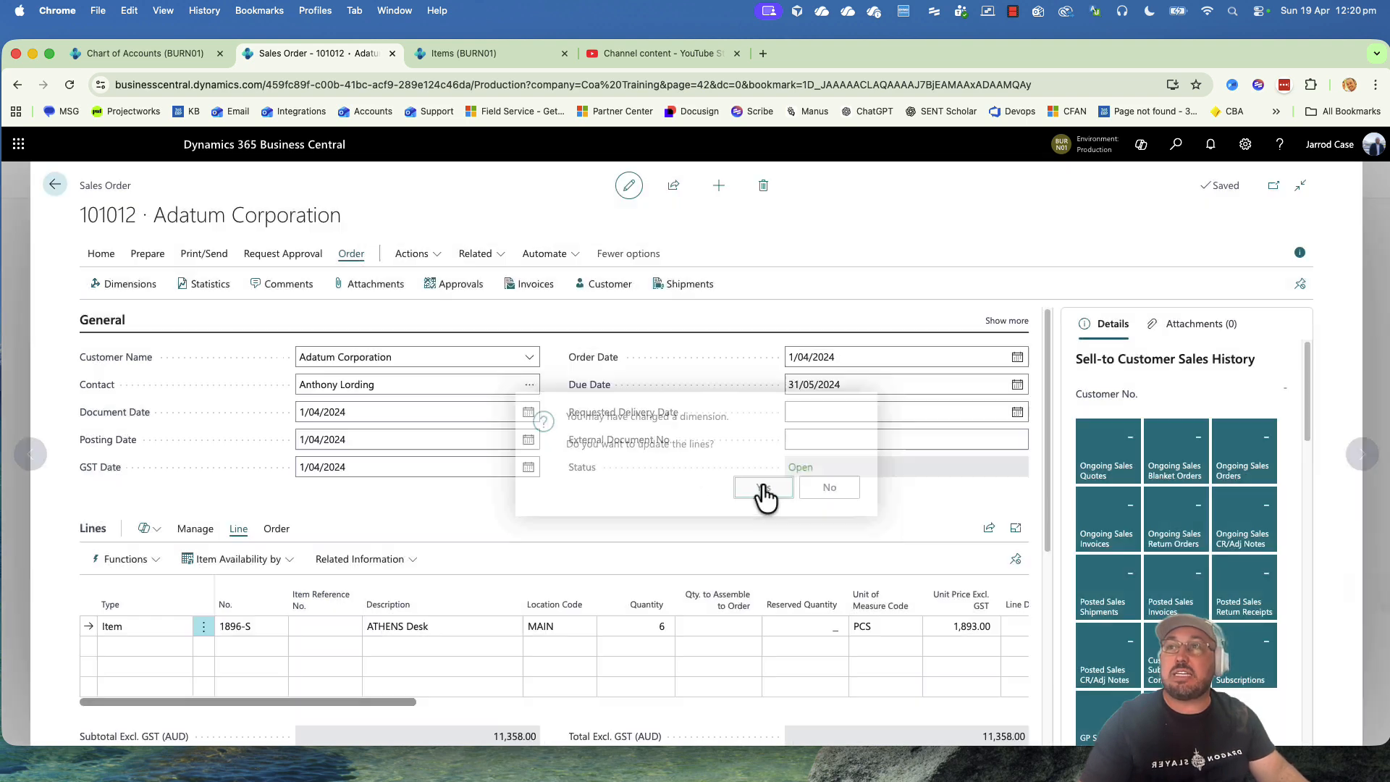
Check the dimension set entries of the ATHENS Desk line and close them.
click(357, 571)
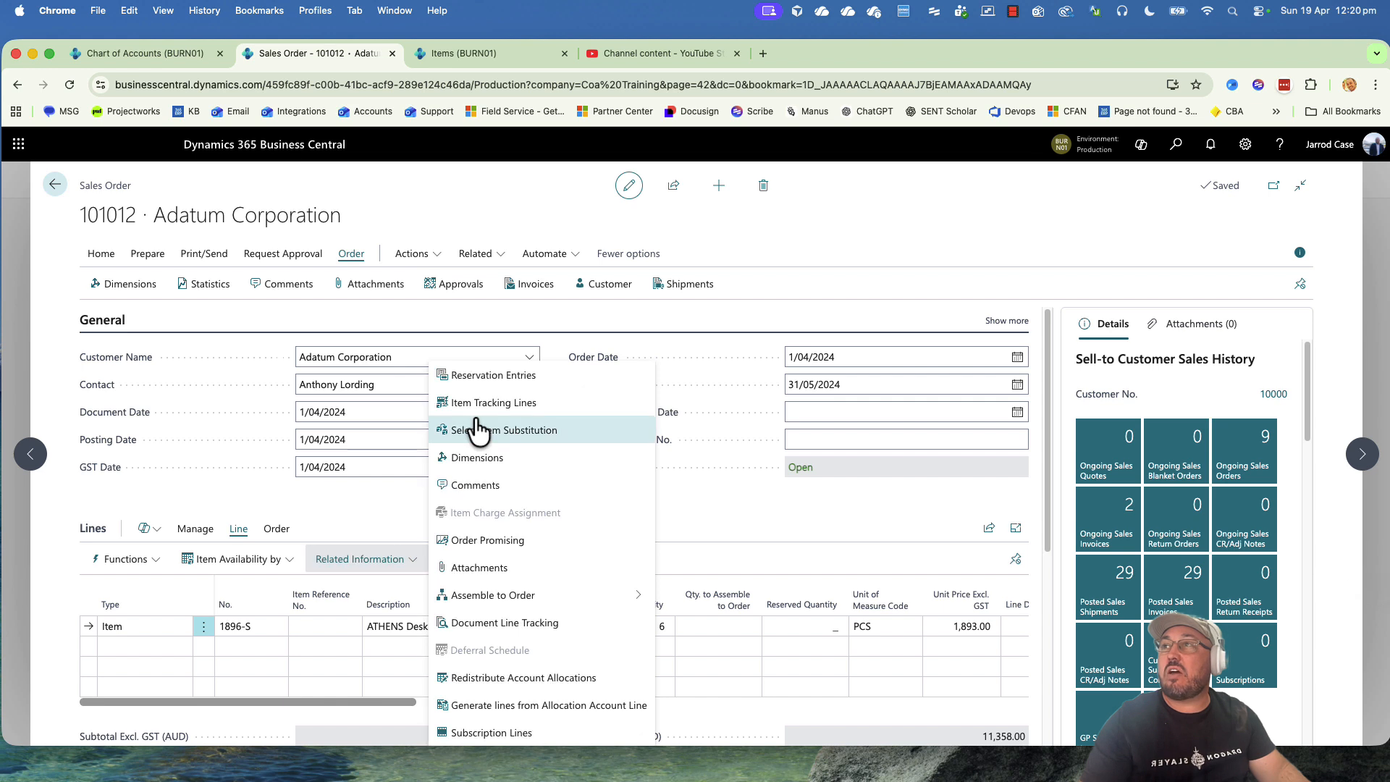
click(481, 458)
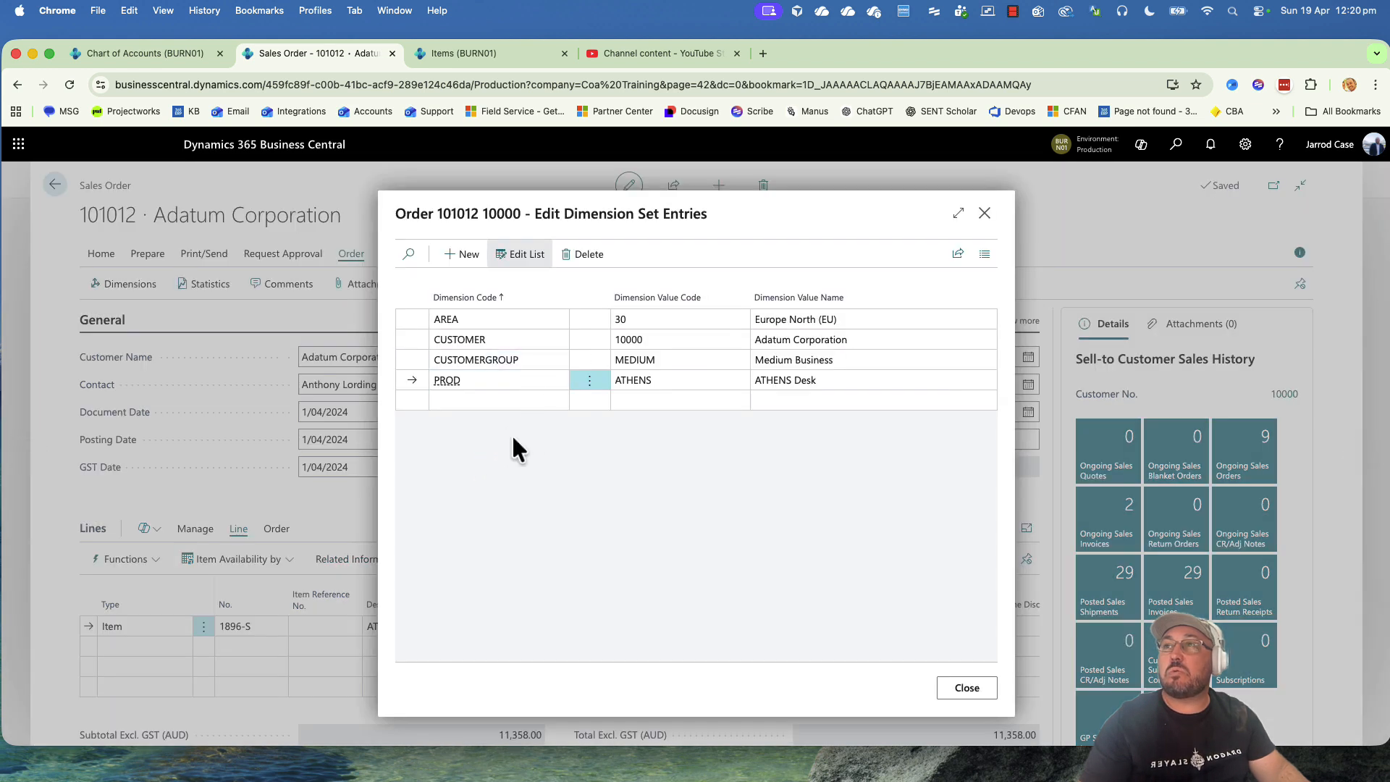
key(Escape)
Preview the posting of the sales order, review the error messages, and return to the order.
click(102, 254)
click(140, 284)
click(147, 367)
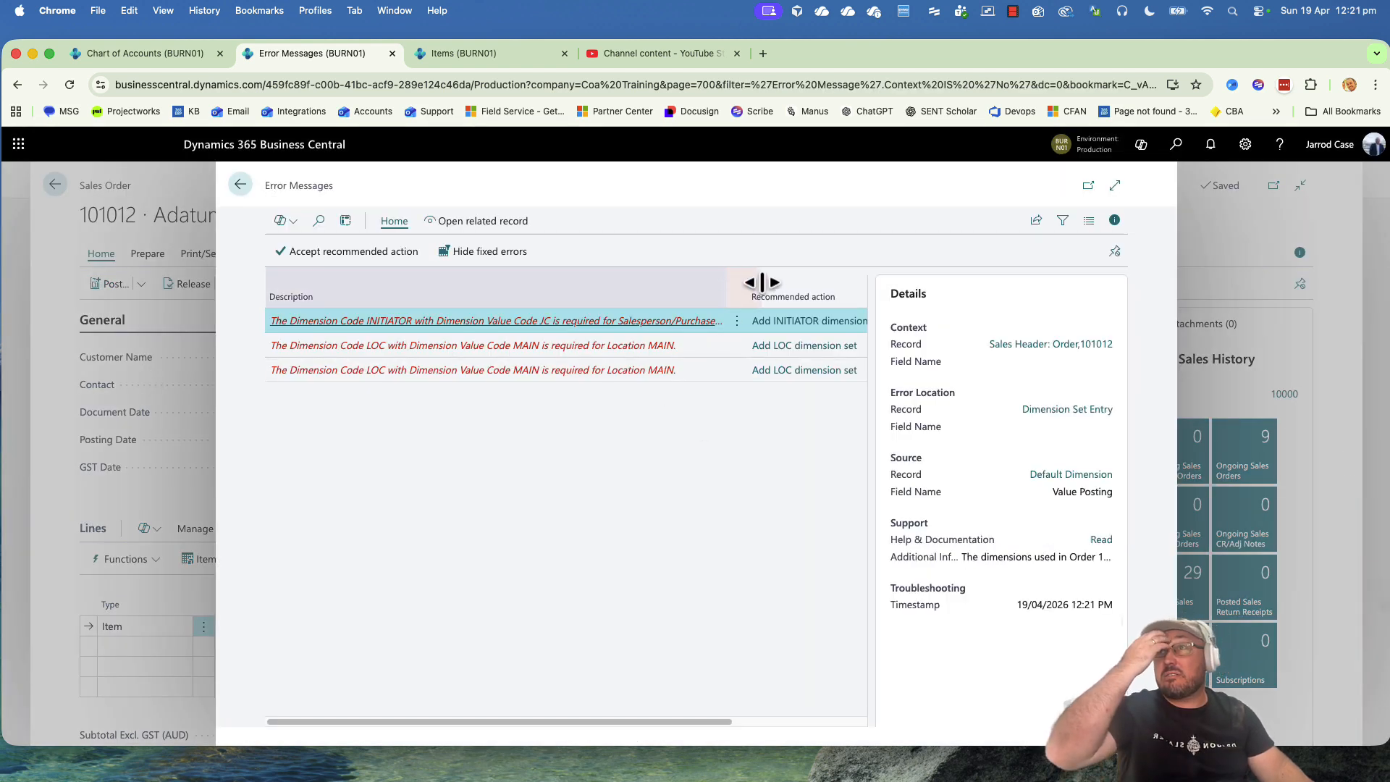
click(1114, 220)
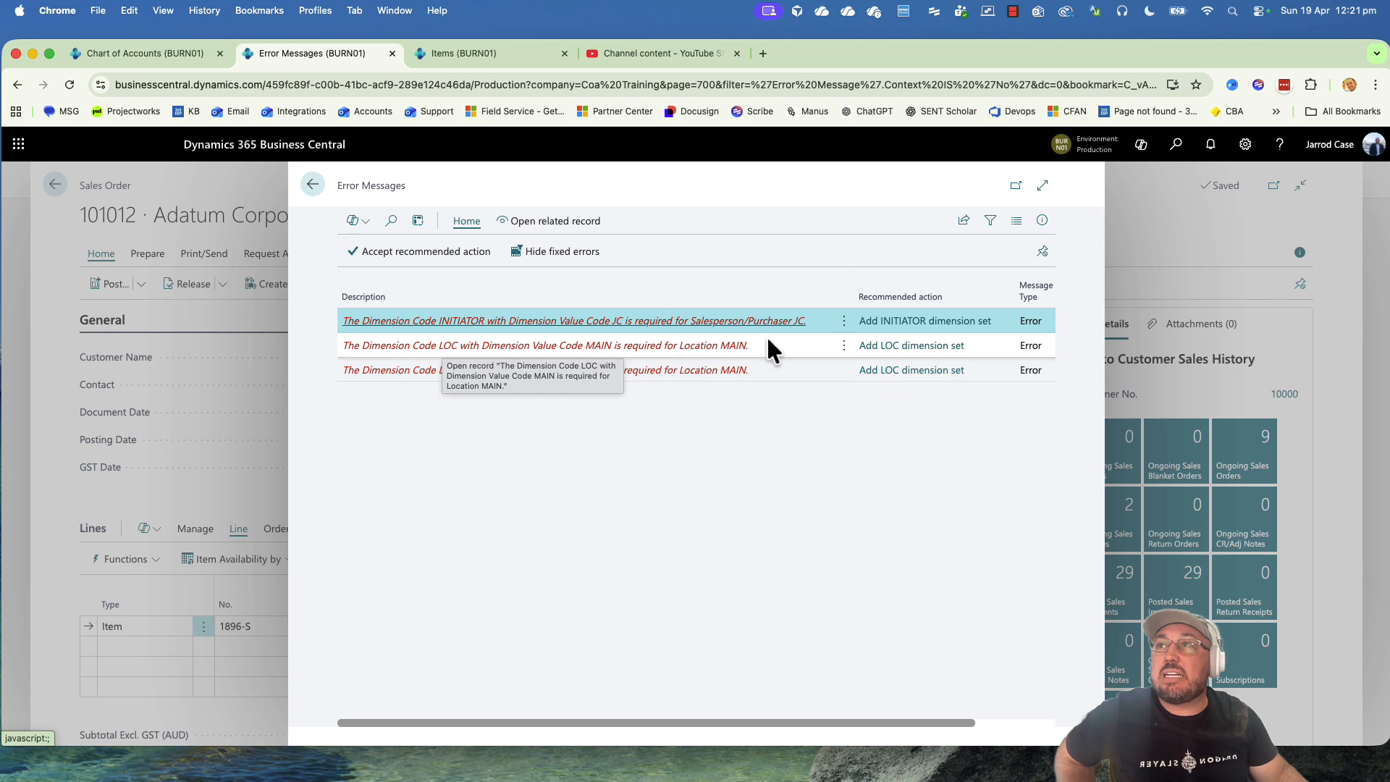
click(805, 370)
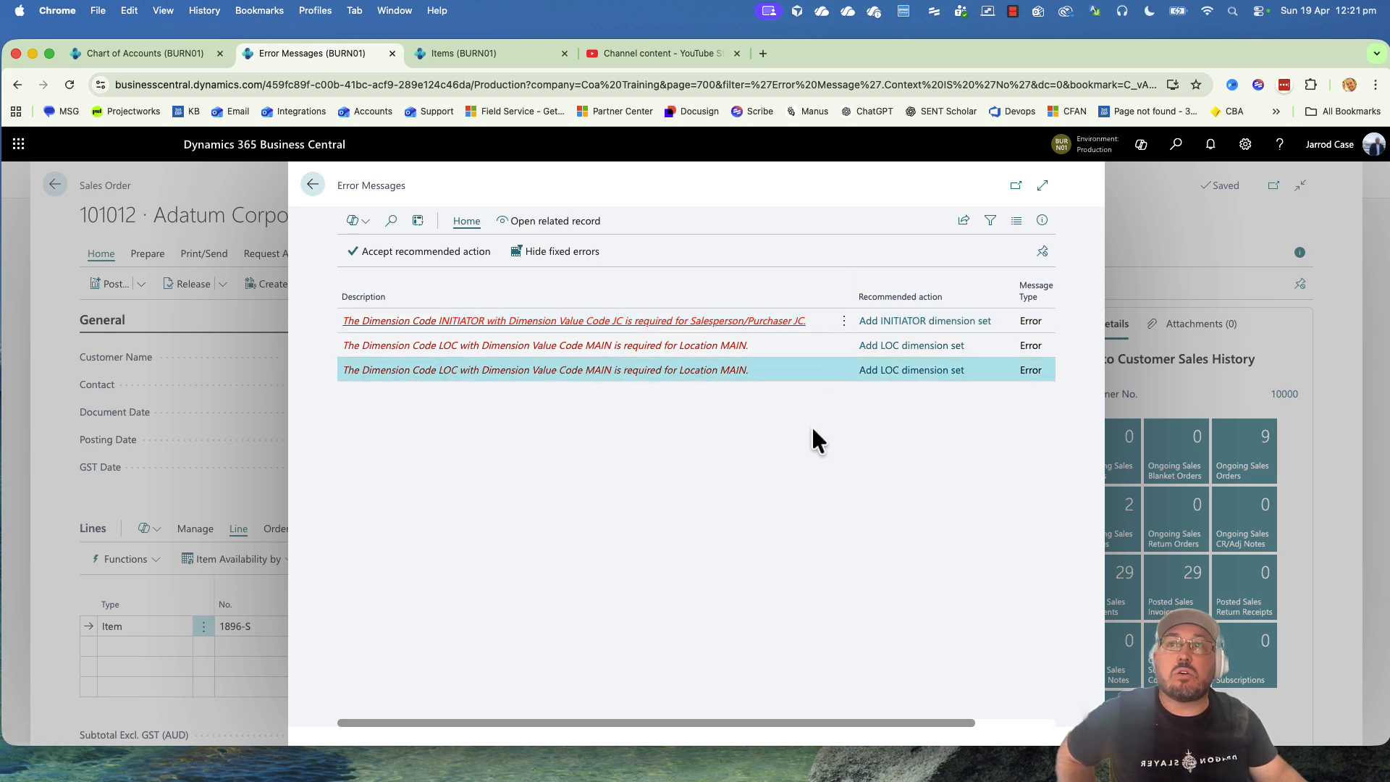
click(312, 185)
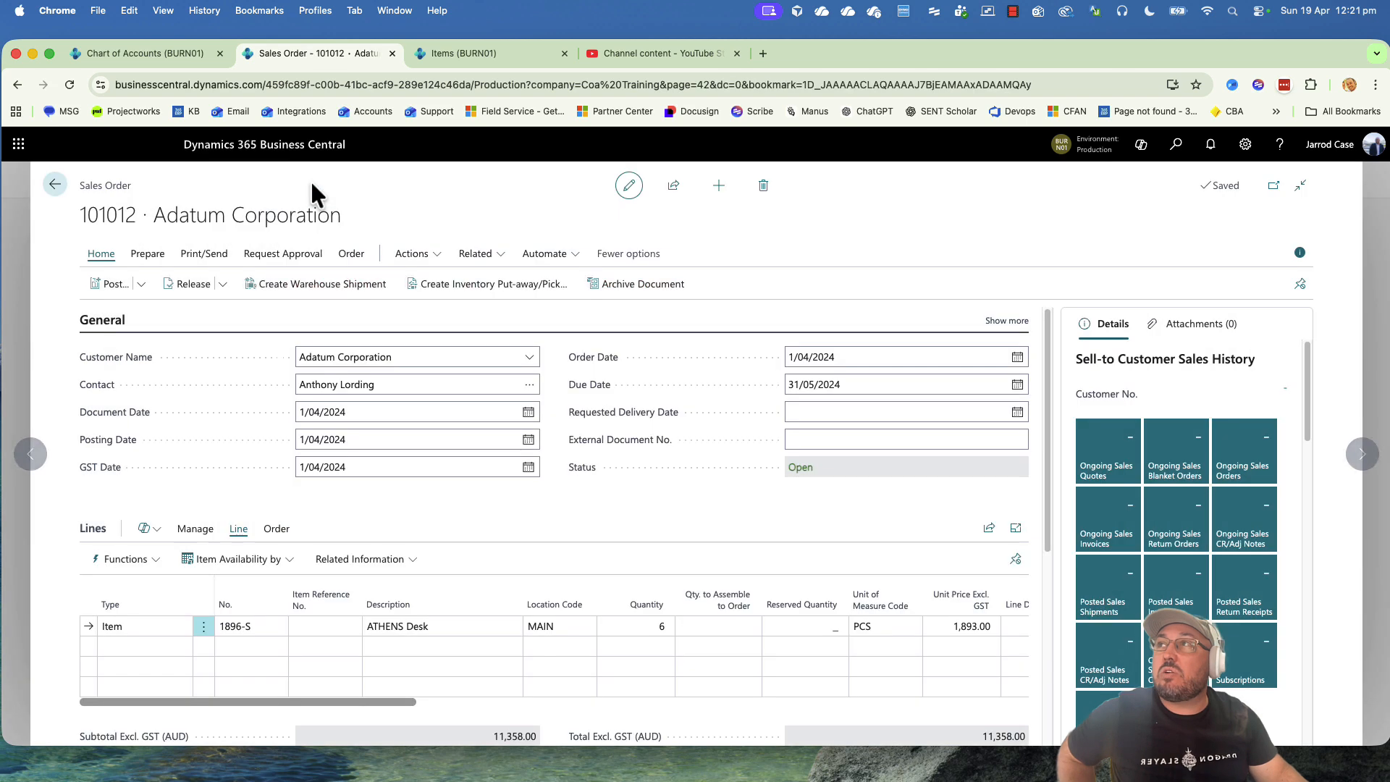
Add the INITIATOR dimension with value JC to the sales order header's dimensions.
click(350, 254)
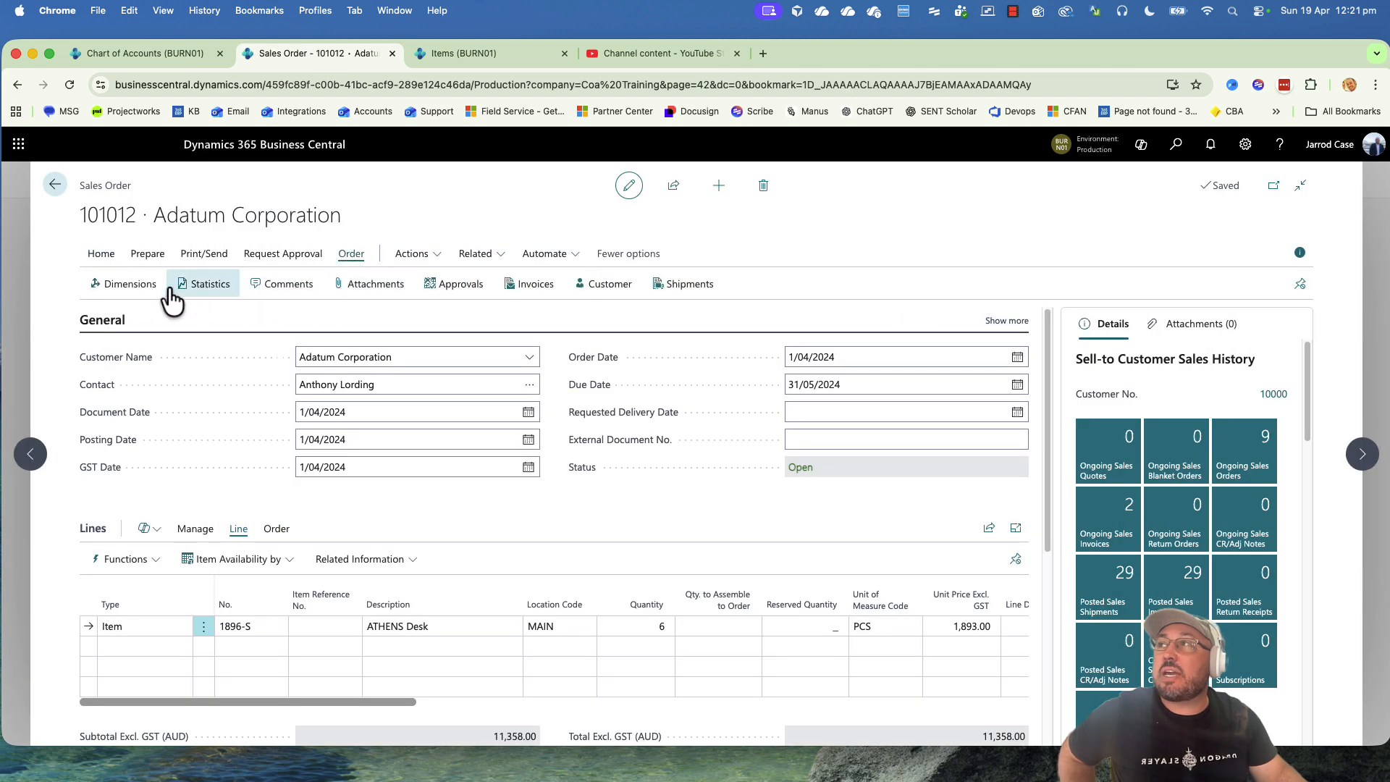
click(138, 285)
click(558, 379)
scroll(549, 502, down, 2)
scroll(550, 512, down, 2)
click(534, 501)
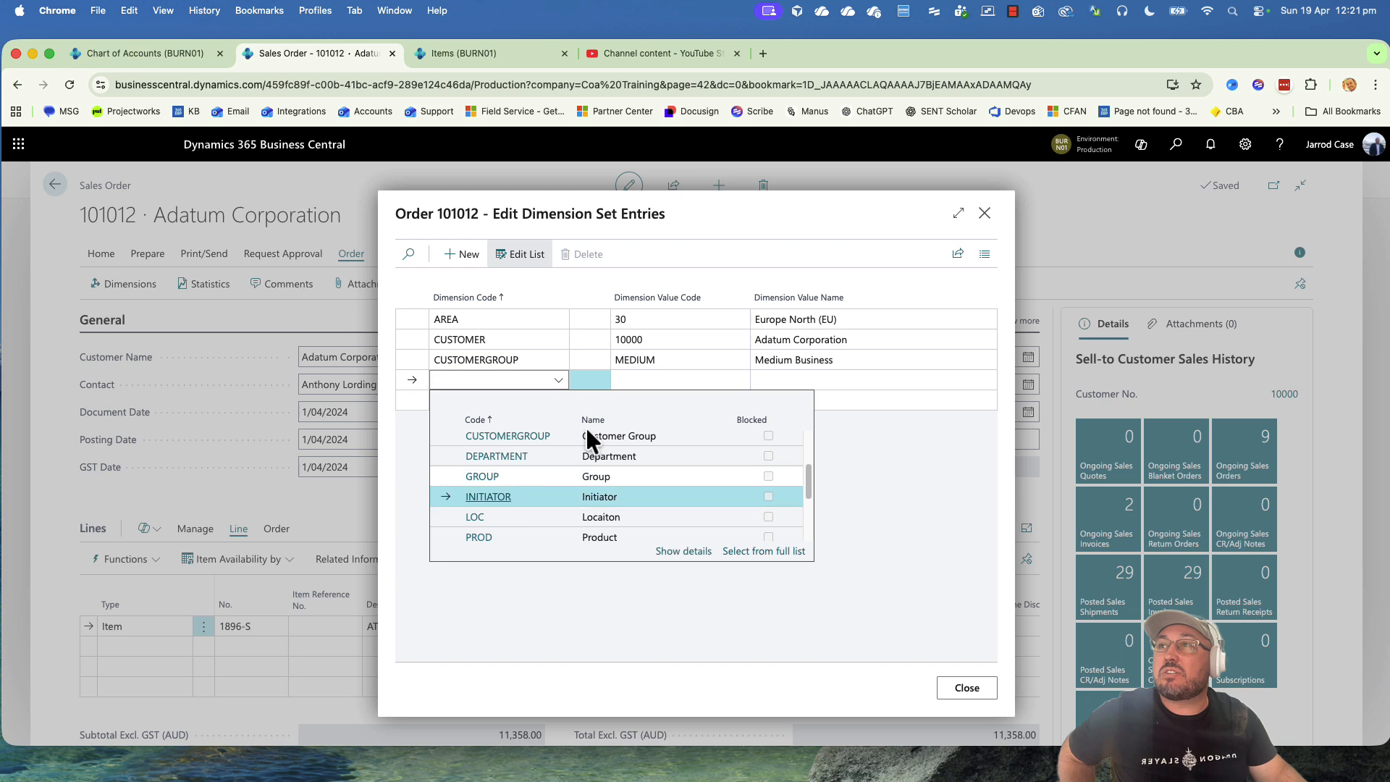
click(649, 381)
click(652, 442)
Add the LOC dimension with value MAIN to the order header's dimensions and update the lines with the change.
click(499, 400)
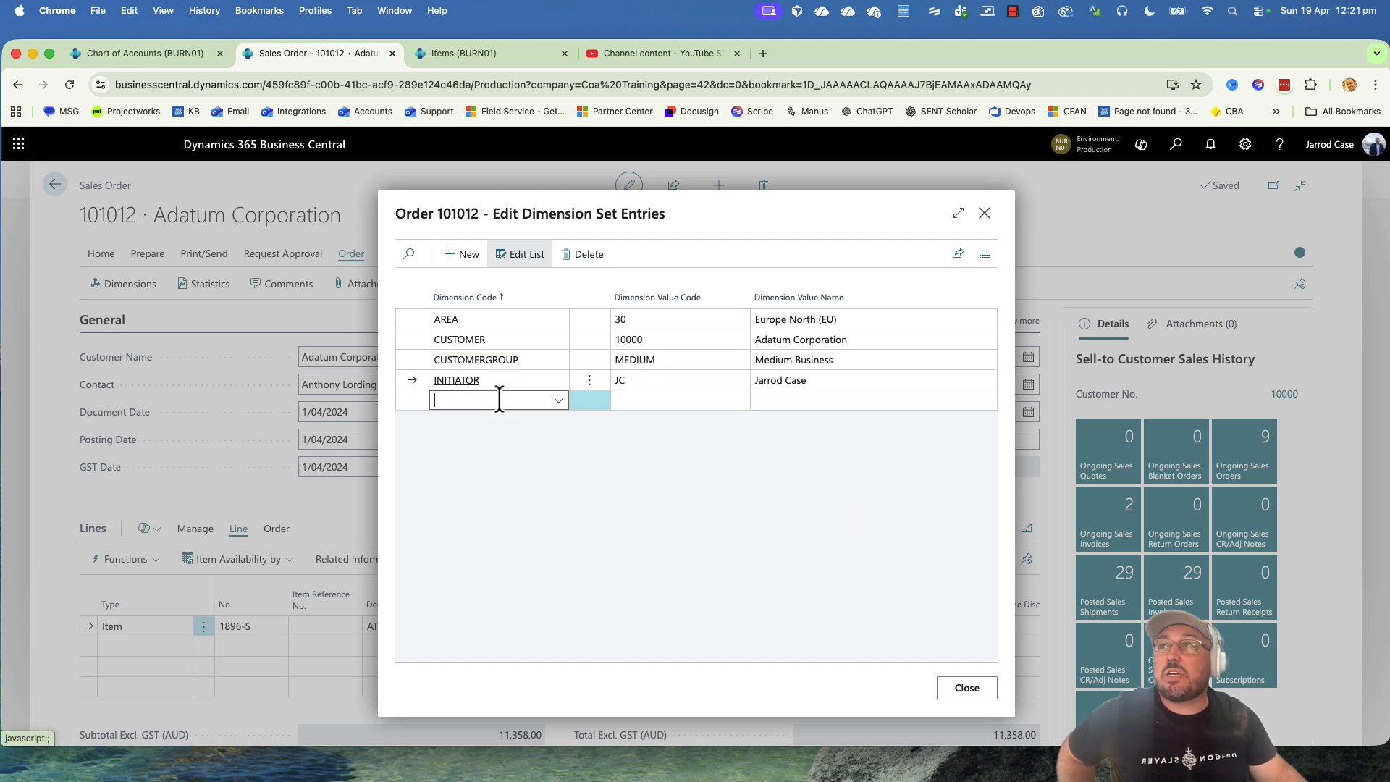
click(558, 400)
scroll(553, 514, down, 1)
scroll(553, 512, down, 2)
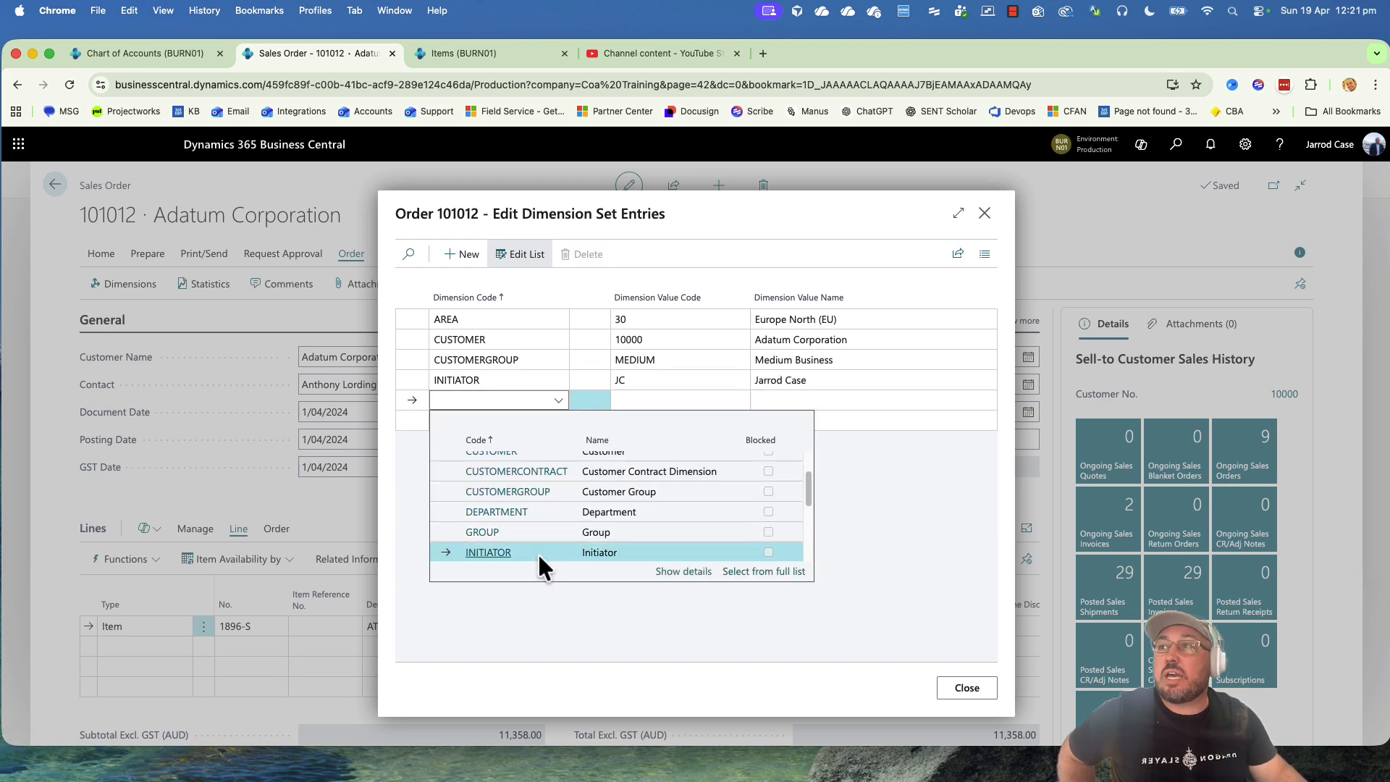
click(537, 554)
click(560, 400)
scroll(577, 529, down, 2)
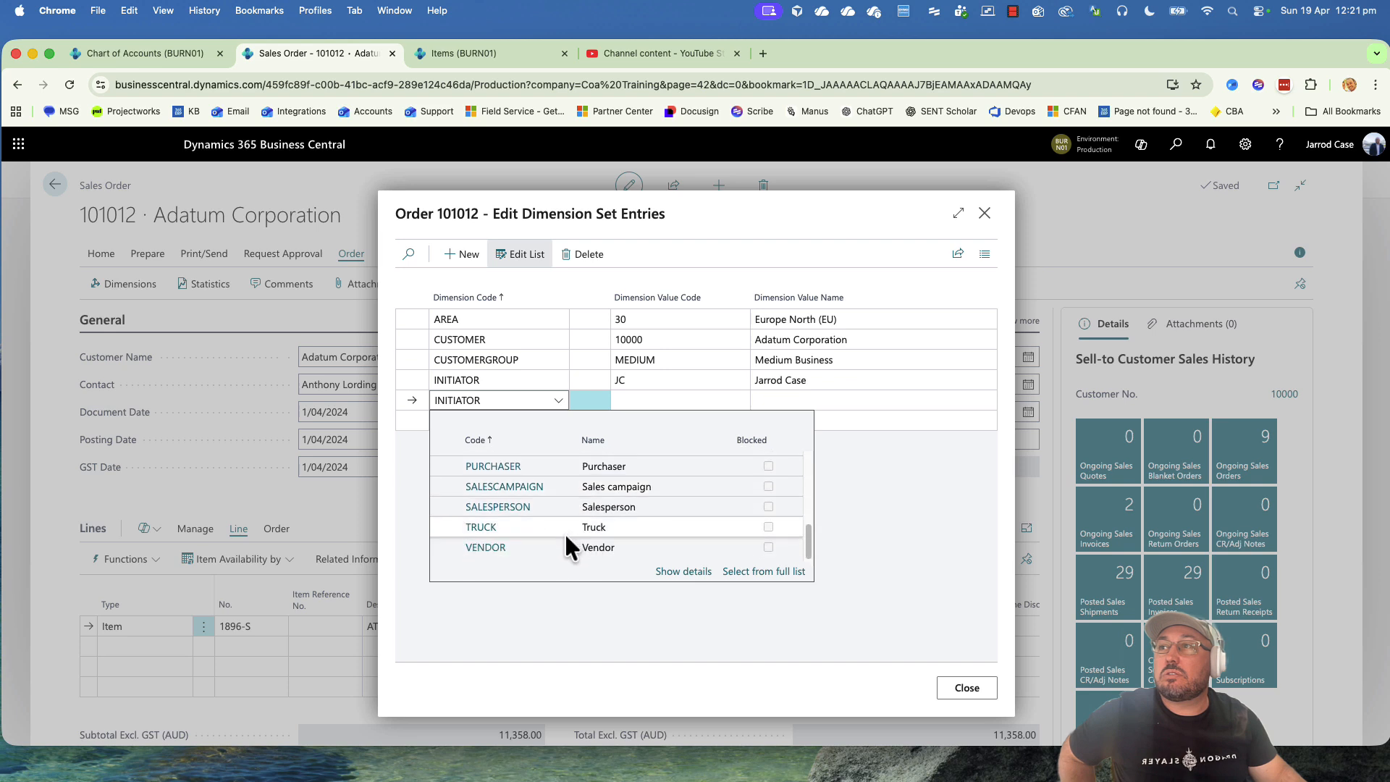
scroll(557, 534, up, 2)
scroll(555, 524, up, 1)
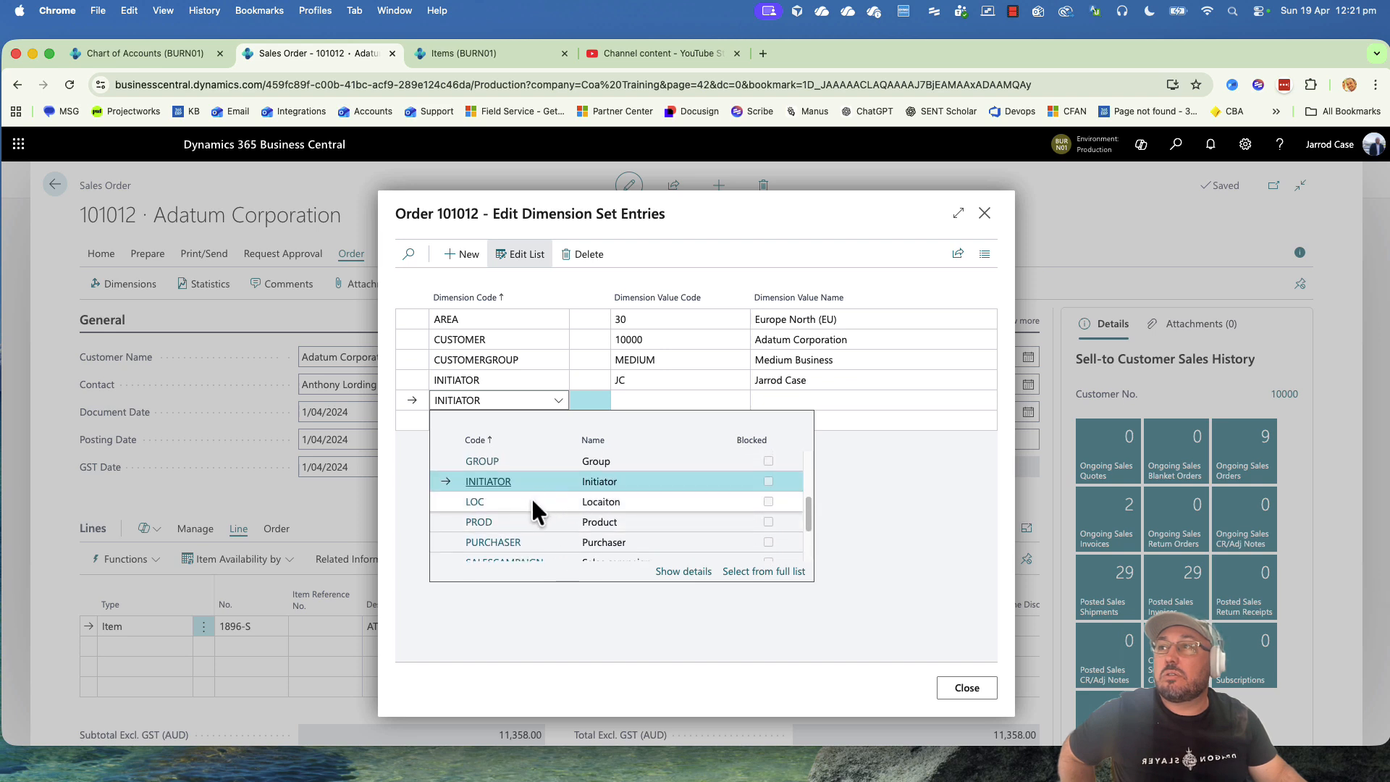
click(534, 502)
click(657, 400)
click(667, 467)
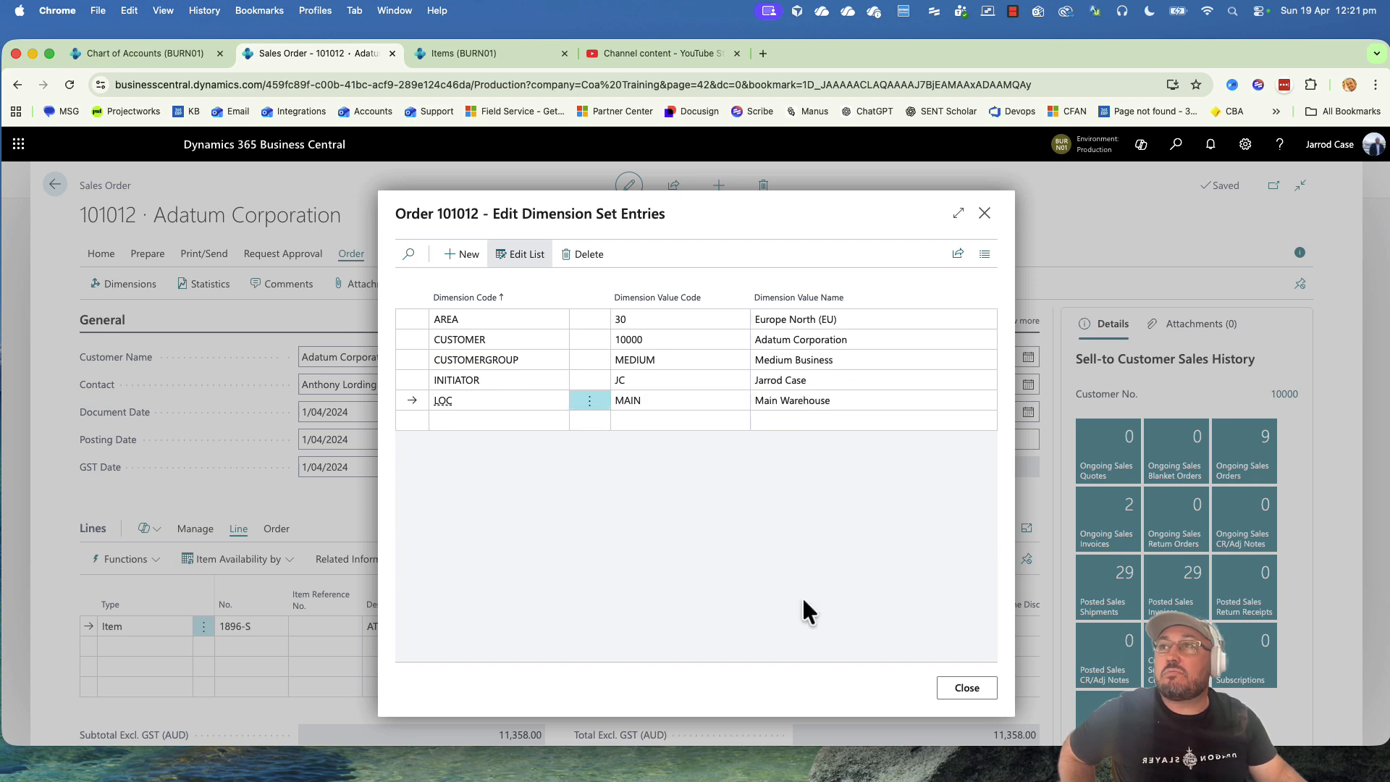
click(965, 688)
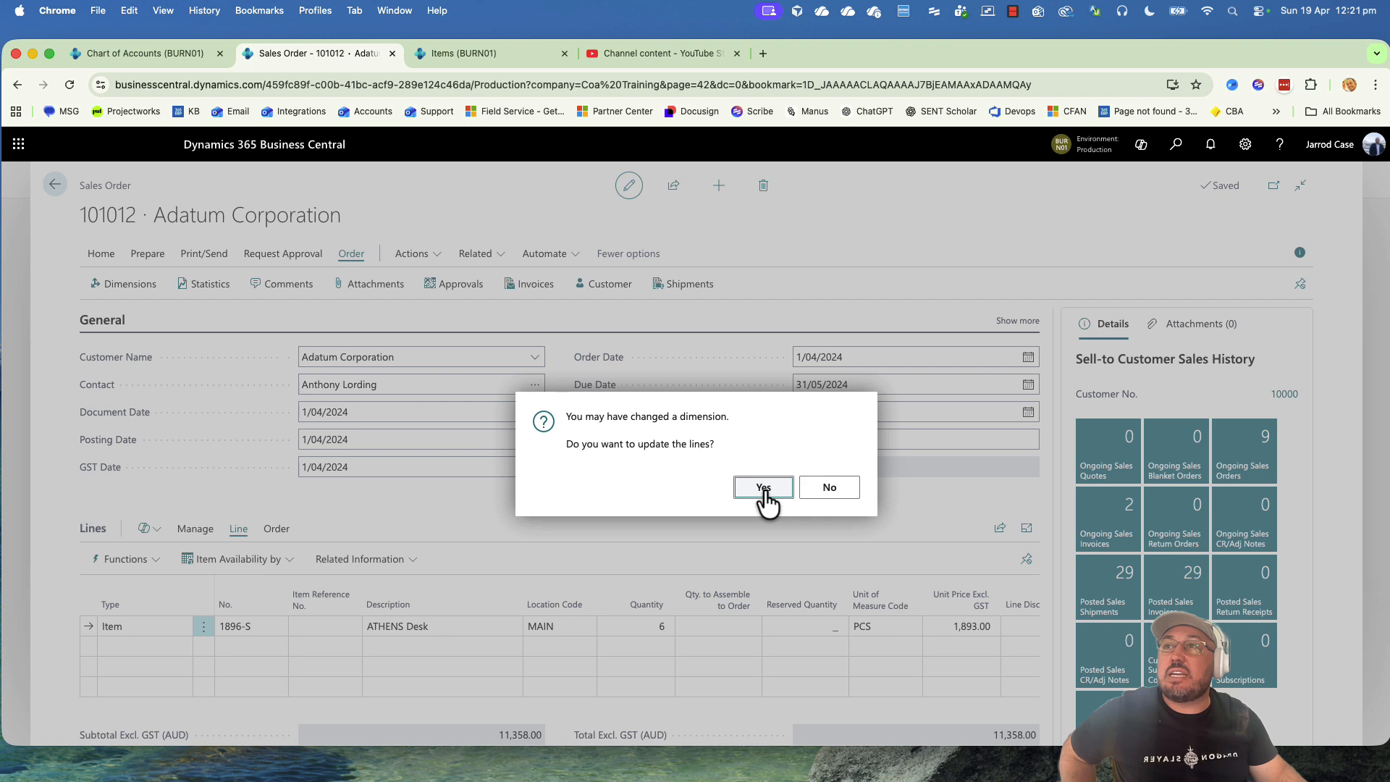
click(764, 488)
Open the dimensions of the ATHENS Desk line to check its updated entries.
click(378, 565)
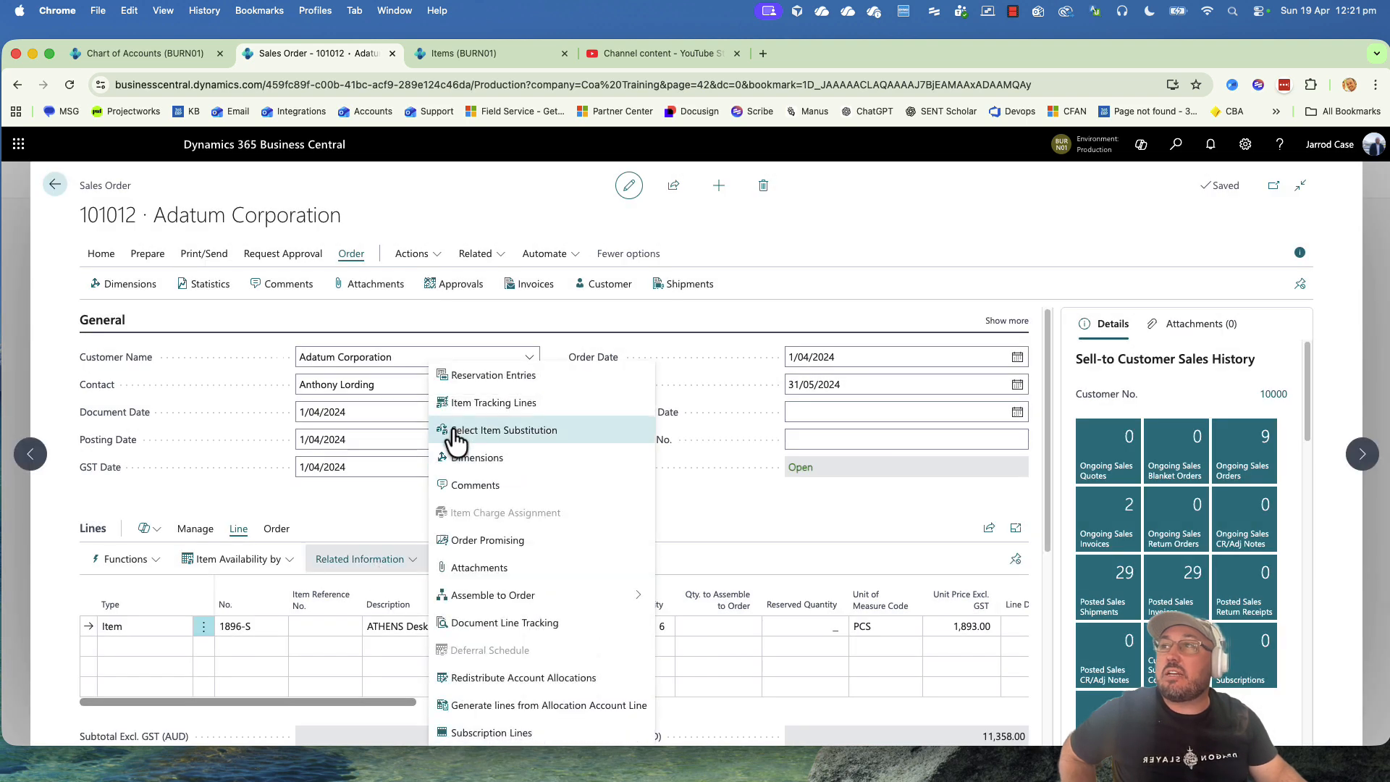
click(476, 455)
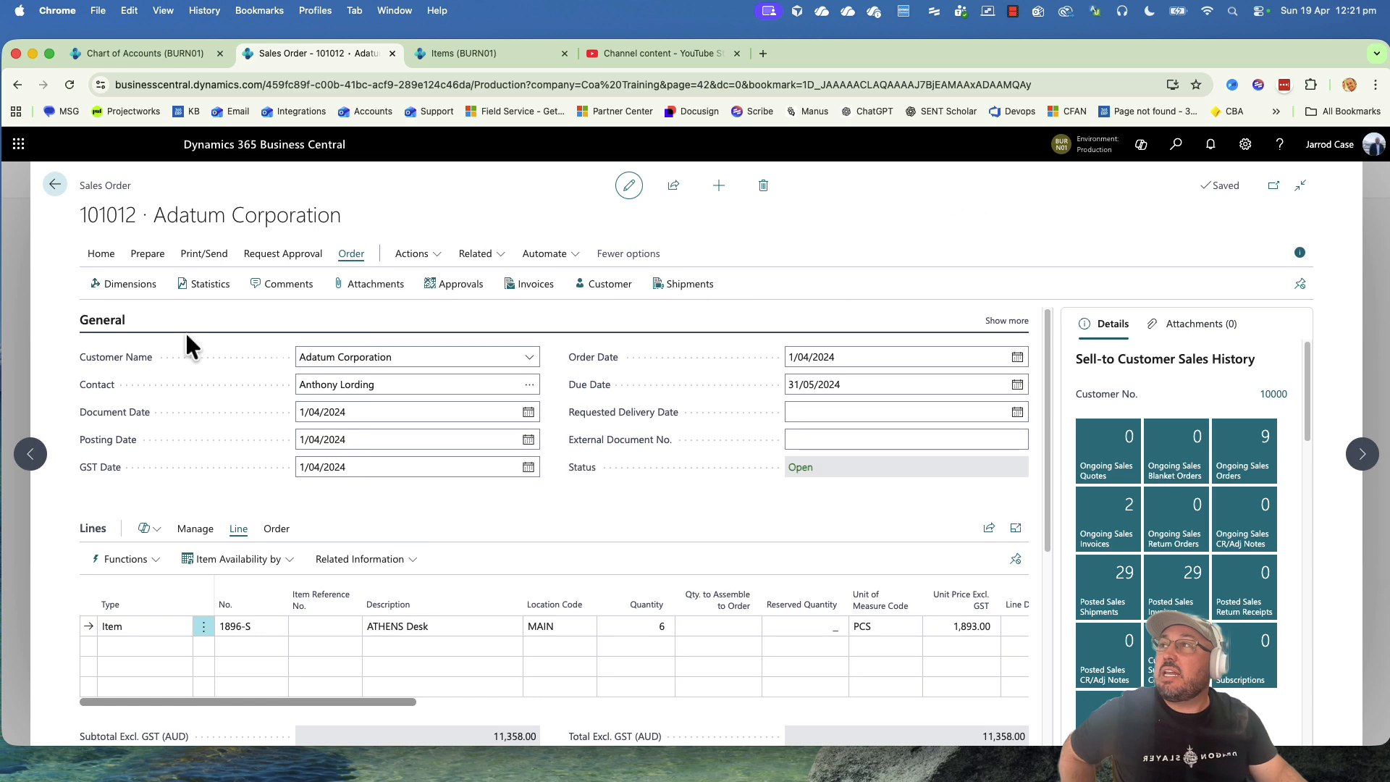
Preview the posting of the Adatum Corporation sales order, check the related entries, and return to the order.
click(100, 255)
click(143, 286)
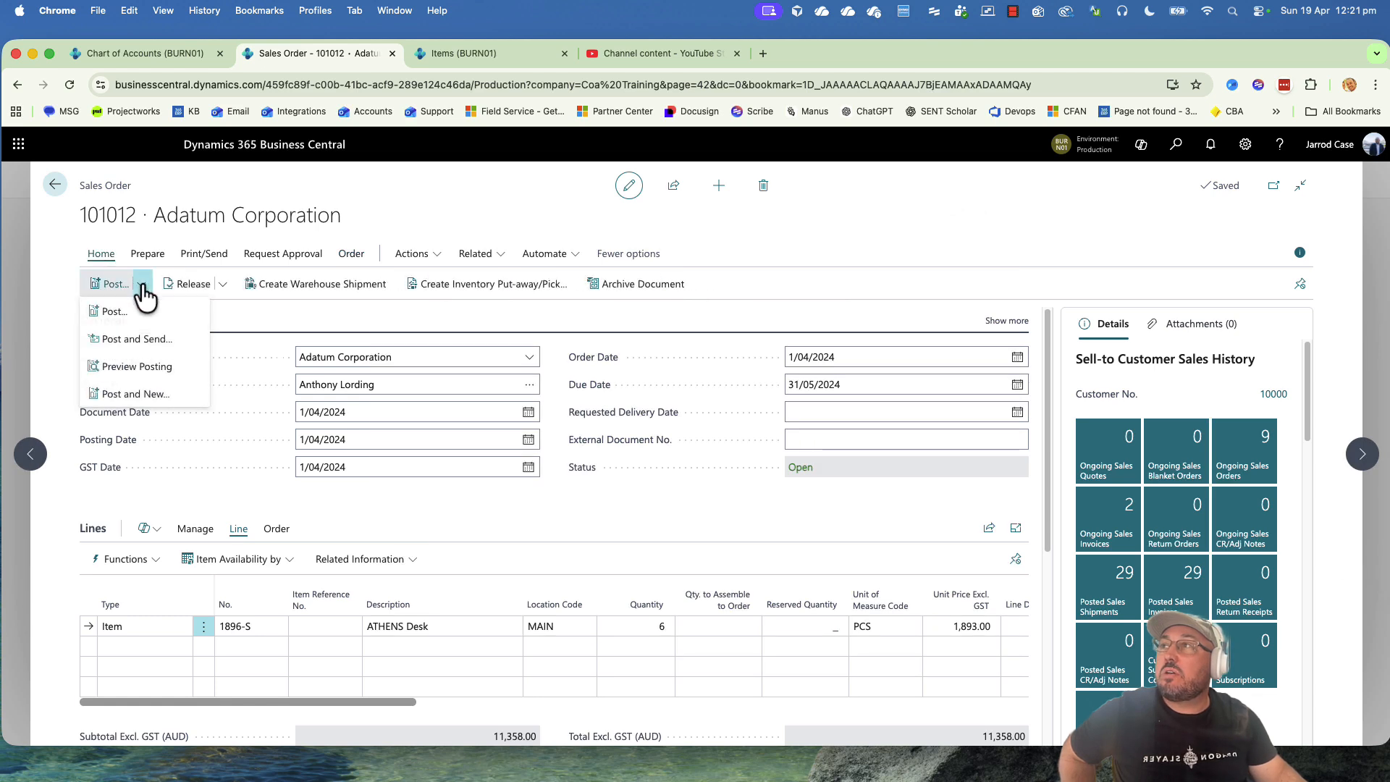
click(150, 367)
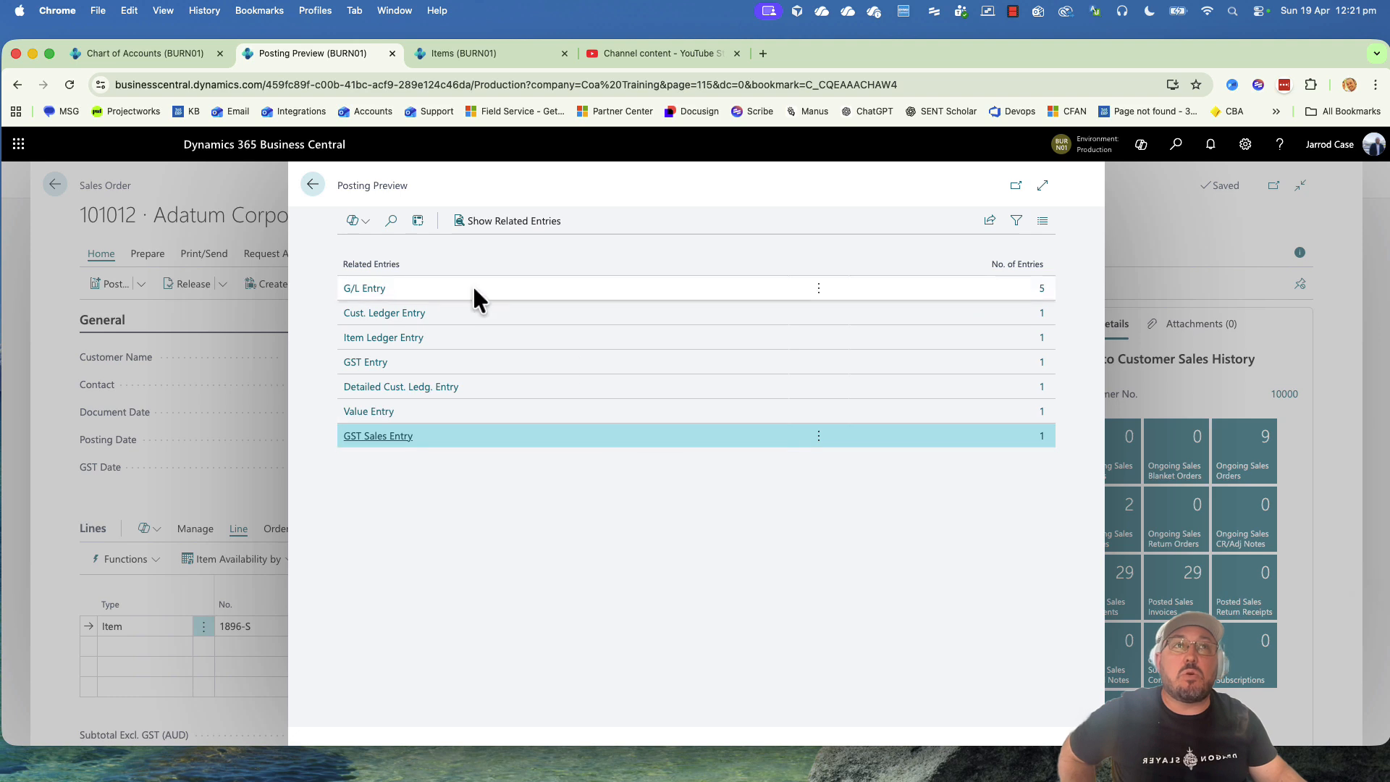
click(313, 185)
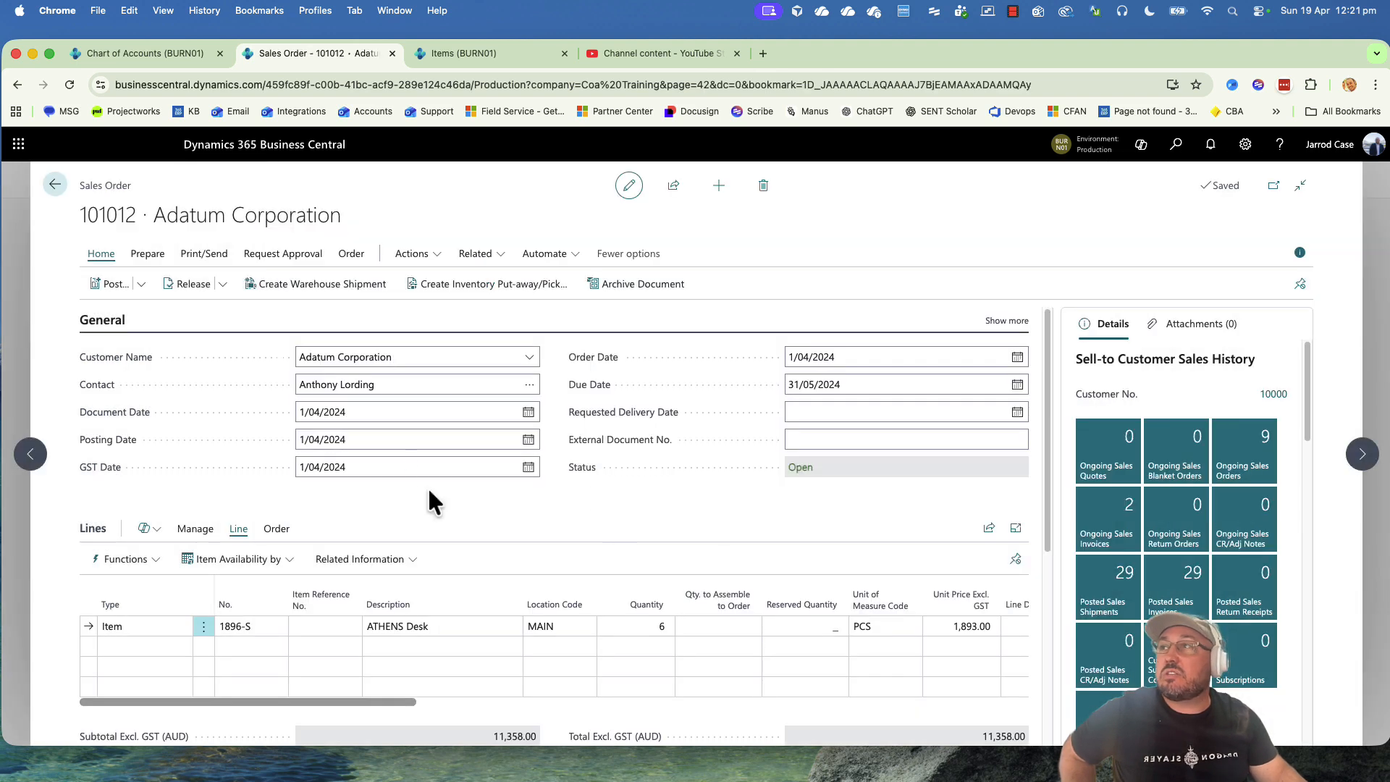
Post the sales order with the Ship and Invoice option and decline opening the posted invoice.
click(383, 440)
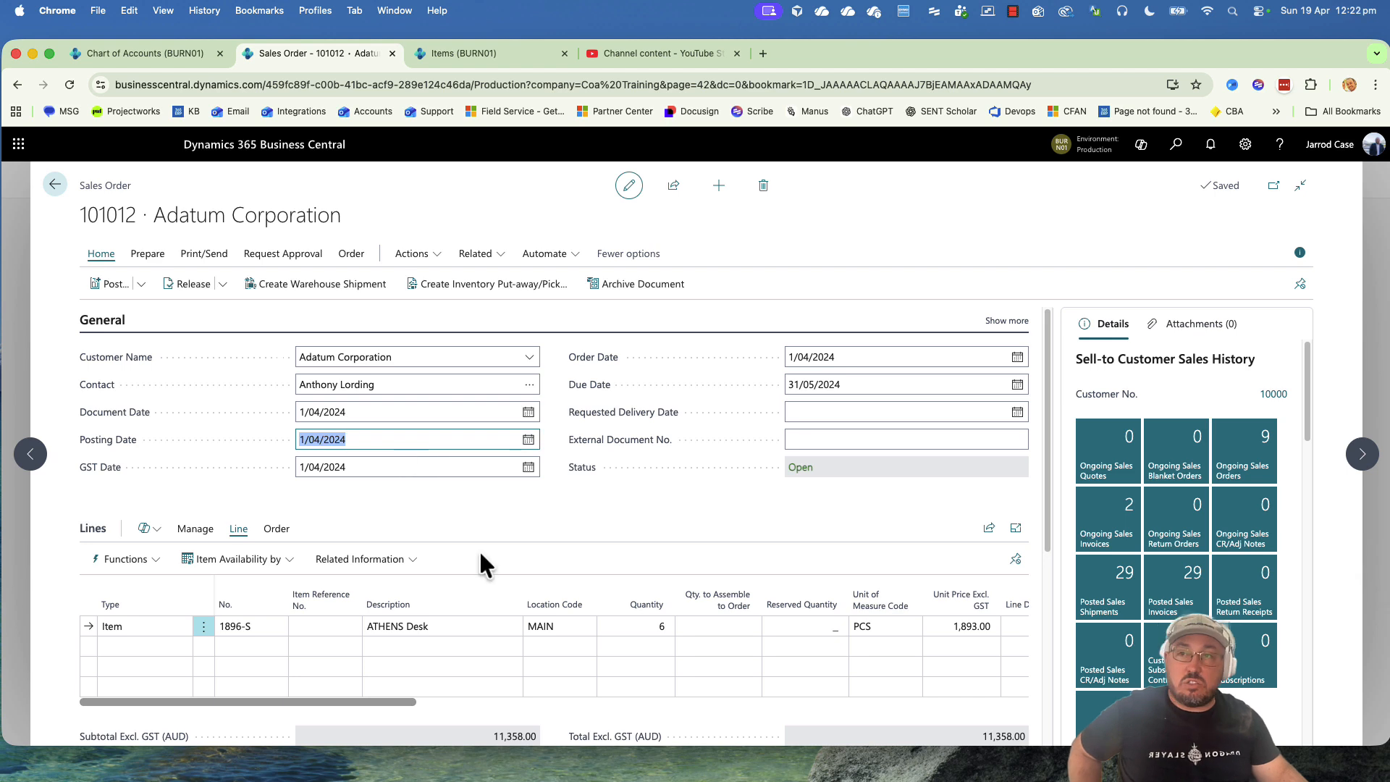
scroll(608, 582, down, 5)
scroll(728, 612, up, 5)
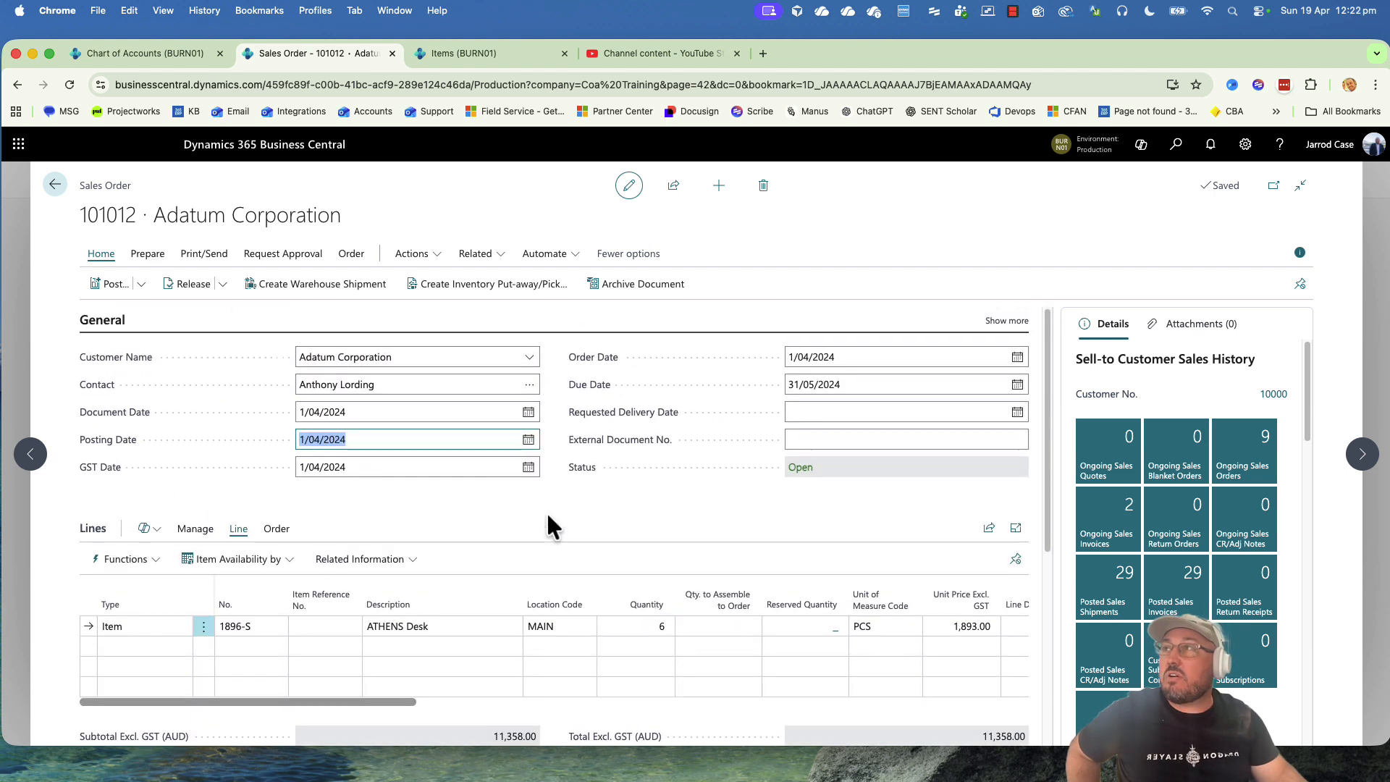
click(112, 284)
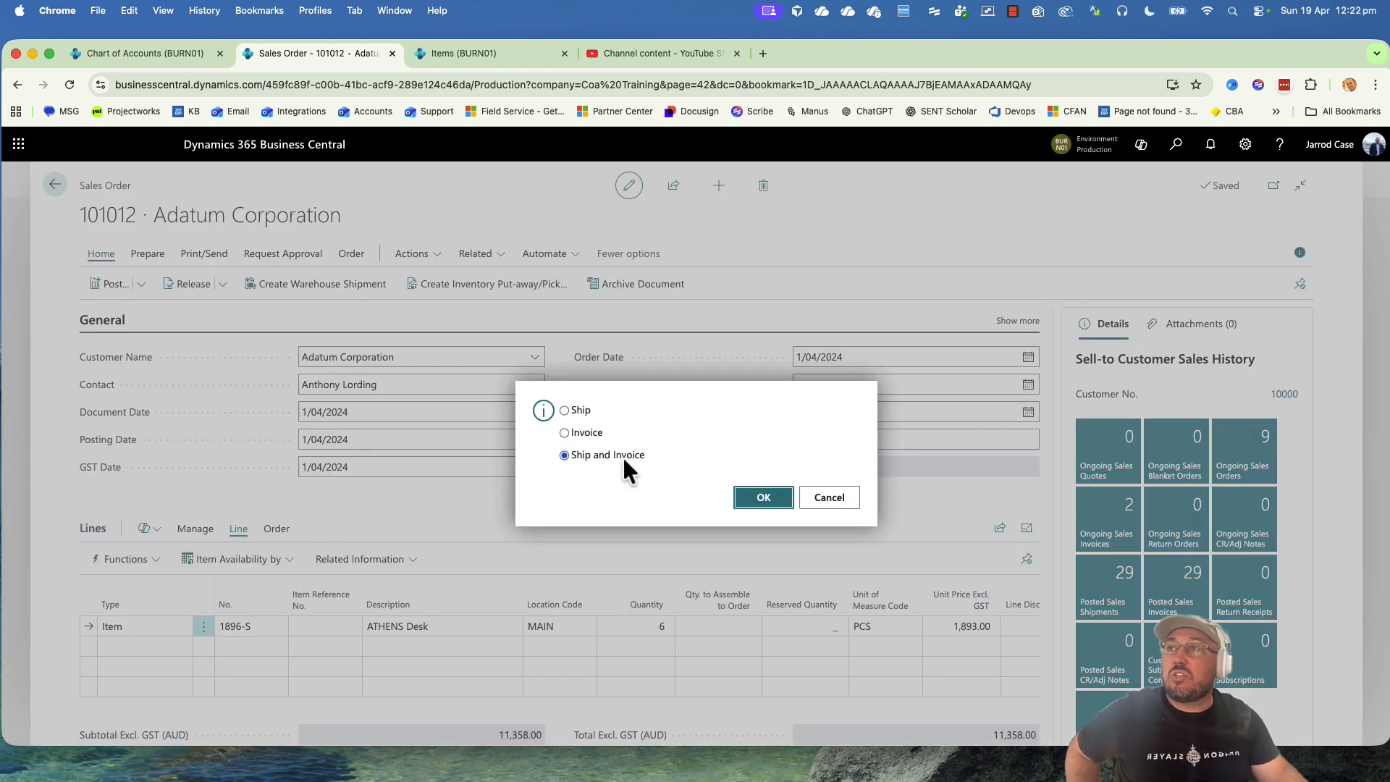
click(760, 498)
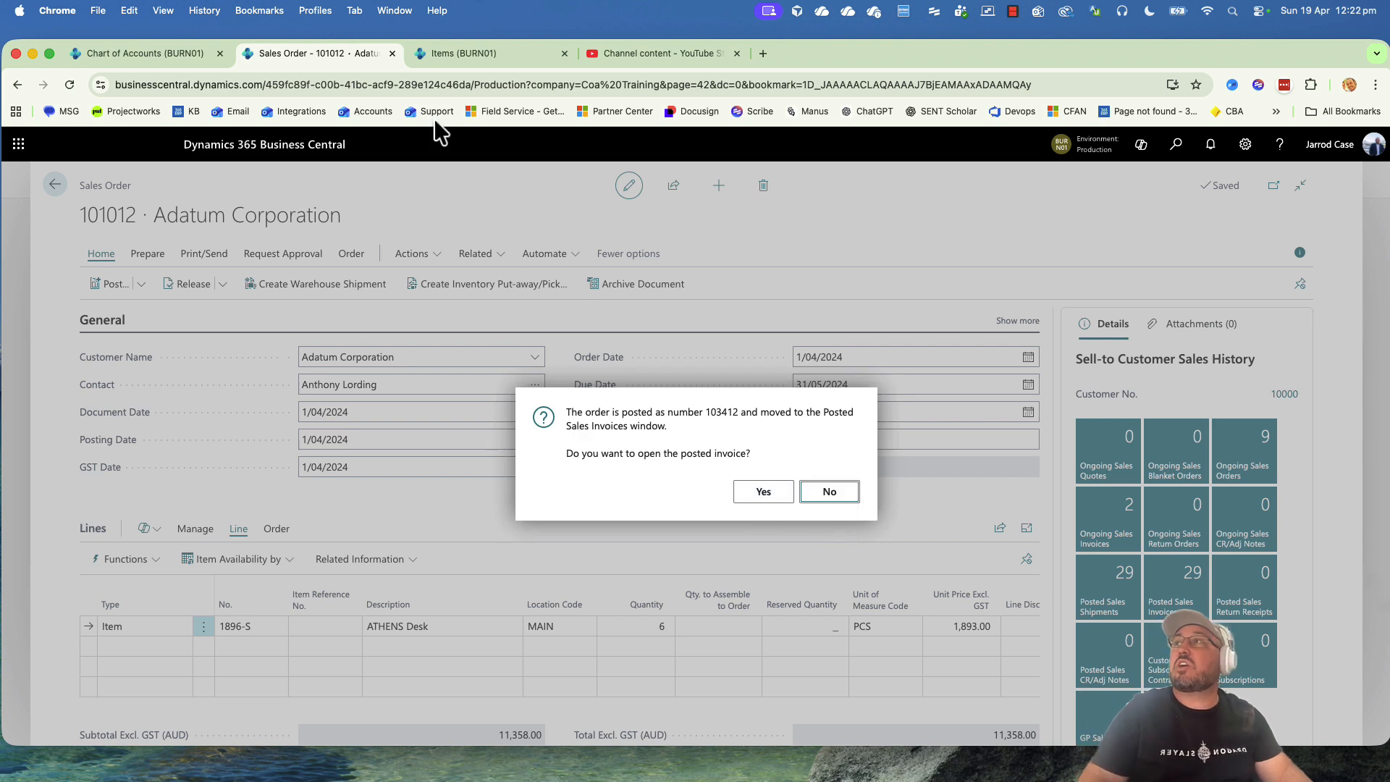
click(831, 492)
In the Chart of Accounts, open the ledger entries behind account 4110's net change and examine their dimension columns.
click(152, 52)
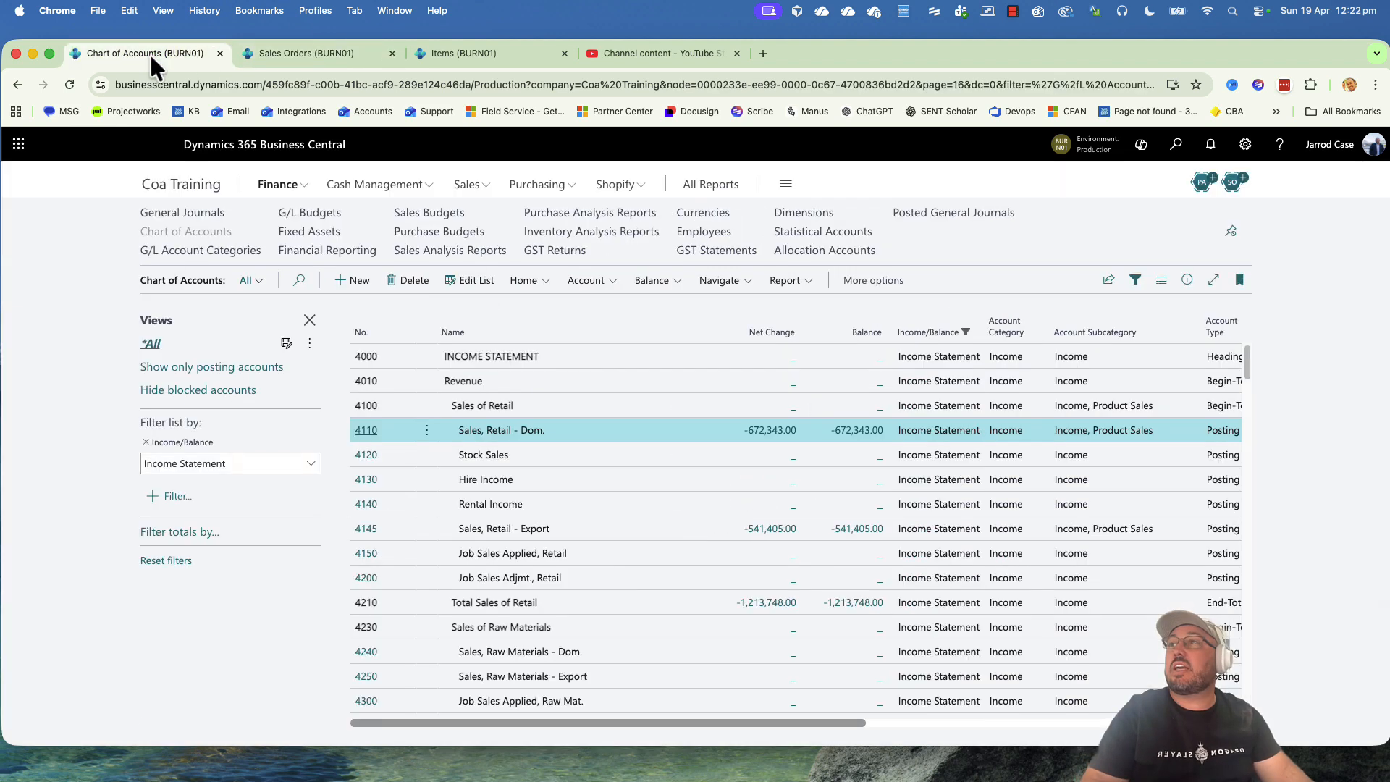
click(747, 430)
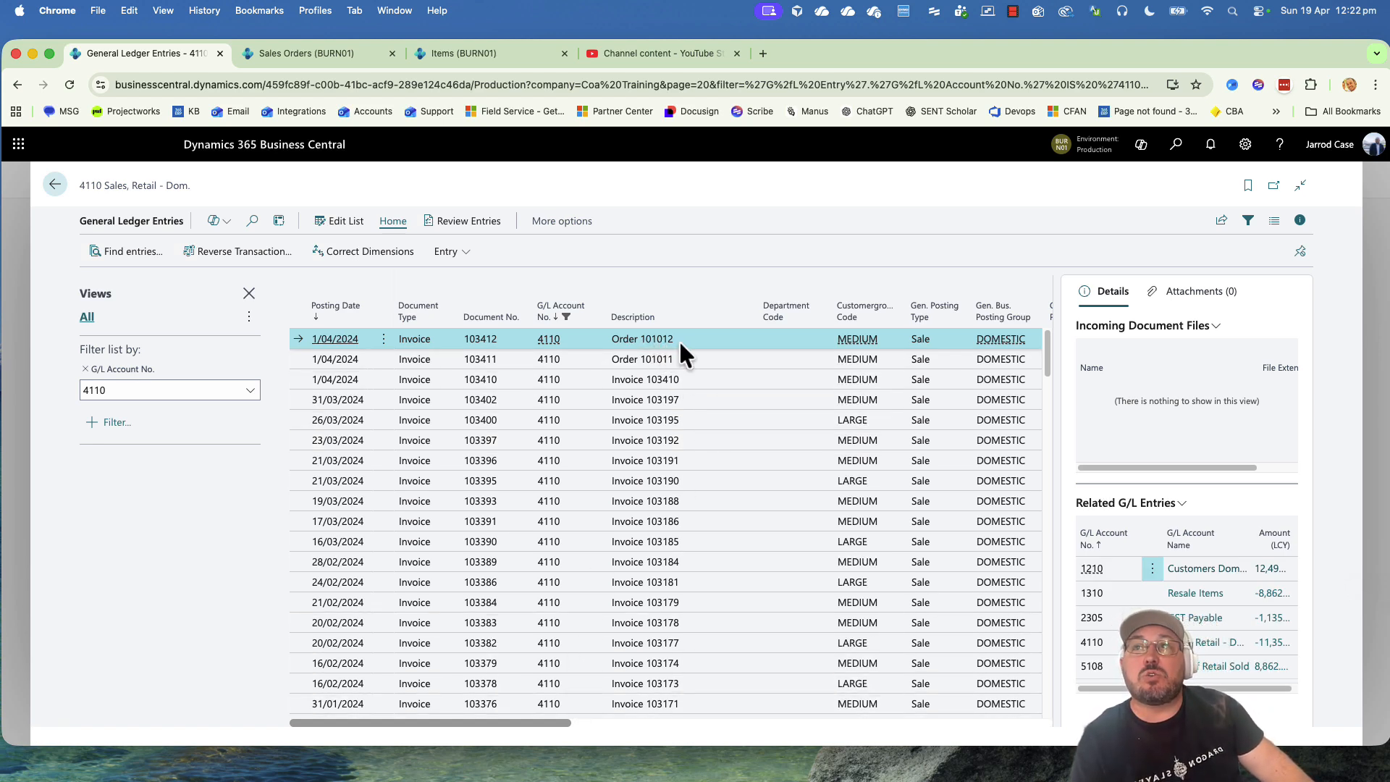
drag(563, 721, 1063, 703)
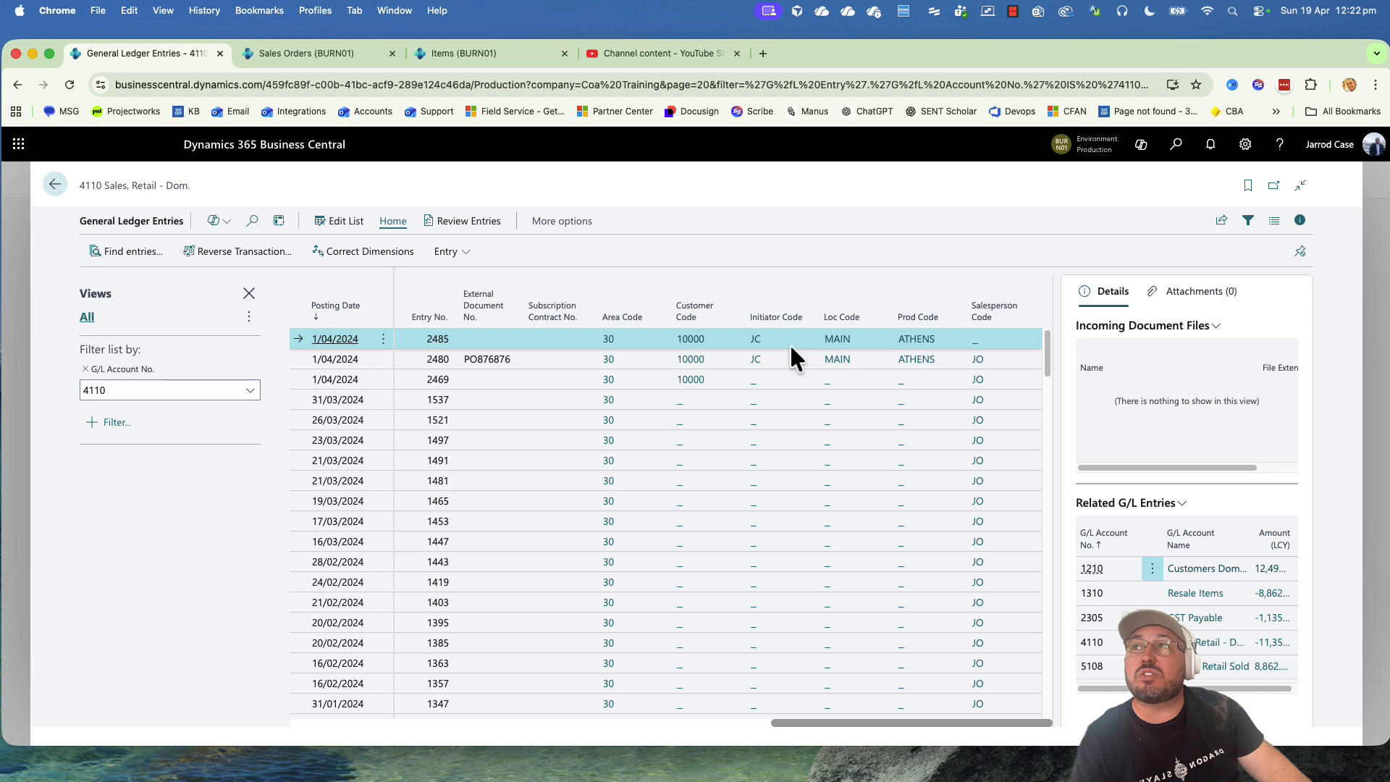
Review the dimension set entries of the Order 101012 ledger entry, then return to the Chart of Accounts.
click(453, 261)
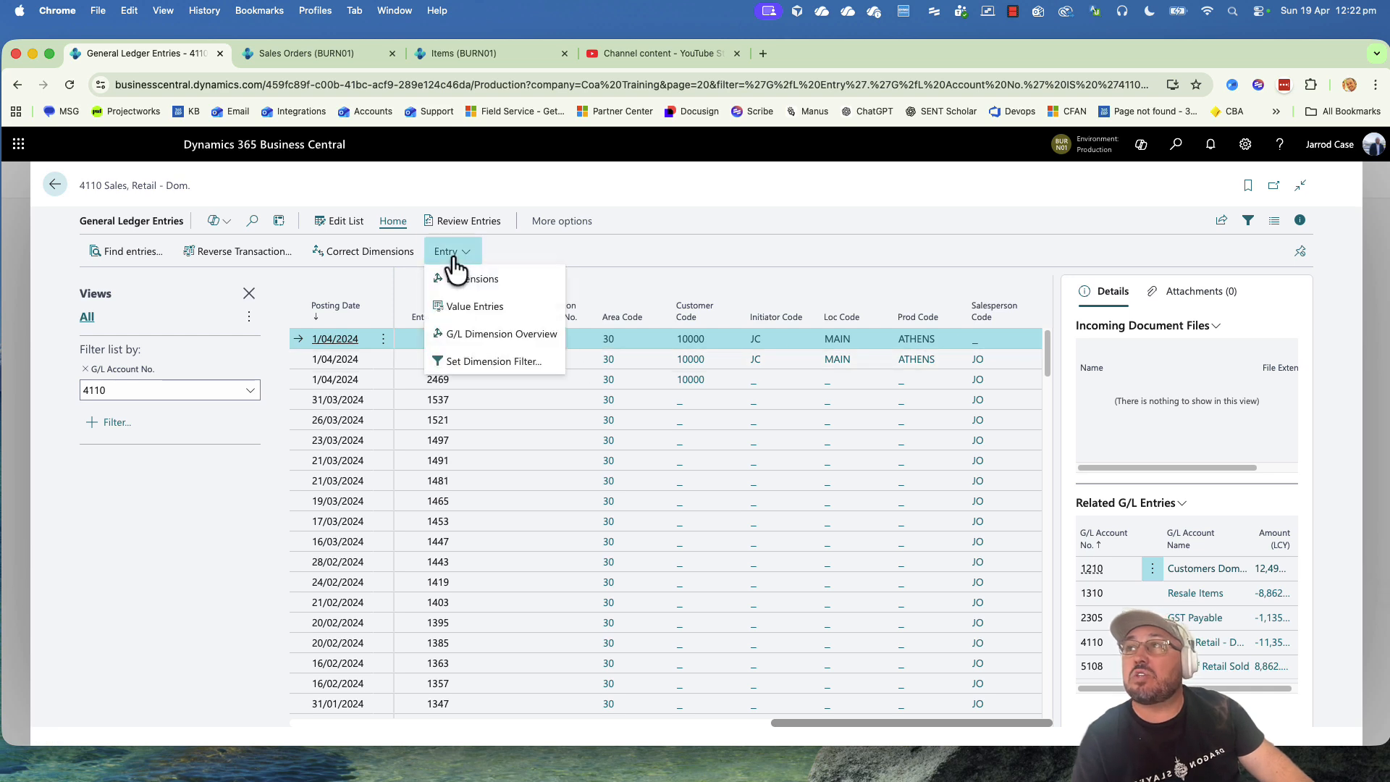
click(461, 276)
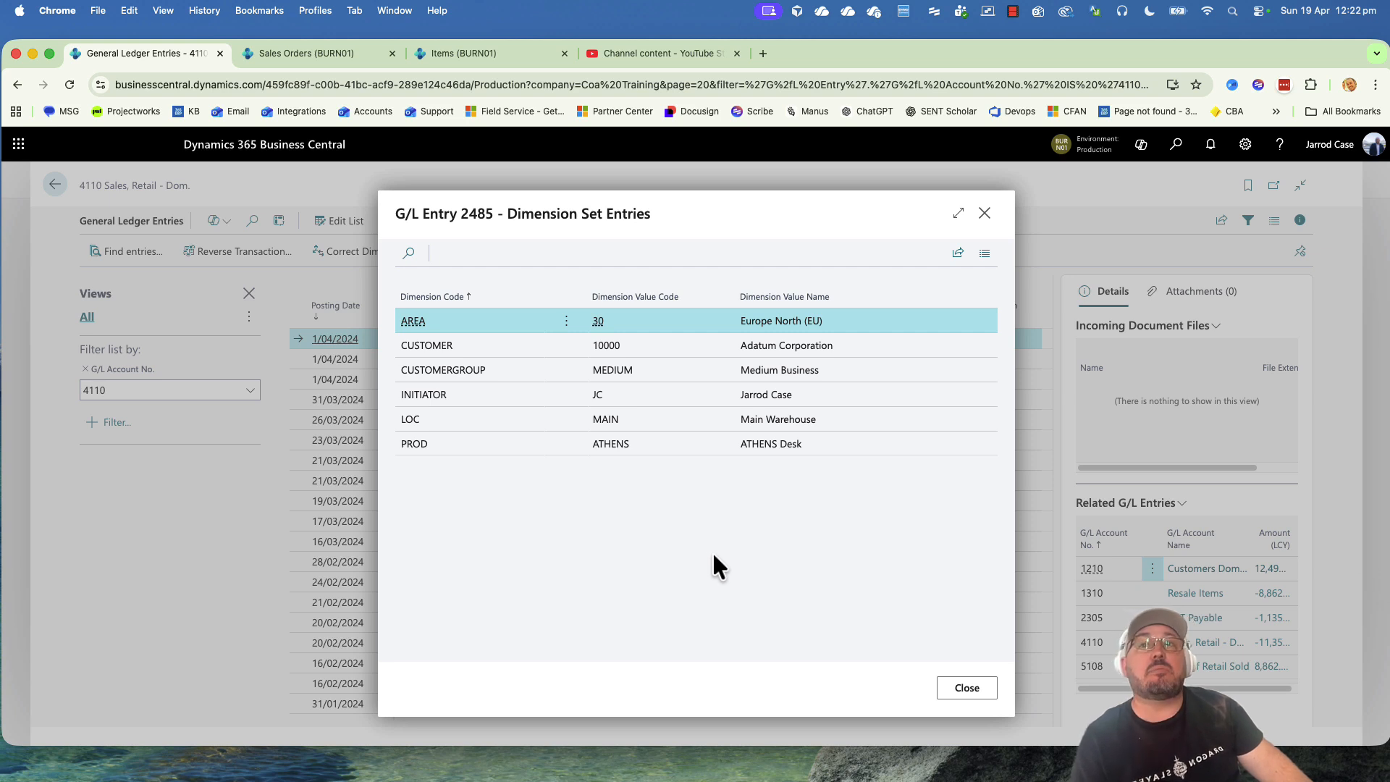
click(967, 689)
click(52, 185)
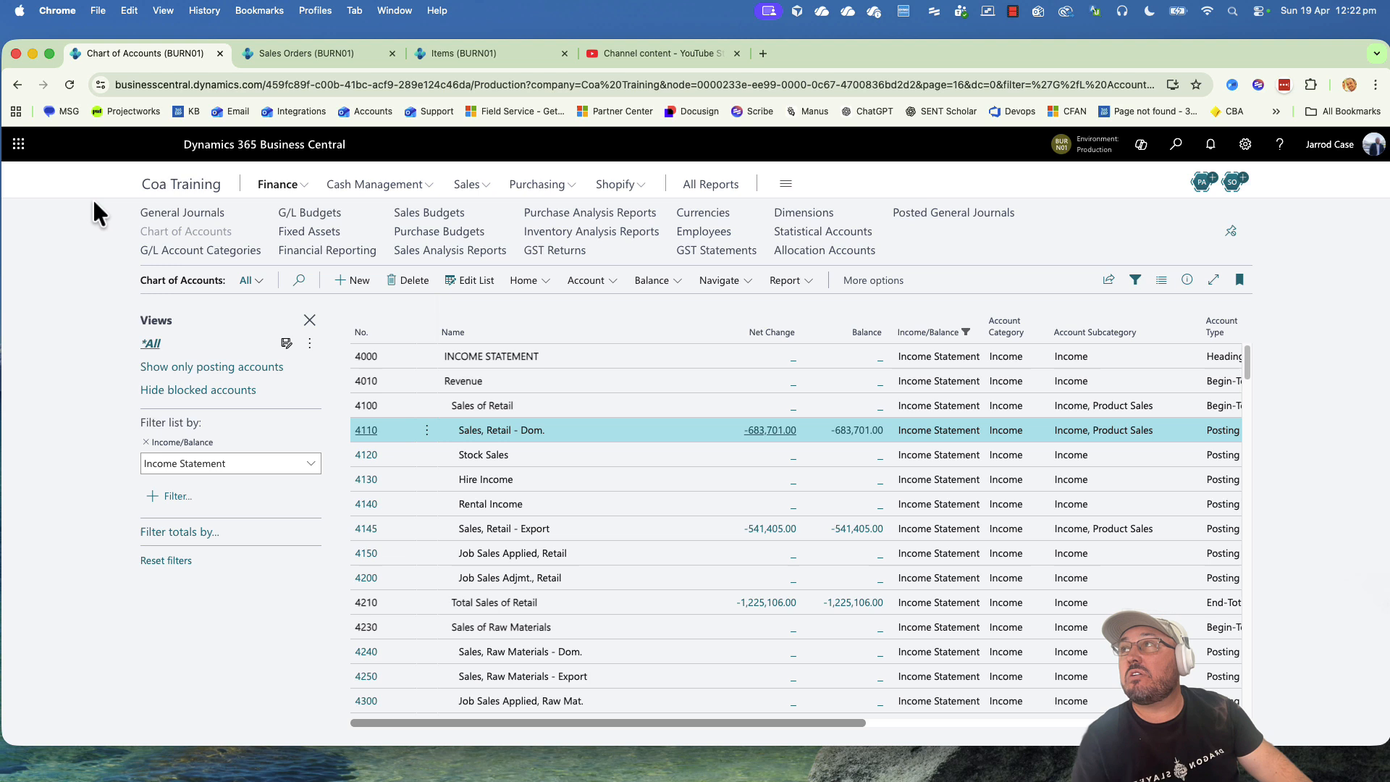
From the home page, open the Income Statement report request, review its dimension filters for totals, and cancel it.
click(170, 187)
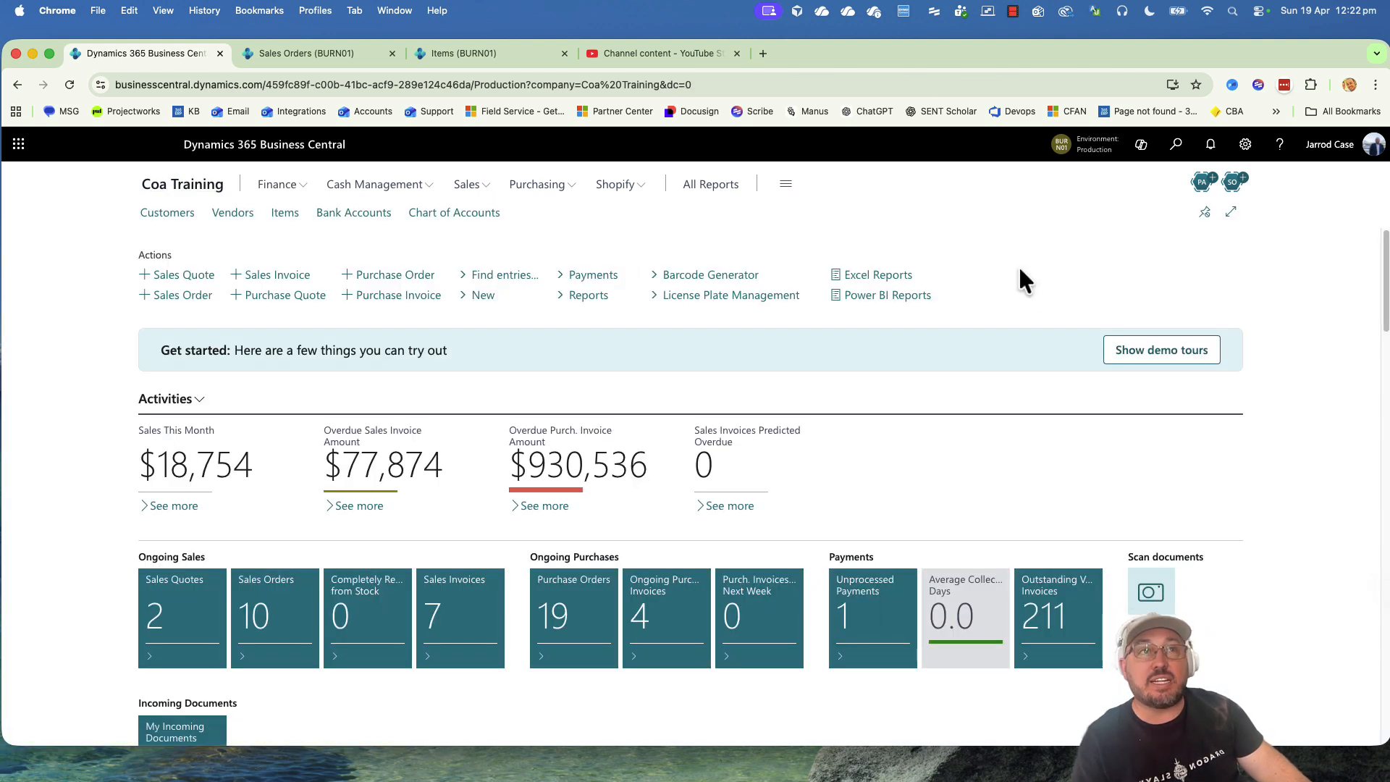
click(607, 300)
mouse_move(614, 319)
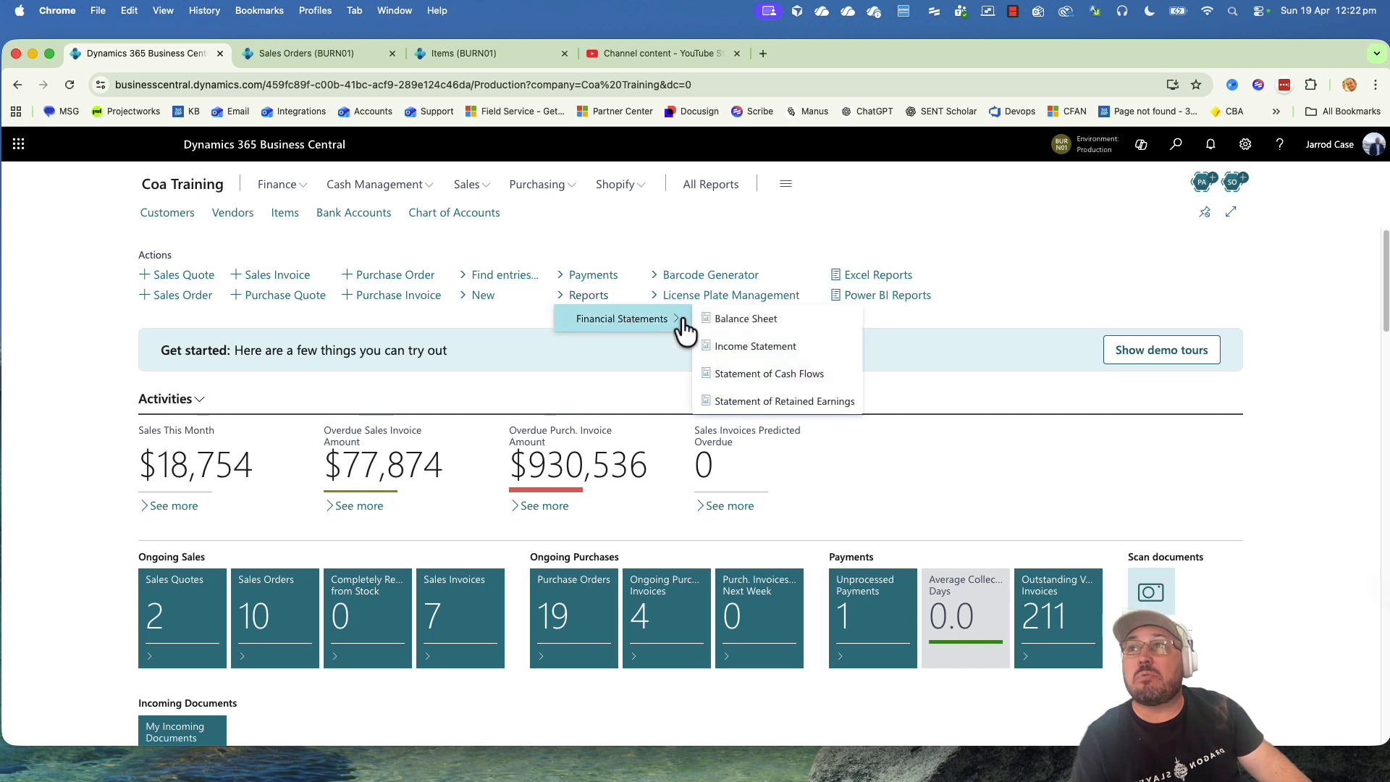
click(753, 352)
scroll(695, 601, down, 1)
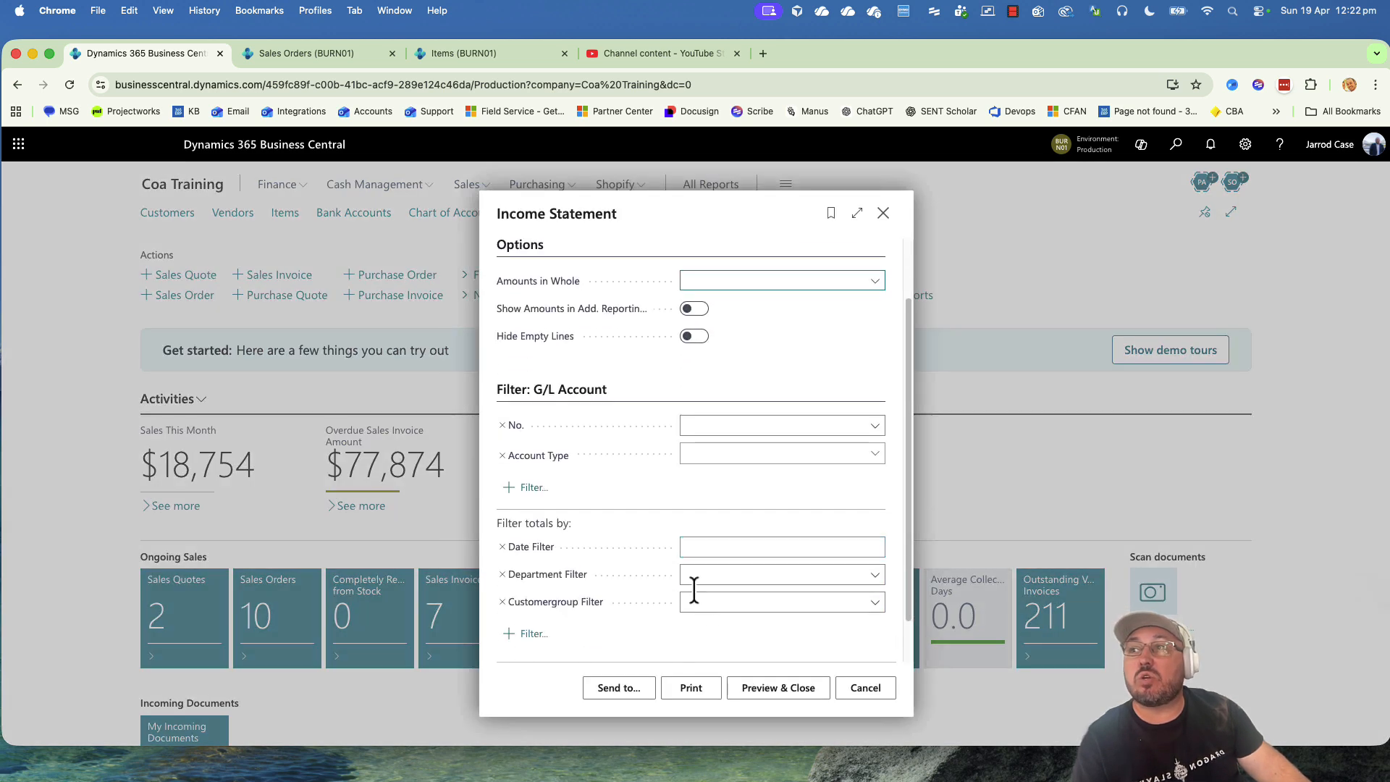
click(862, 688)
Reopen the Chart of Accounts, look at the filter options for totals, and return to the home page.
click(287, 187)
click(182, 231)
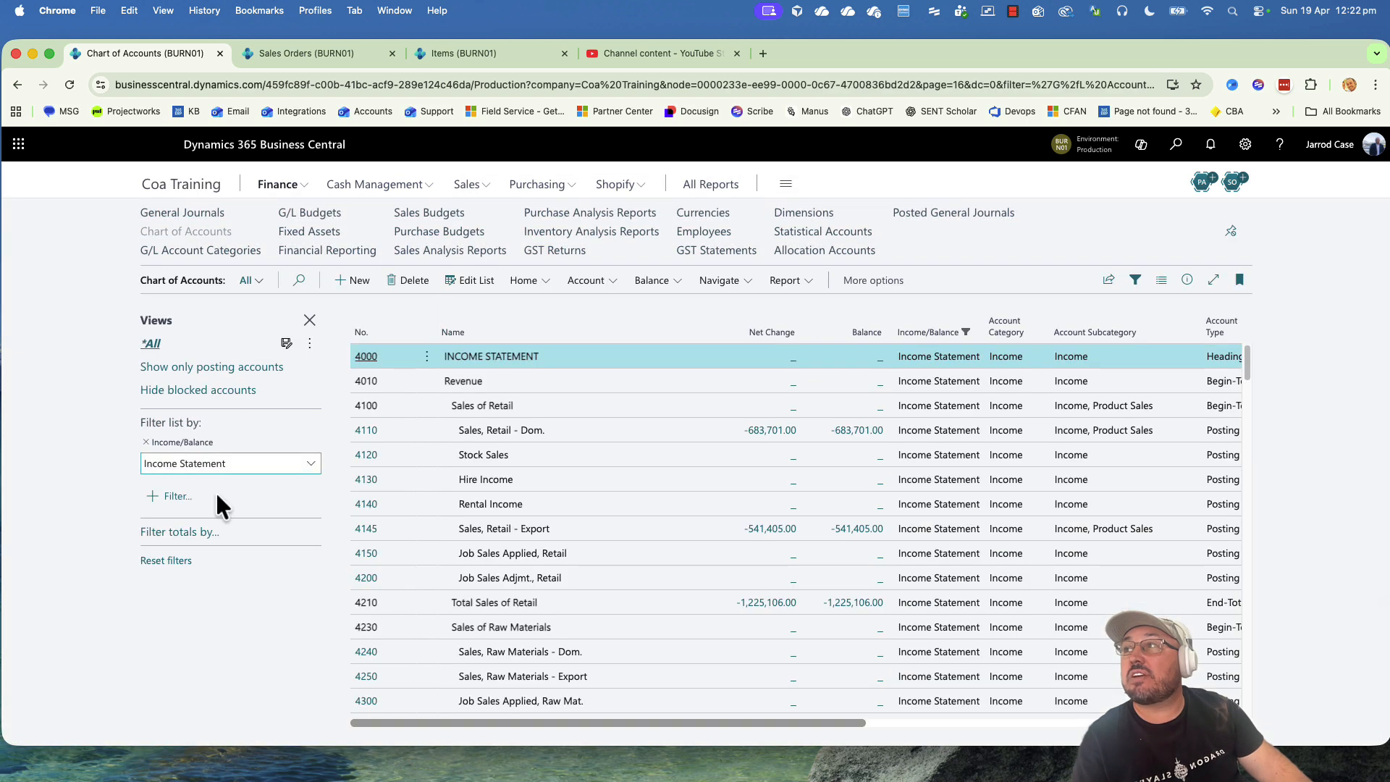
click(181, 534)
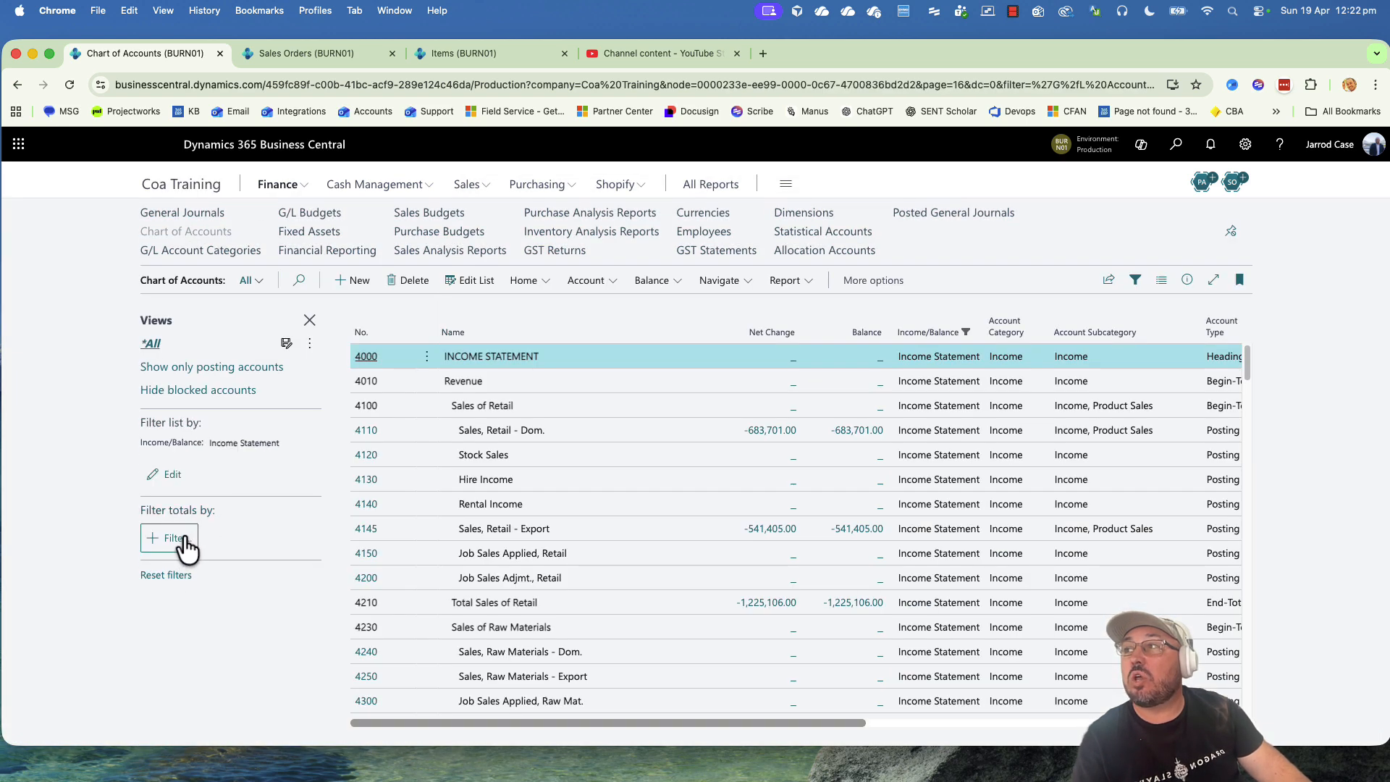
click(185, 541)
click(210, 612)
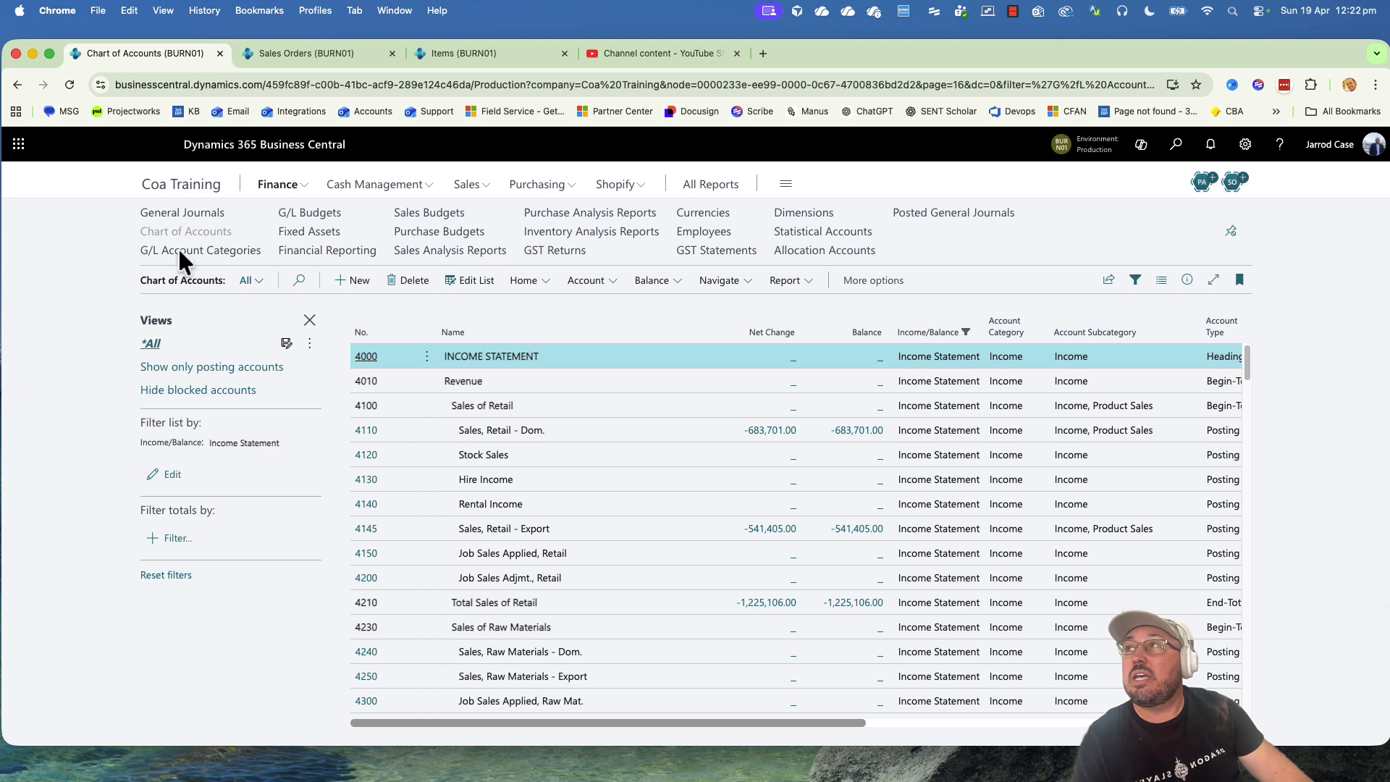
click(185, 186)
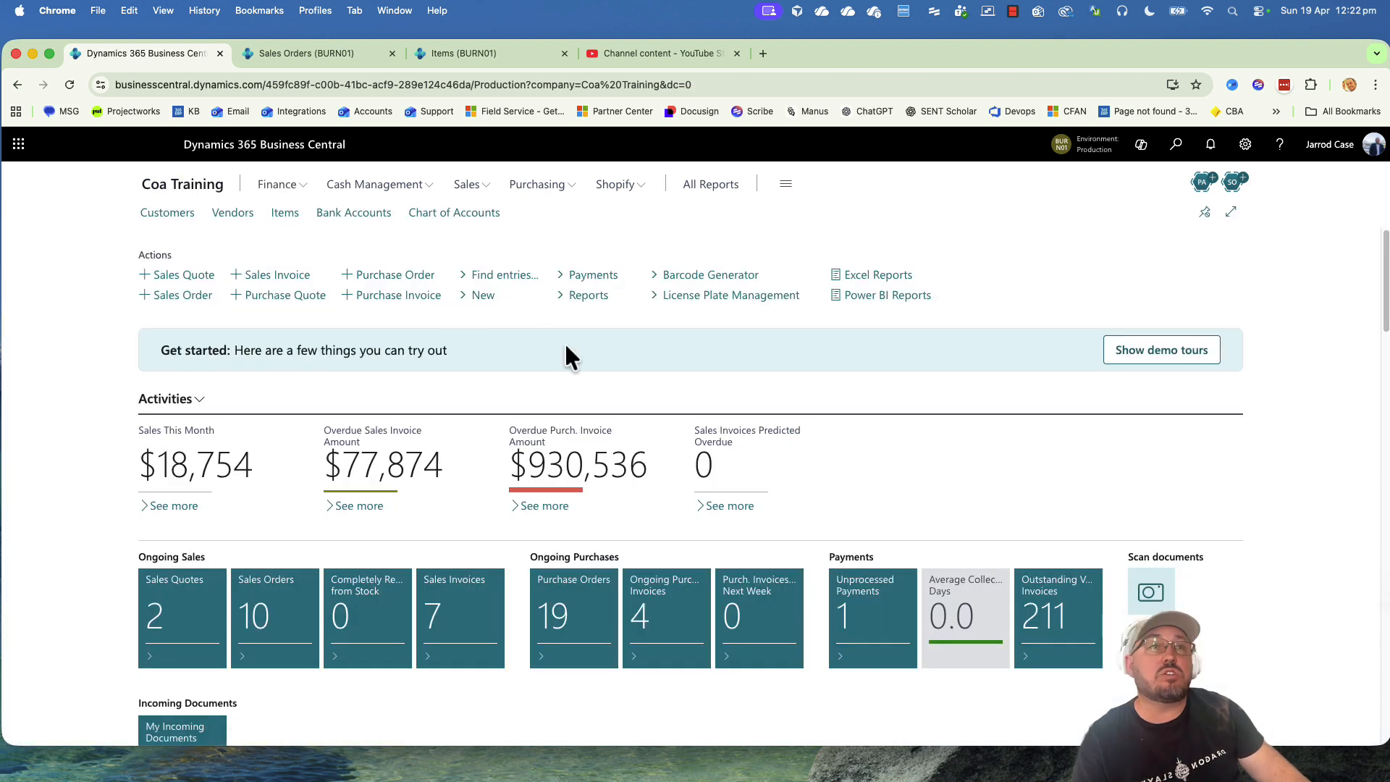